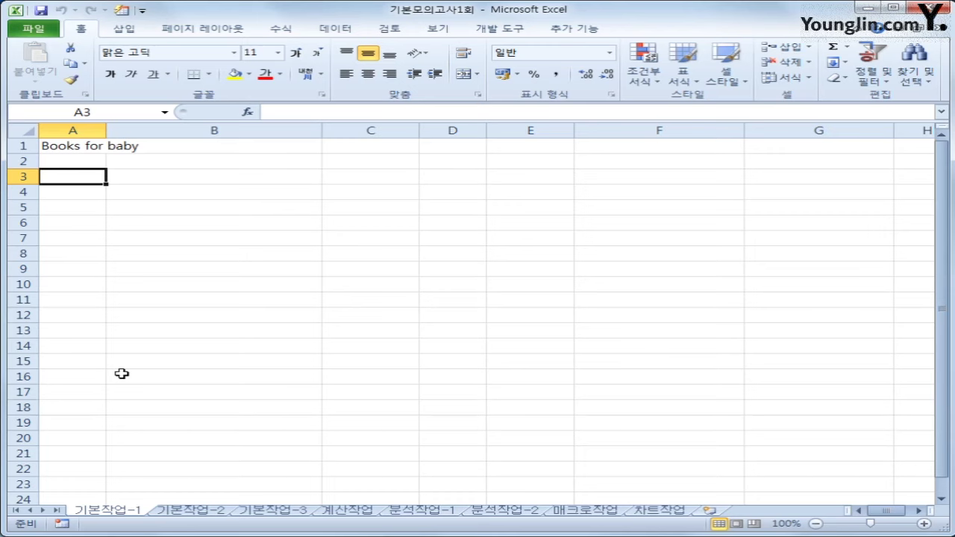
On the 기본작업-2 sheet, merge and center the title across A1:G1
left_click(192, 511)
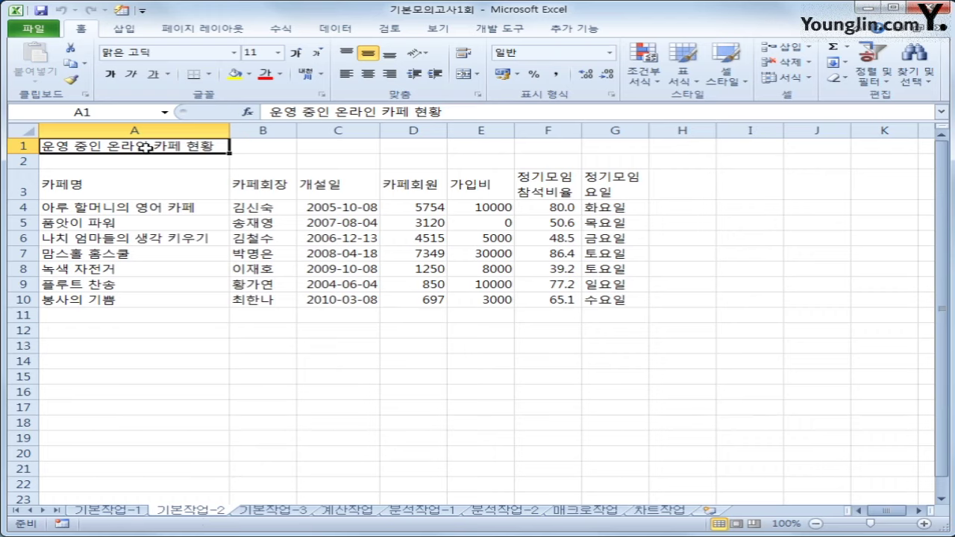
left_click_drag(146, 147, 633, 132)
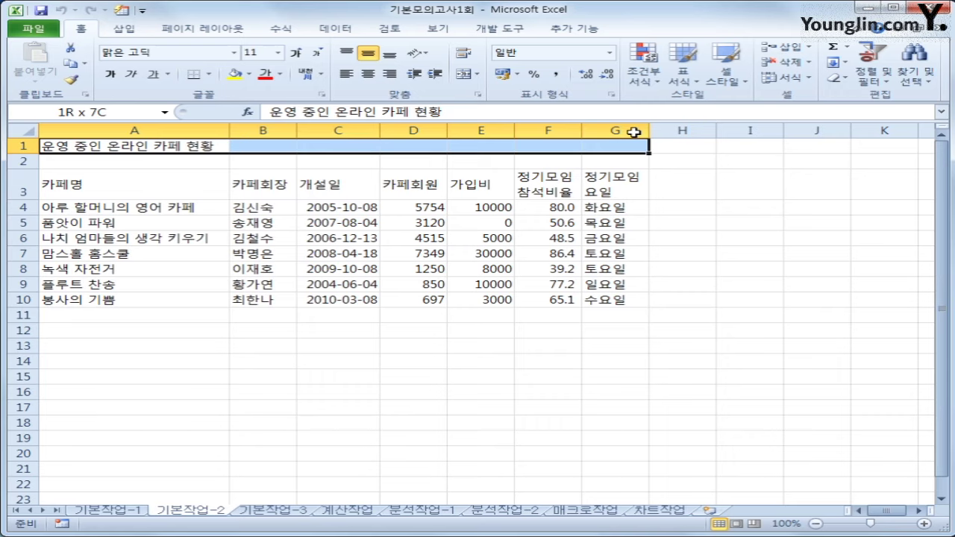
left_click_drag(634, 132, 633, 130)
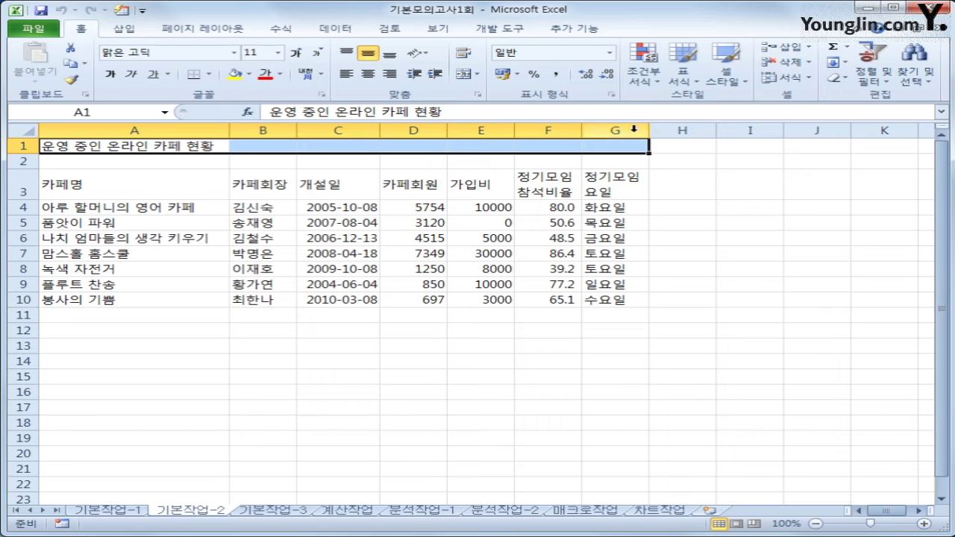
left_click(462, 75)
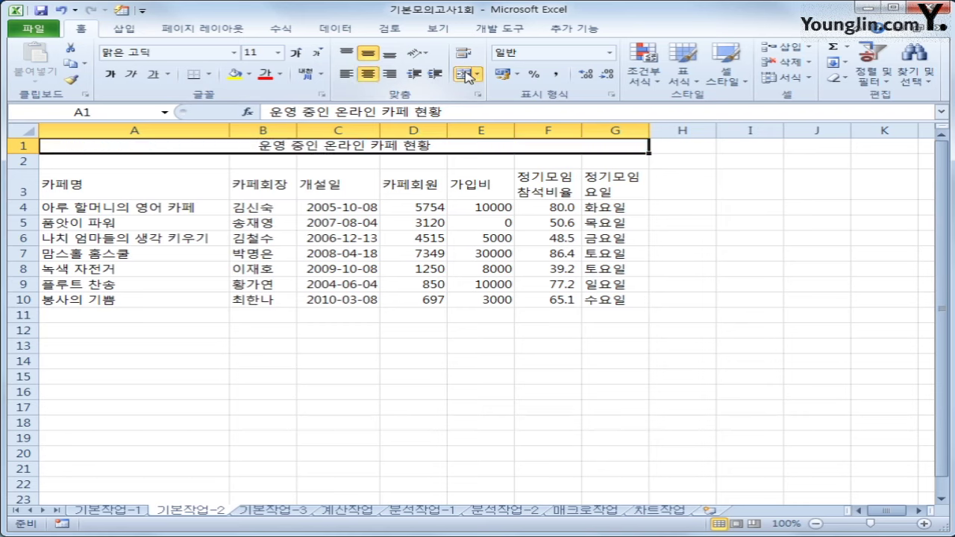
Set the title in A1 to the 궁서 font at size 17
left_click(235, 53)
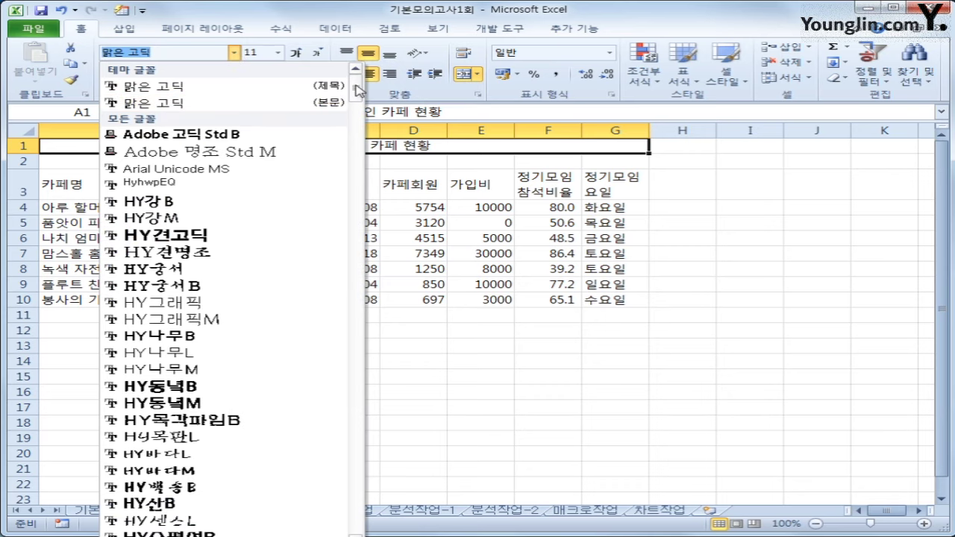
left_click_drag(356, 91, 316, 138)
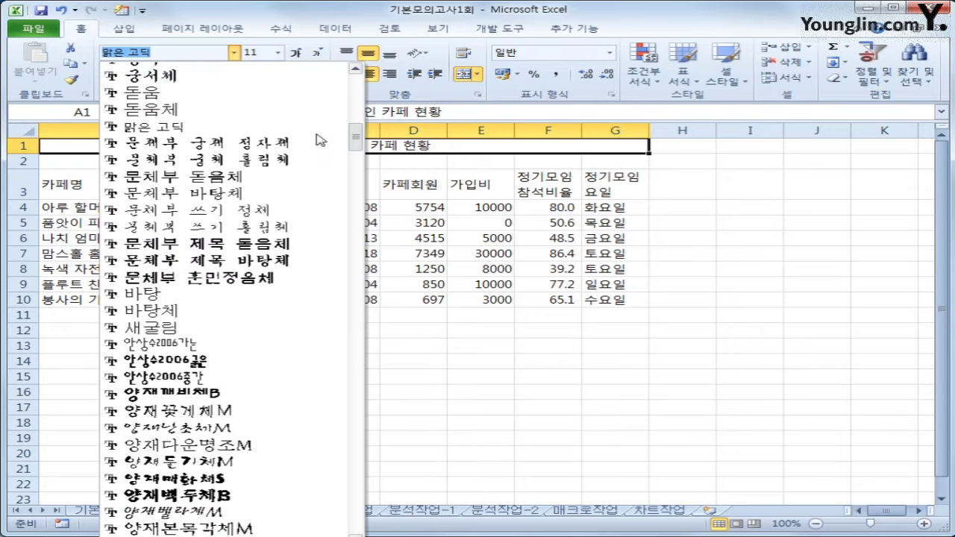
scroll(312, 77, "up", 1)
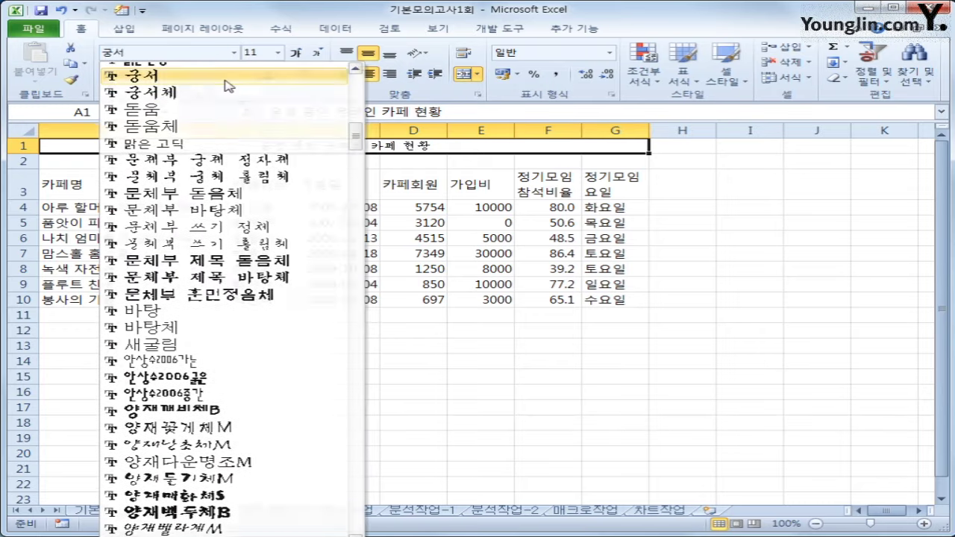
left_click(312, 77)
left_click(279, 52)
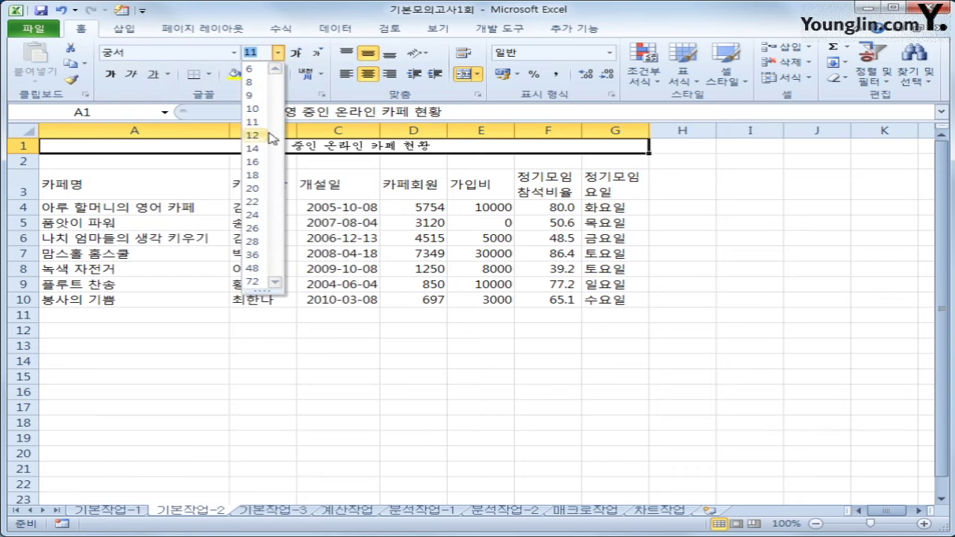
type("17")
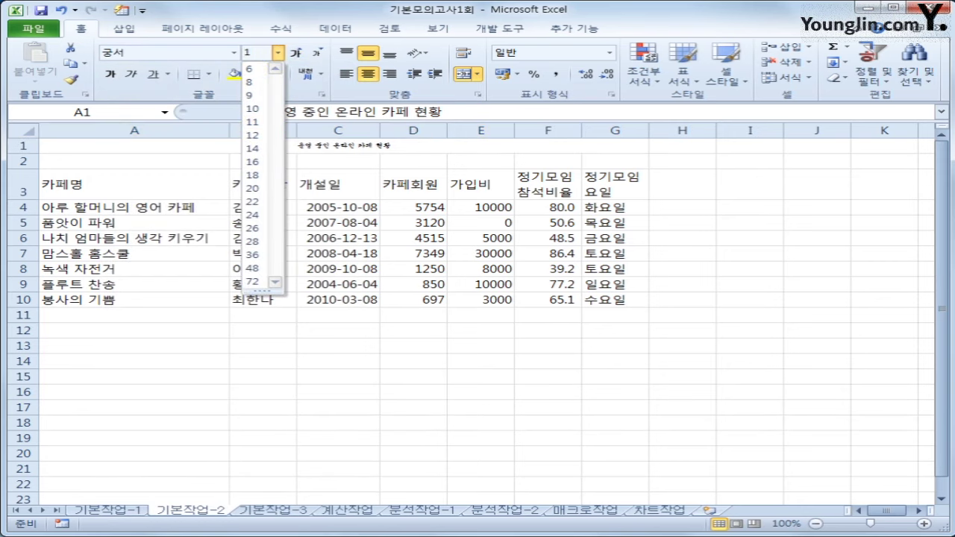
key("Return")
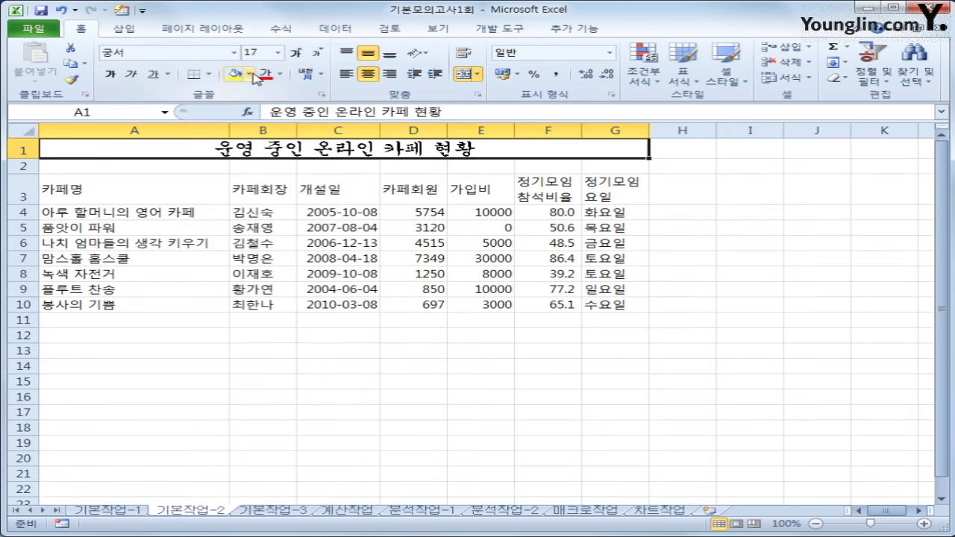
Make the title in A1 bold and apply a single underline (밑줄)
left_click(118, 74)
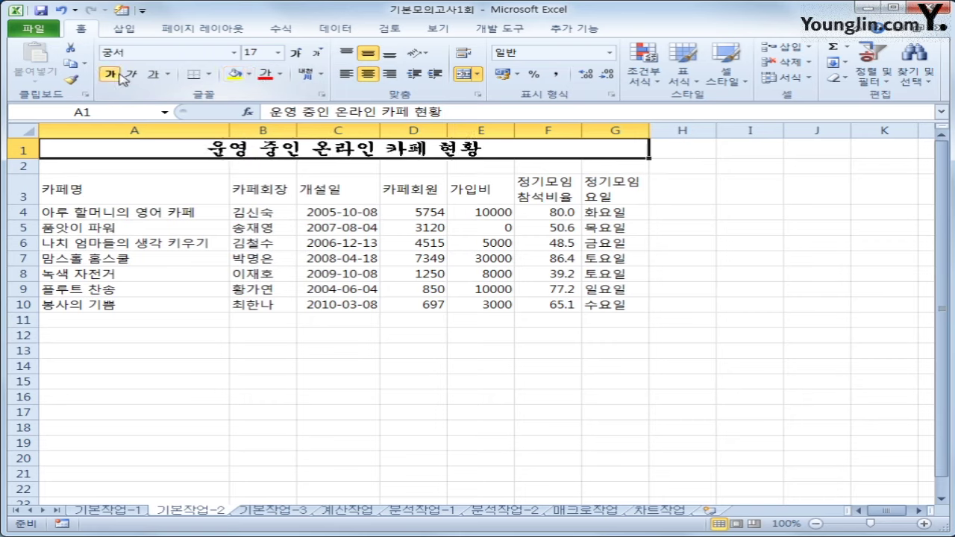
left_click(212, 78)
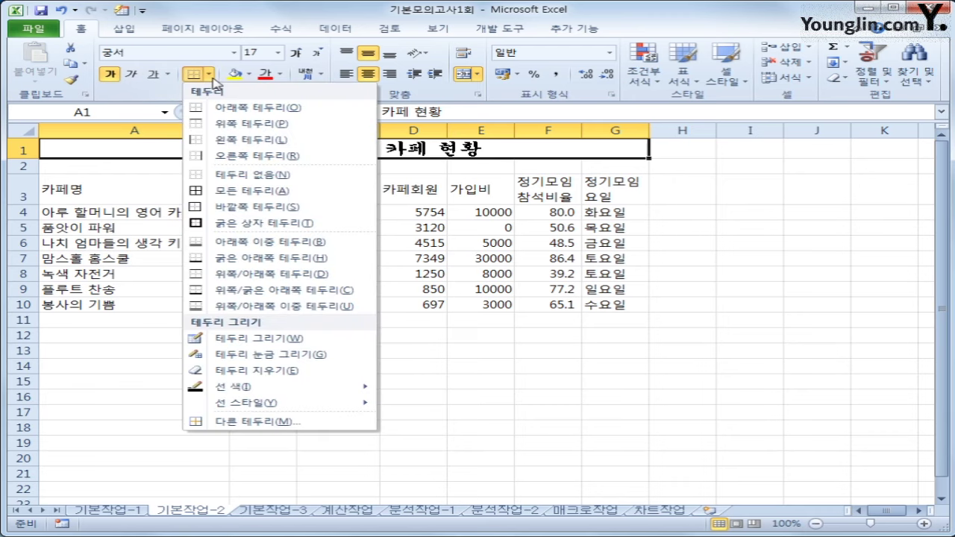
left_click(168, 76)
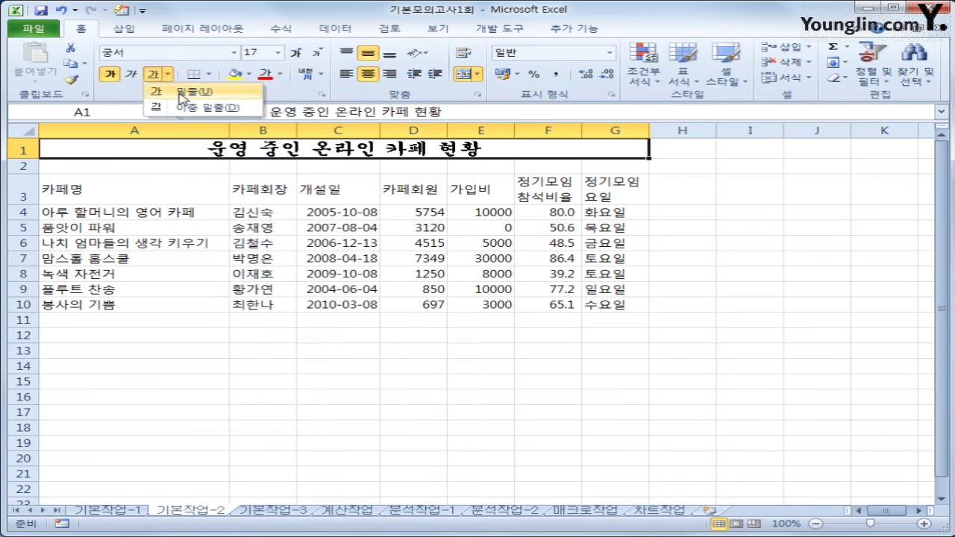
left_click(179, 93)
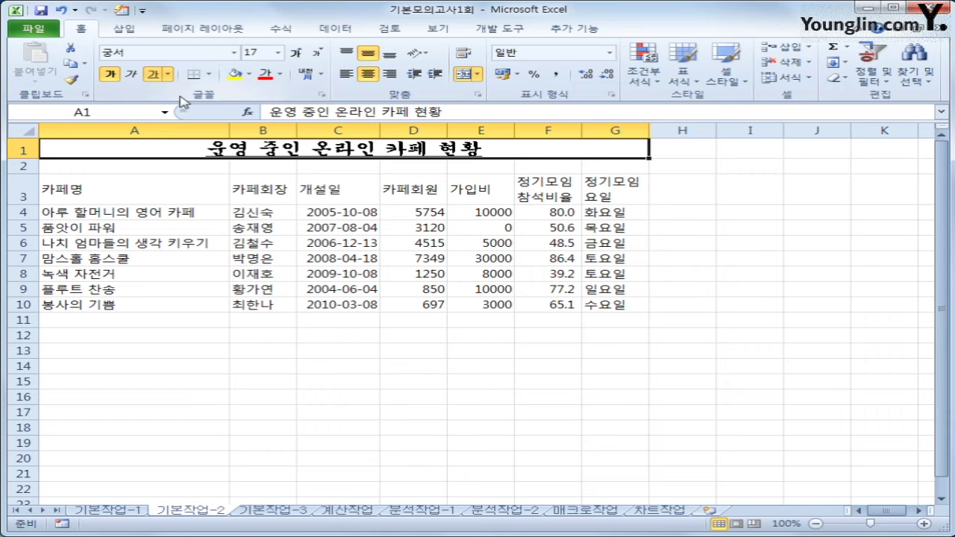
Center the contents of A3:G3, A4:C10 and F4:G10 horizontally as one multiple selection
left_click_drag(108, 194, 590, 190)
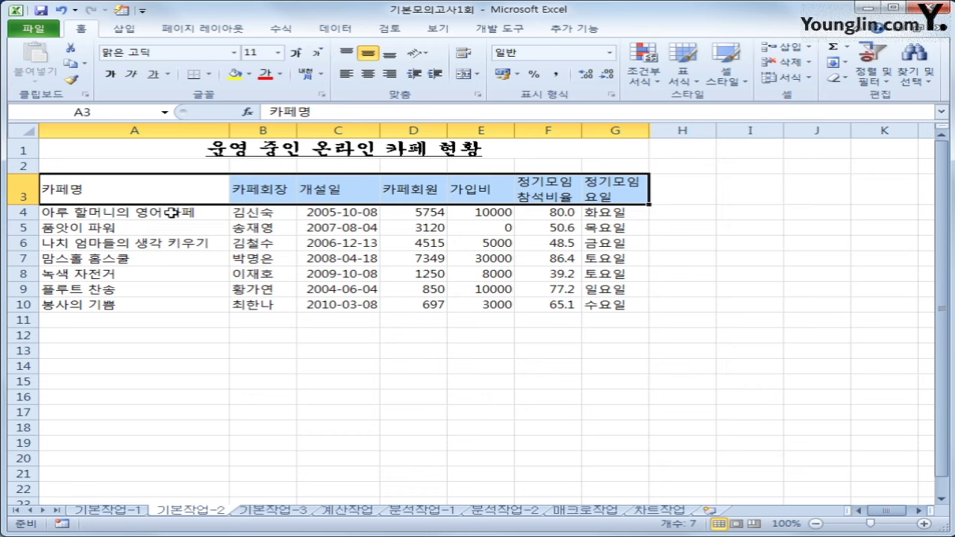
left_click_drag(172, 213, 327, 308)
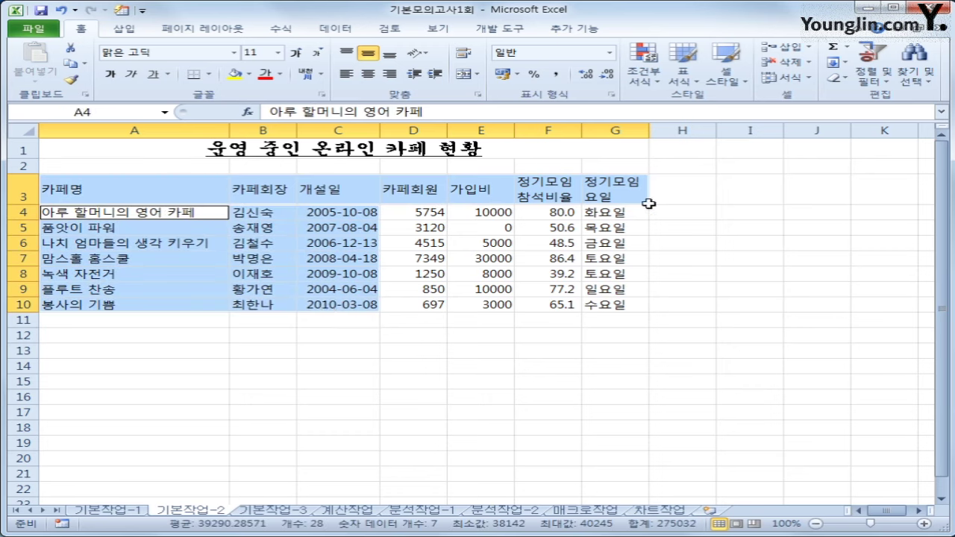
left_click_drag(544, 212, 615, 304)
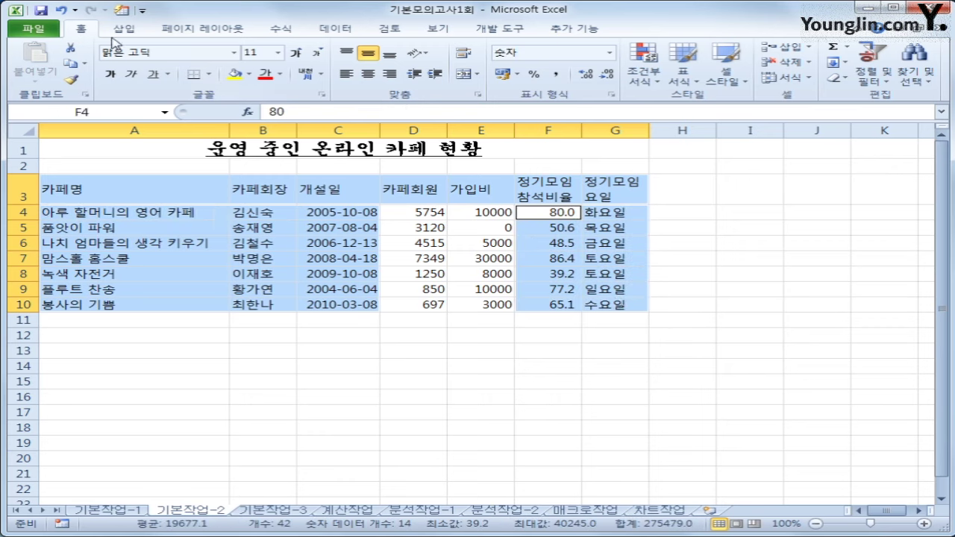
left_click(374, 77)
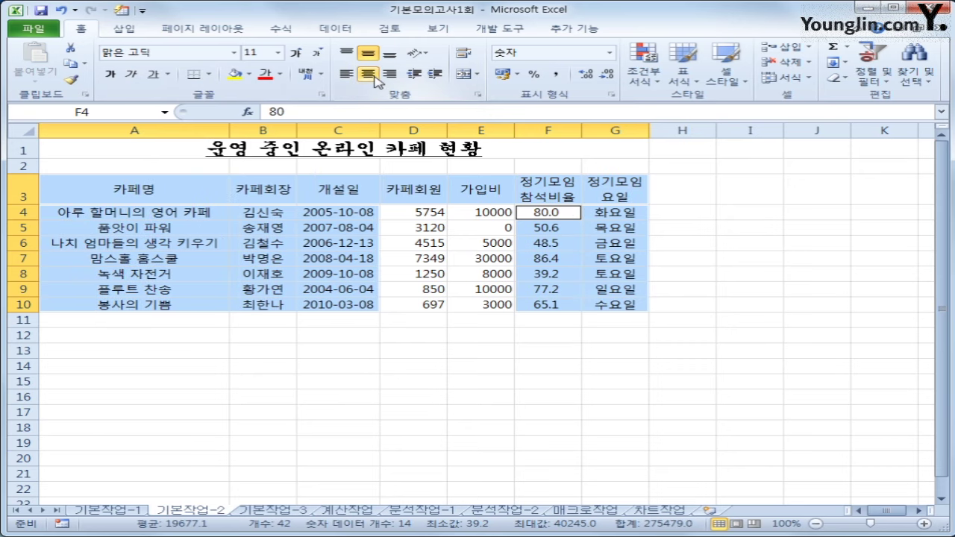
left_click(330, 318)
Give the header row A3:G3 the standard purple (자주) font color and a standard yellow (노랑) fill
left_click_drag(79, 186, 601, 189)
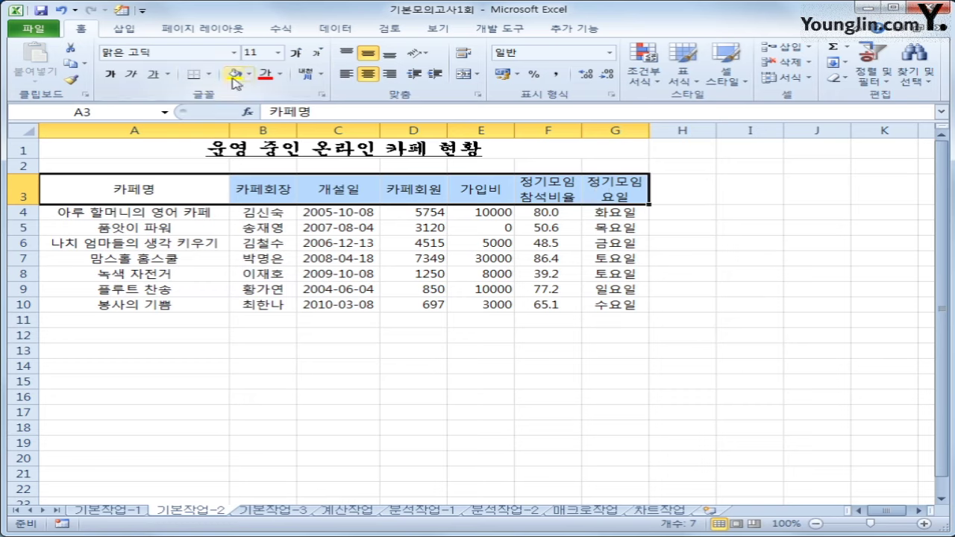
left_click(281, 74)
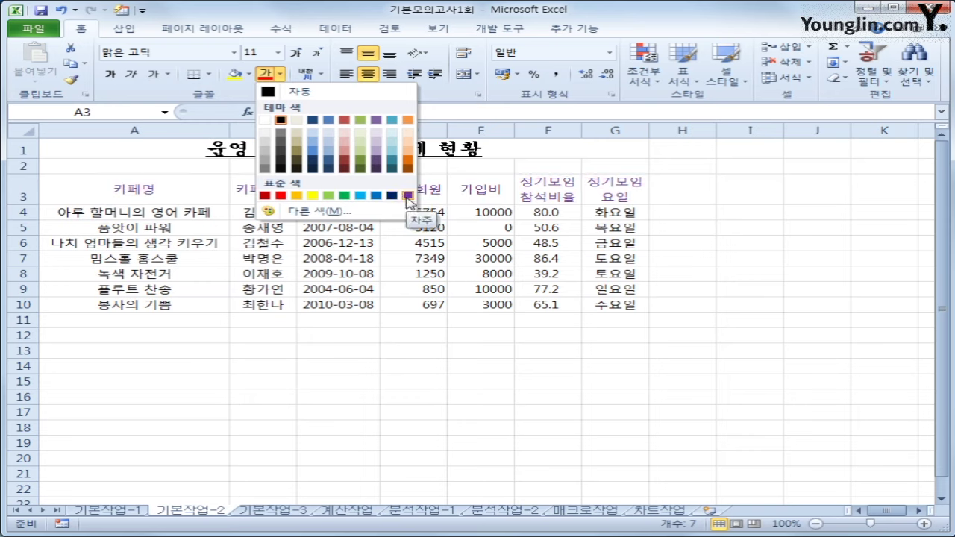
left_click(408, 196)
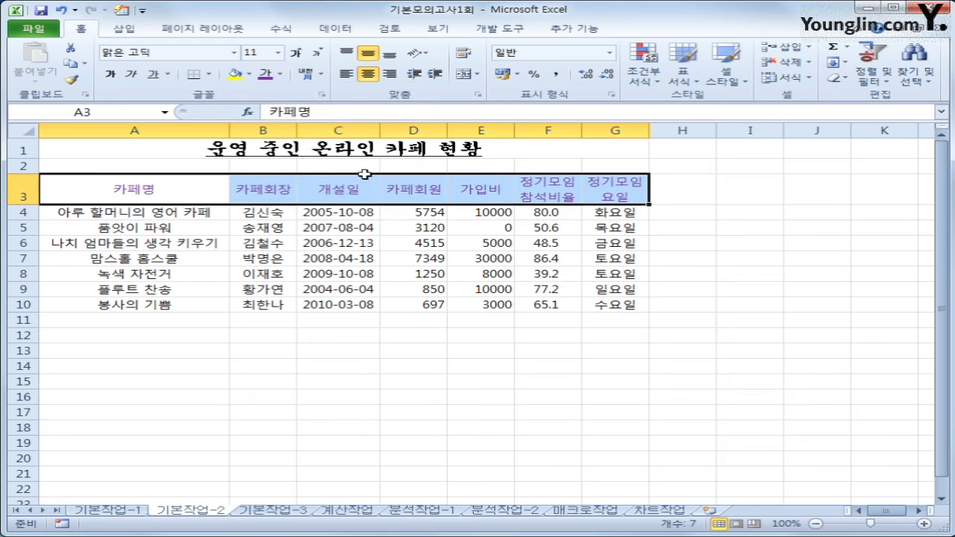
left_click(249, 74)
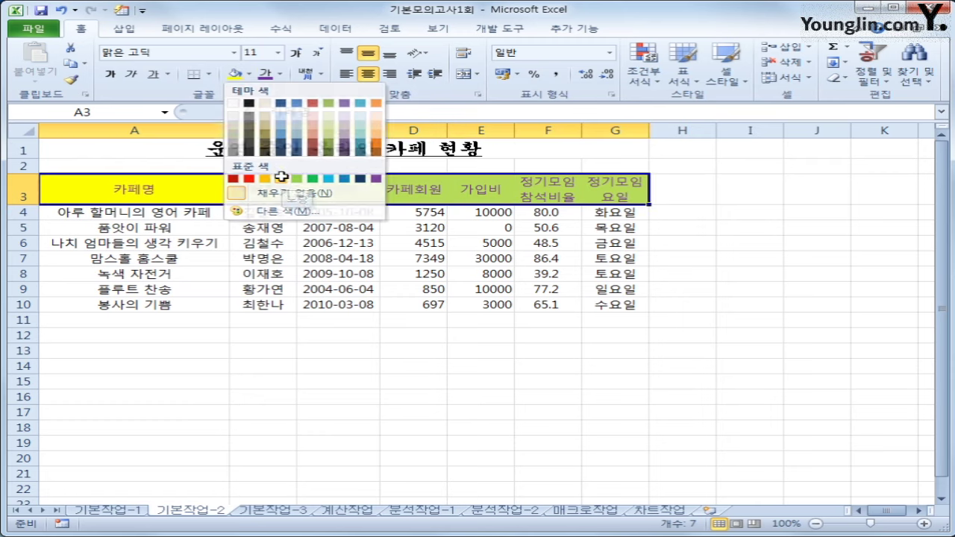
left_click(281, 179)
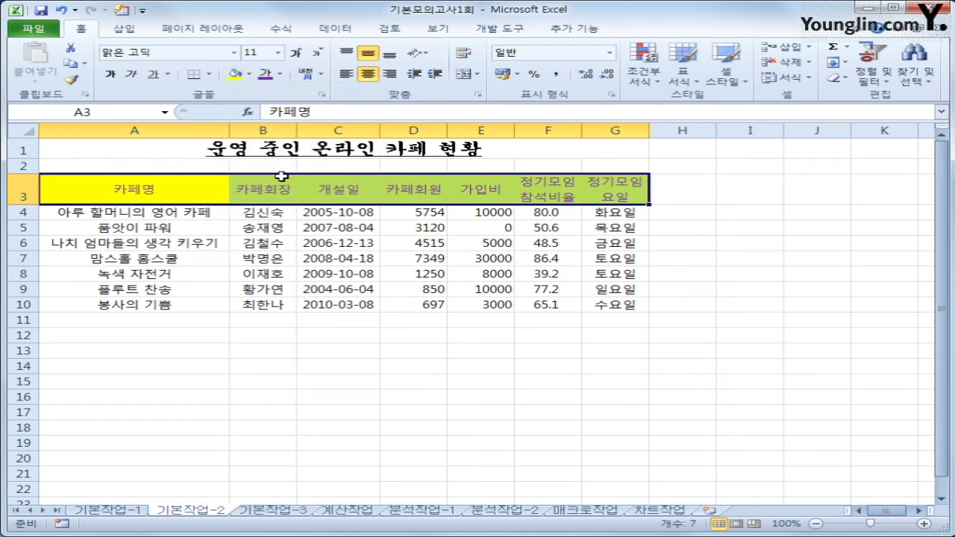
Apply the custom number format 0.0"%" to the attendance ratios in F4:F10
left_click_drag(545, 212, 556, 305)
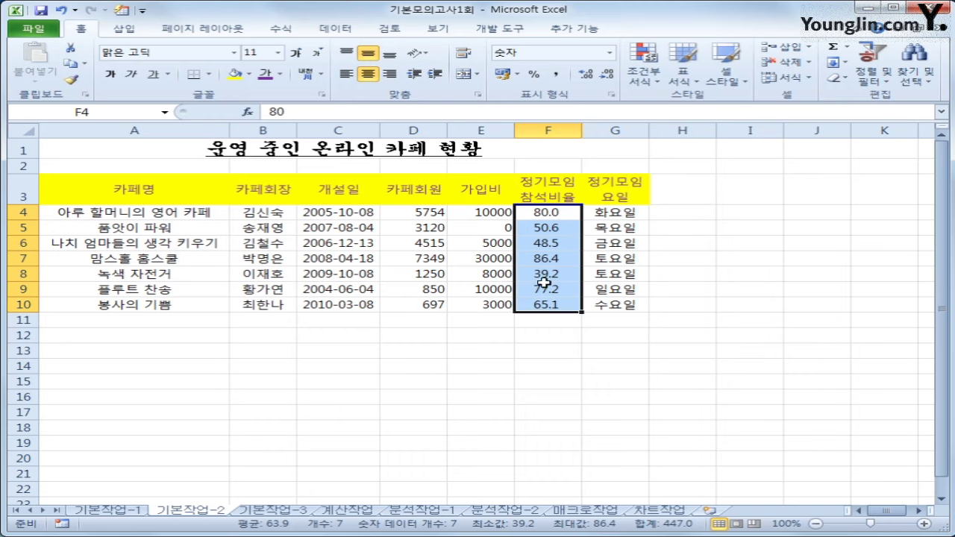
right_click(549, 238)
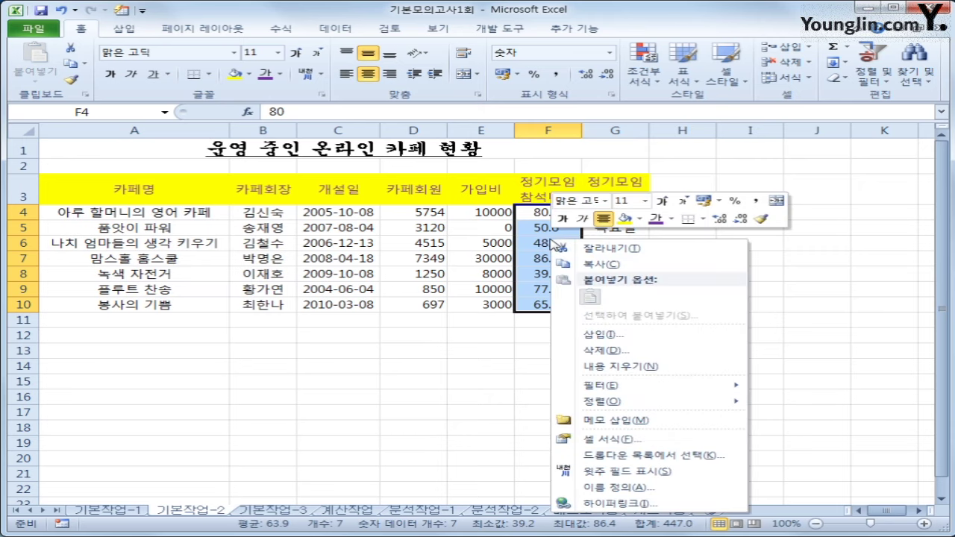
left_click(667, 439)
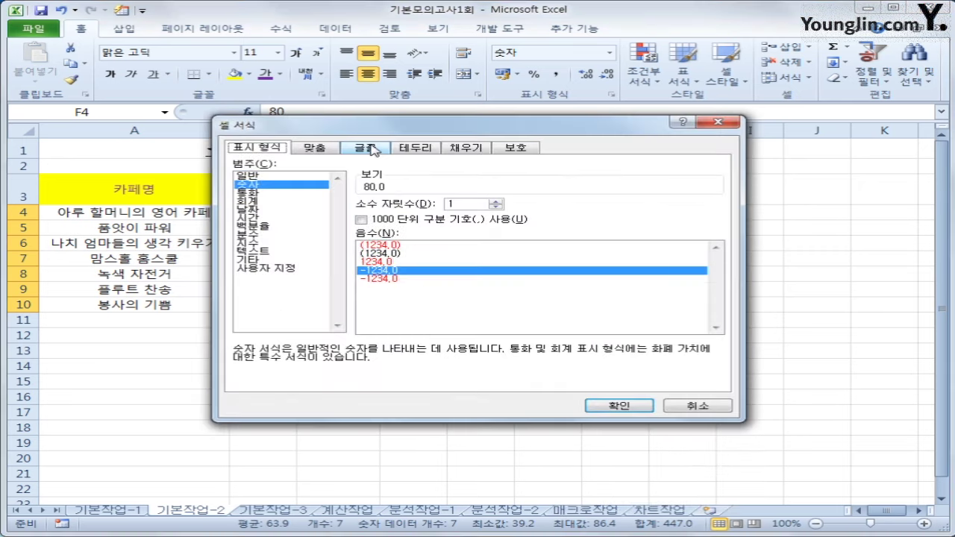
left_click(267, 270)
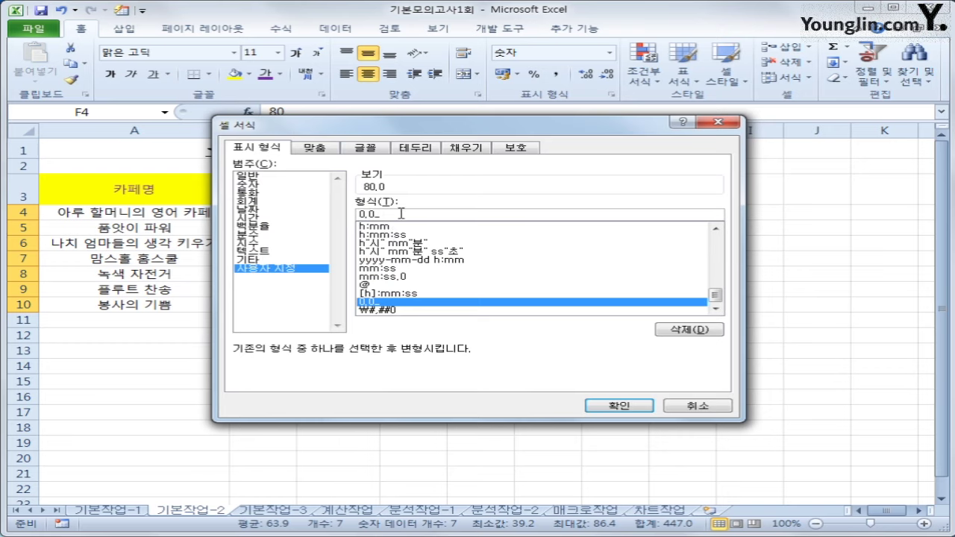
key("Hangul")
type("%")
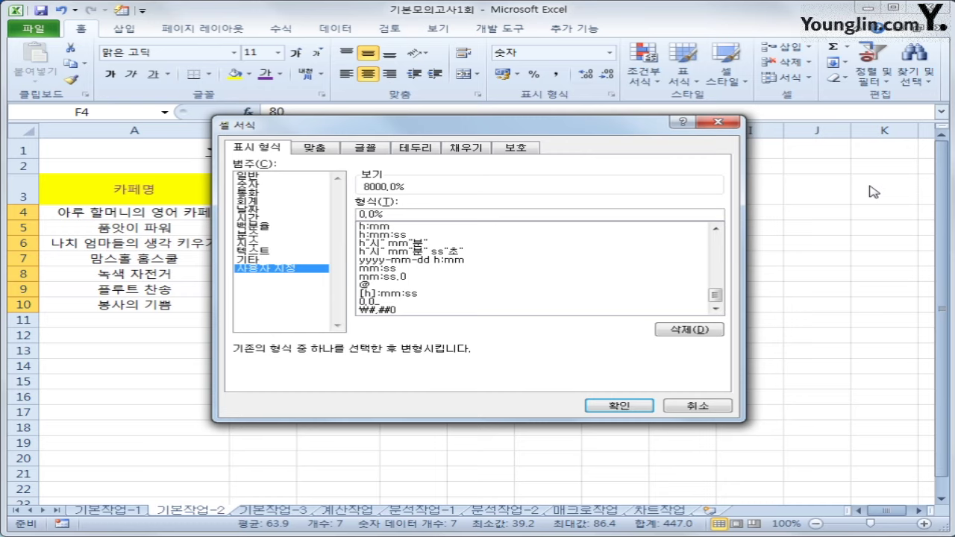
key("shift+Home")
type("0")
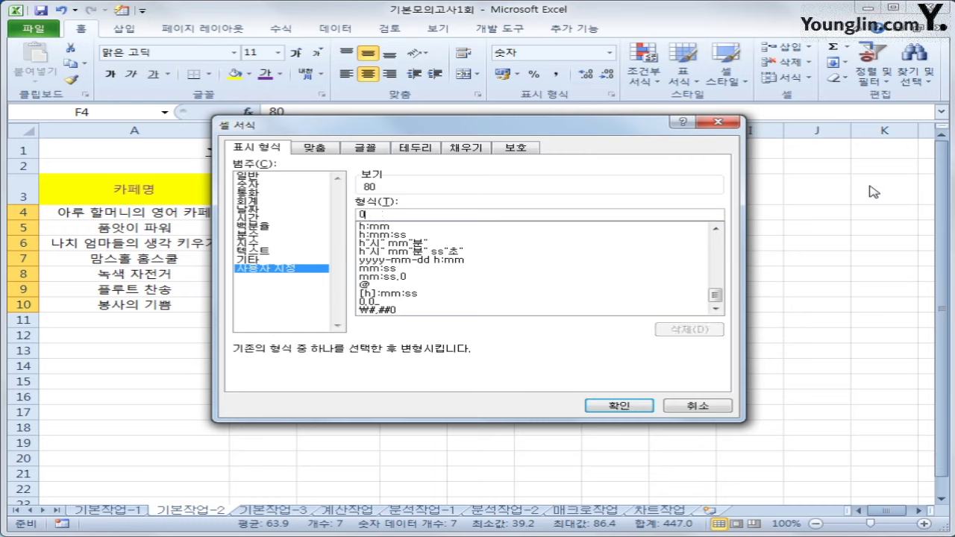
type(",")
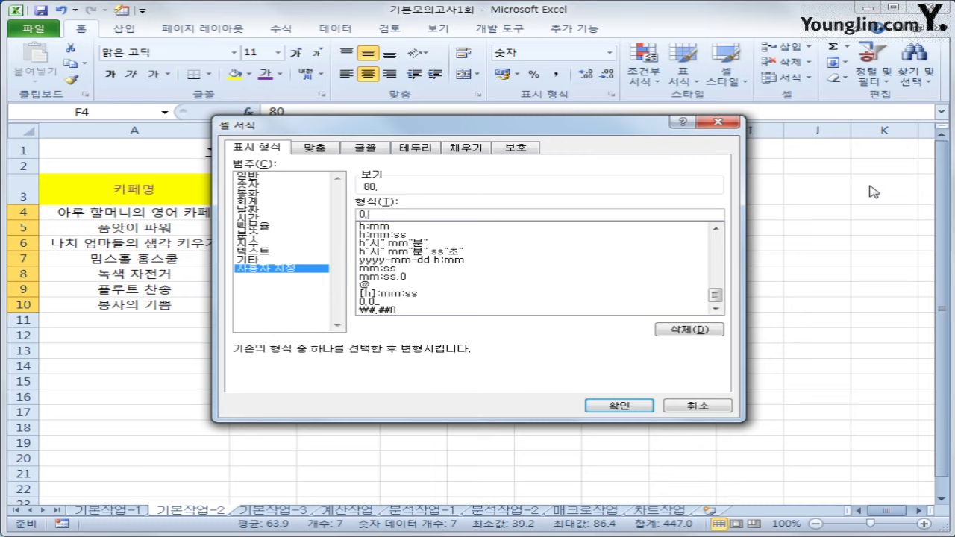
type("0\"%")
key("BackSpace")
key("BackSpace")
type("%")
key("BackSpace")
type("\"%\"")
left_click(618, 406)
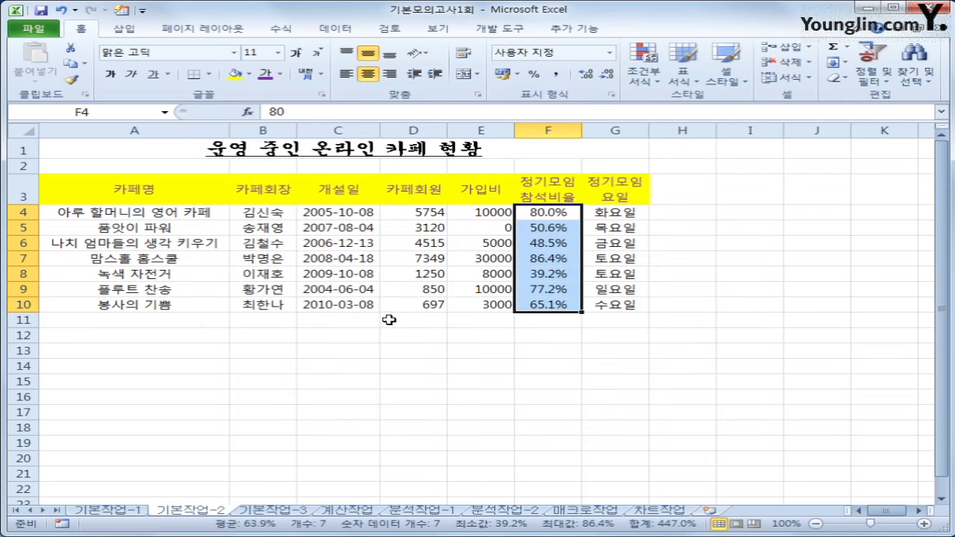
Insert a comment on cell D7 and replace its default text with "가장 많은 회원수"
left_click(397, 262)
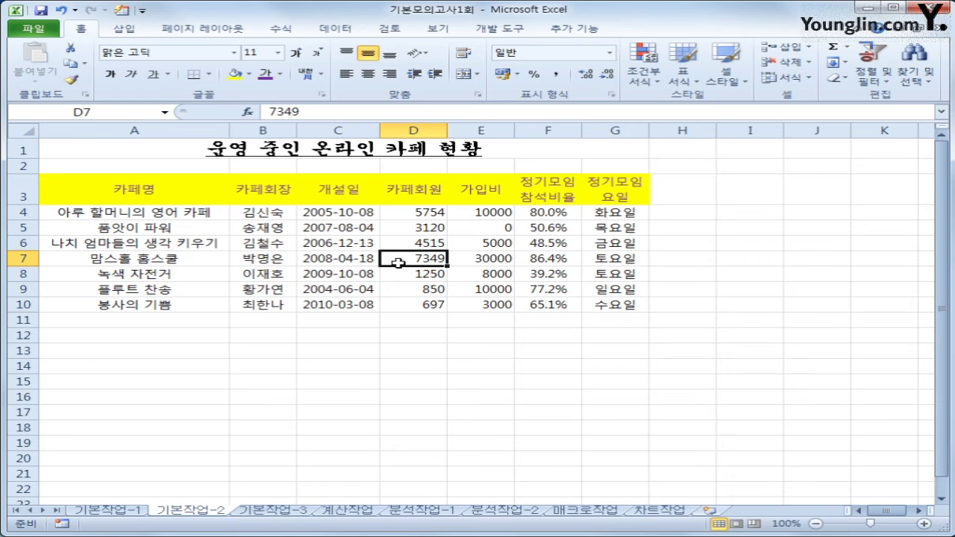
right_click(398, 262)
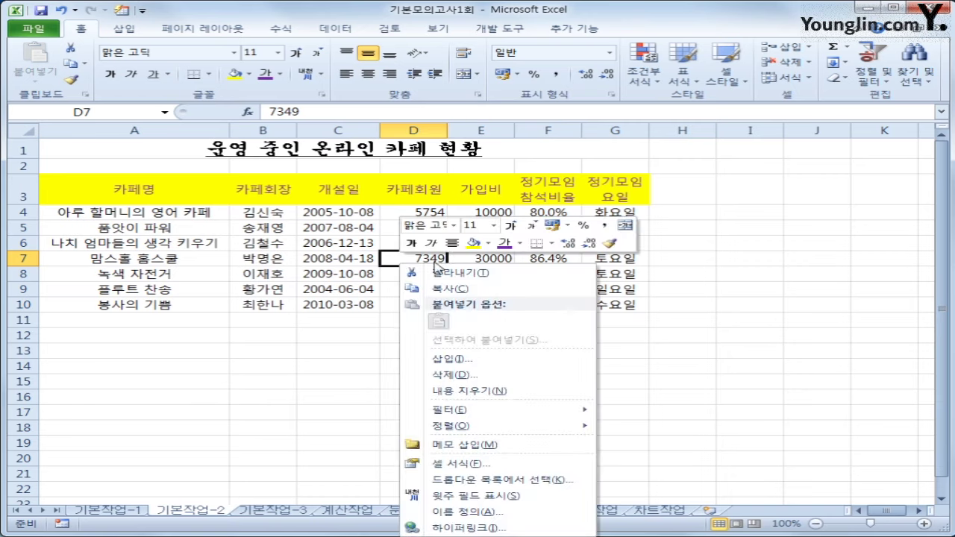
left_click(494, 442)
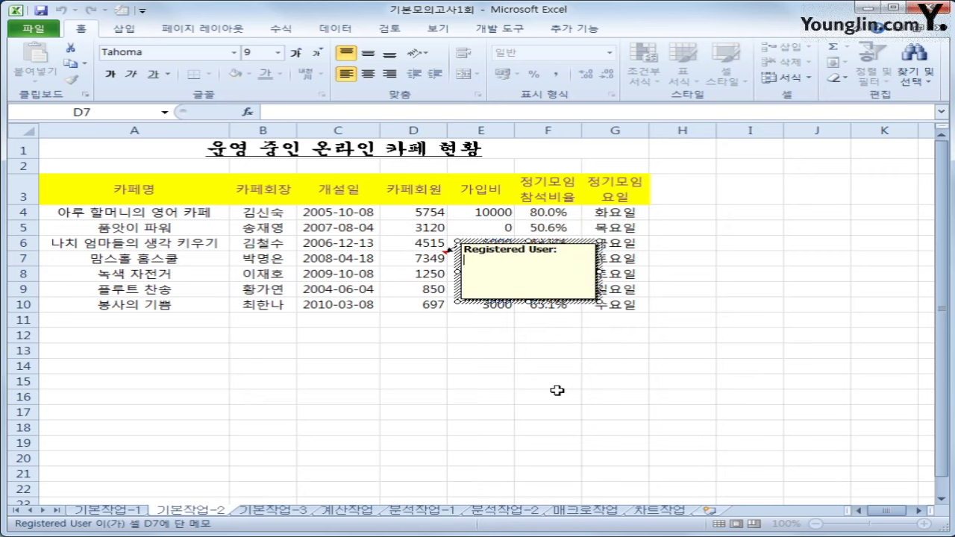
key("ctrl+a")
key("Delete")
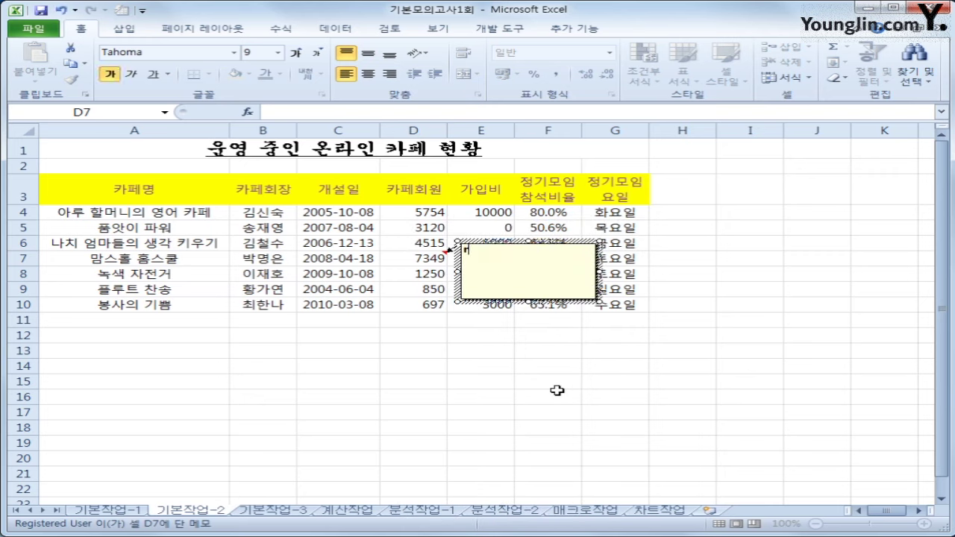
type("가장 많ㅇ")
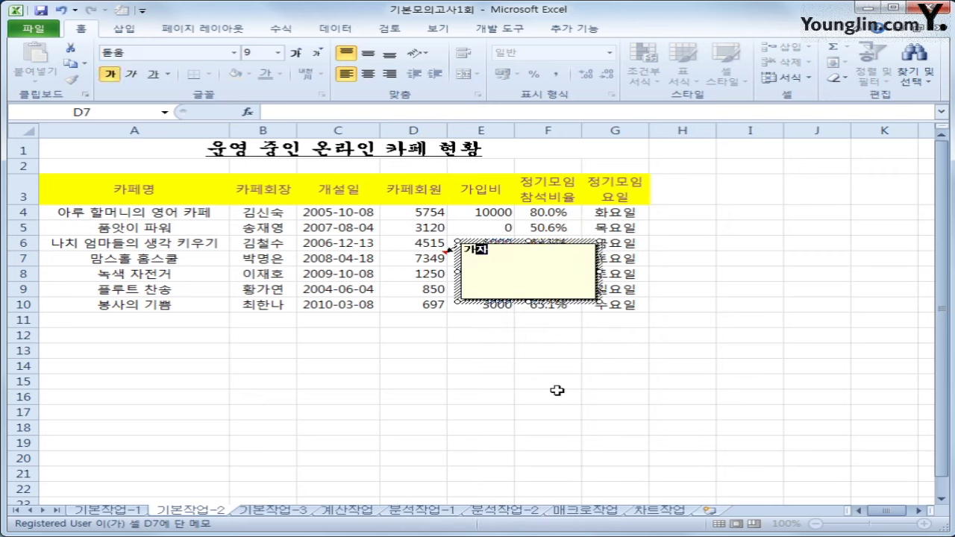
type("은 회원수")
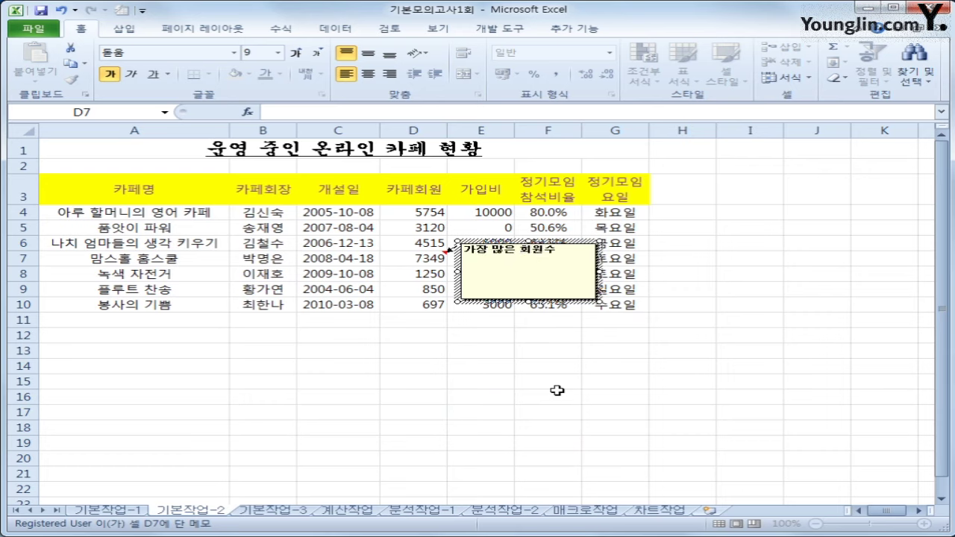
key("shift+Left")
Set the comment on D7 to be always displayed on the sheet
left_click(416, 255)
right_click(416, 255)
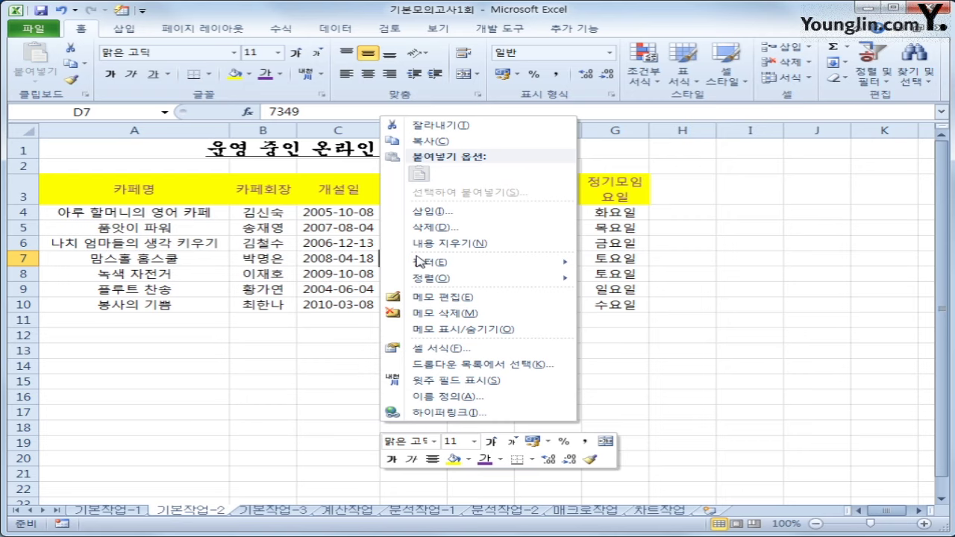
left_click(433, 329)
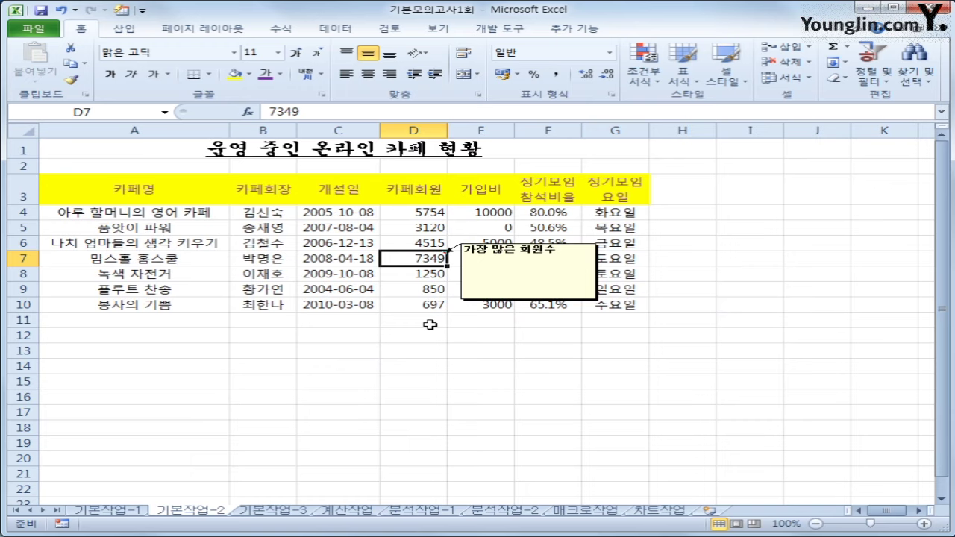
Turn on automatic sizing (자동 크기) in the D7 comment's alignment format
left_click(511, 242)
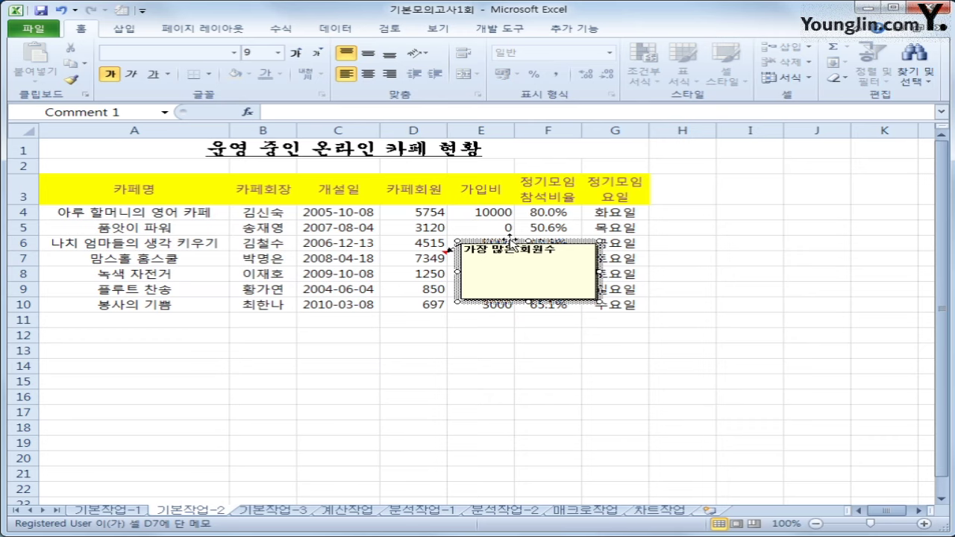
right_click(510, 241)
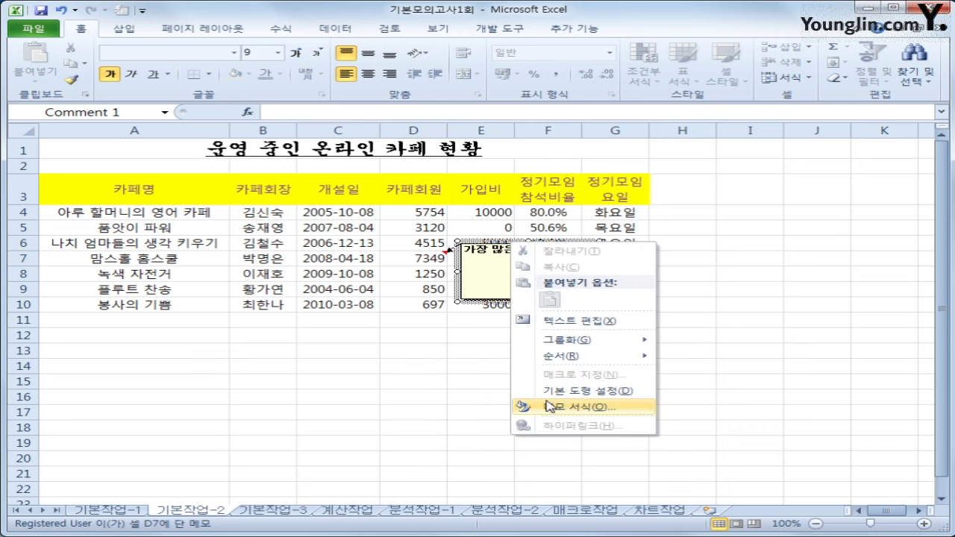
left_click(549, 408)
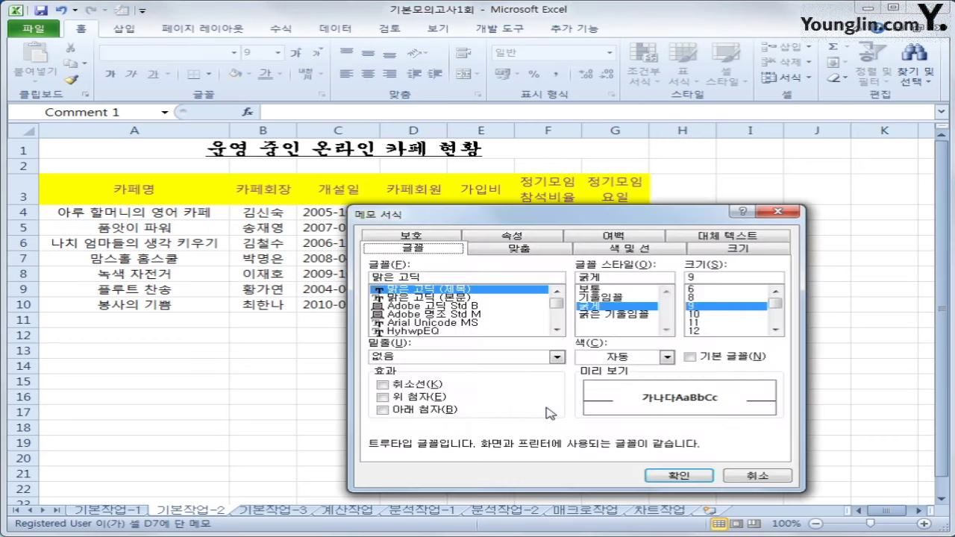
left_click(504, 248)
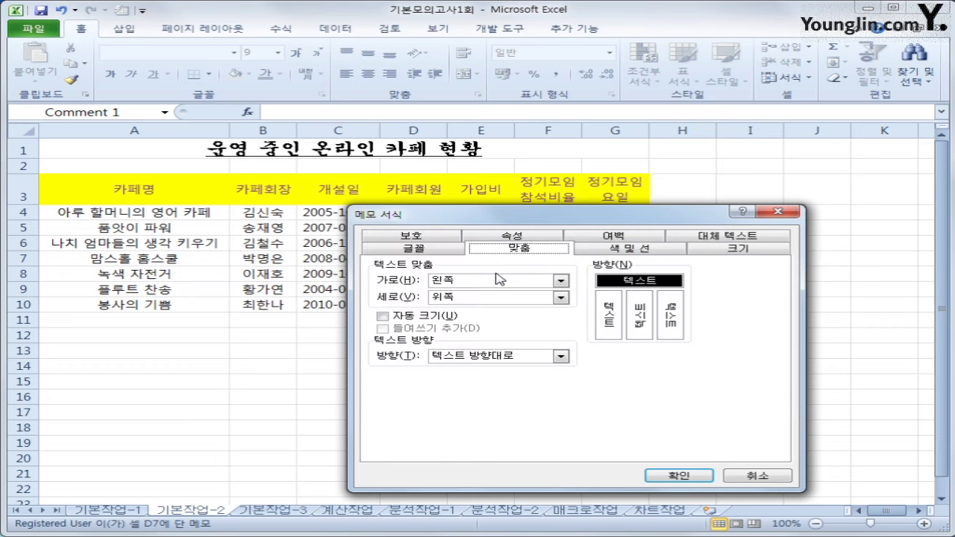
left_click(420, 326)
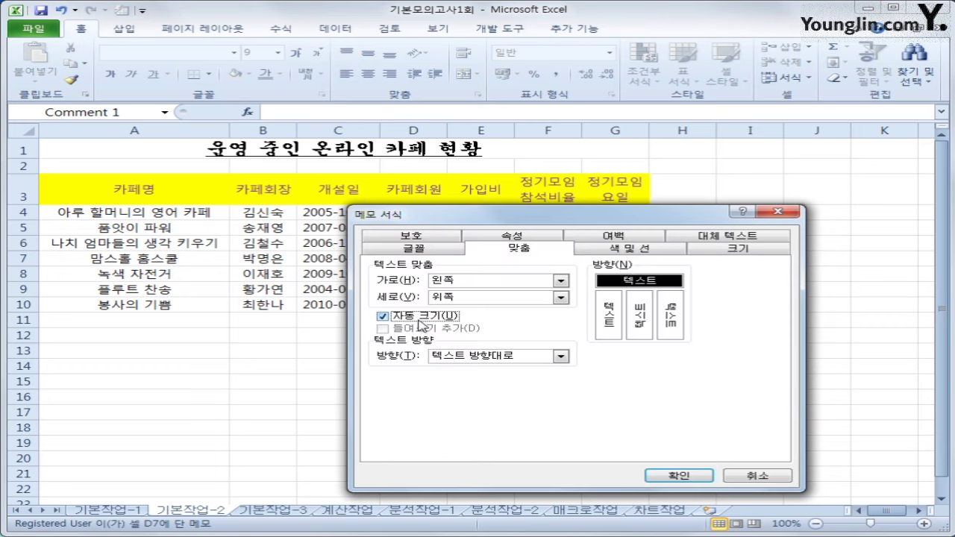
left_click(677, 475)
left_click(711, 369)
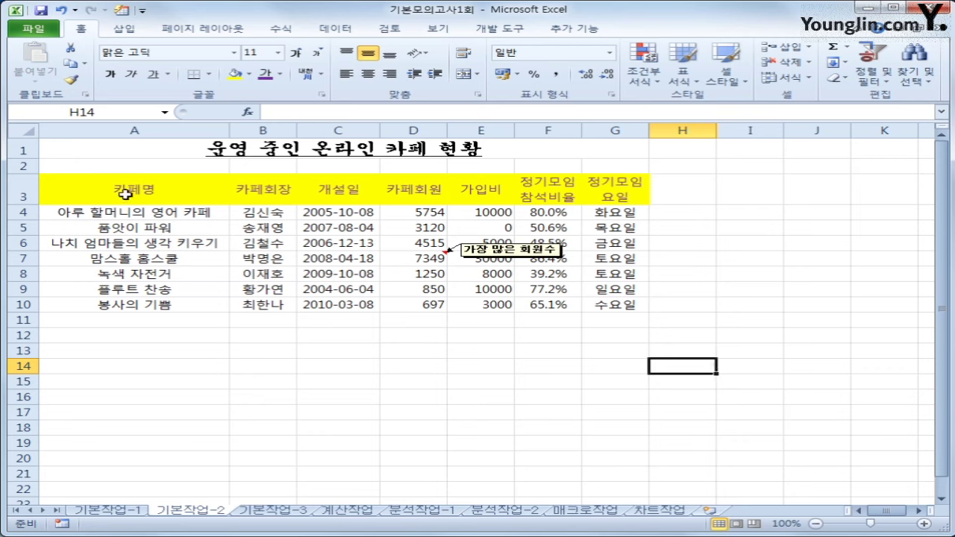
Apply all borders (모든 테두리) to the table range A3:G10
left_click_drag(123, 192, 623, 306)
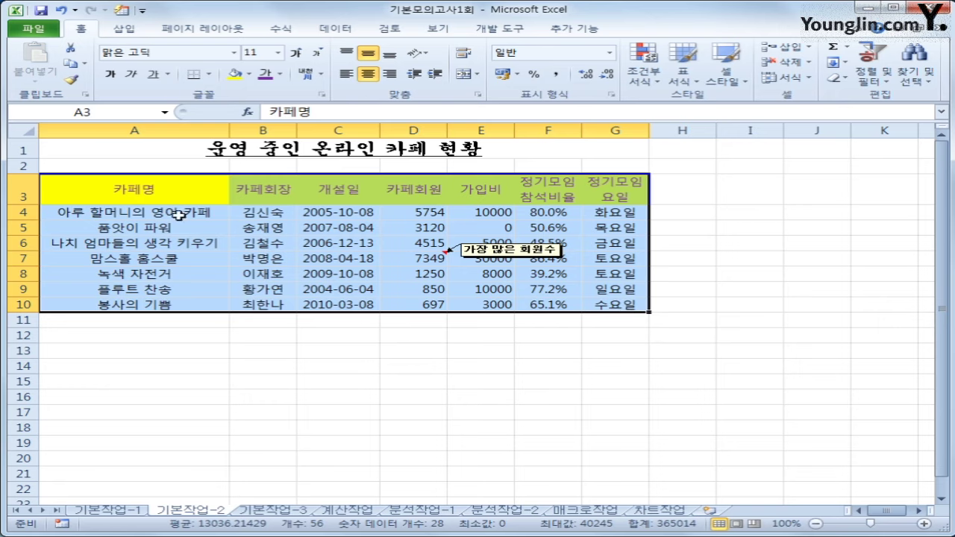
left_click(209, 74)
left_click(224, 191)
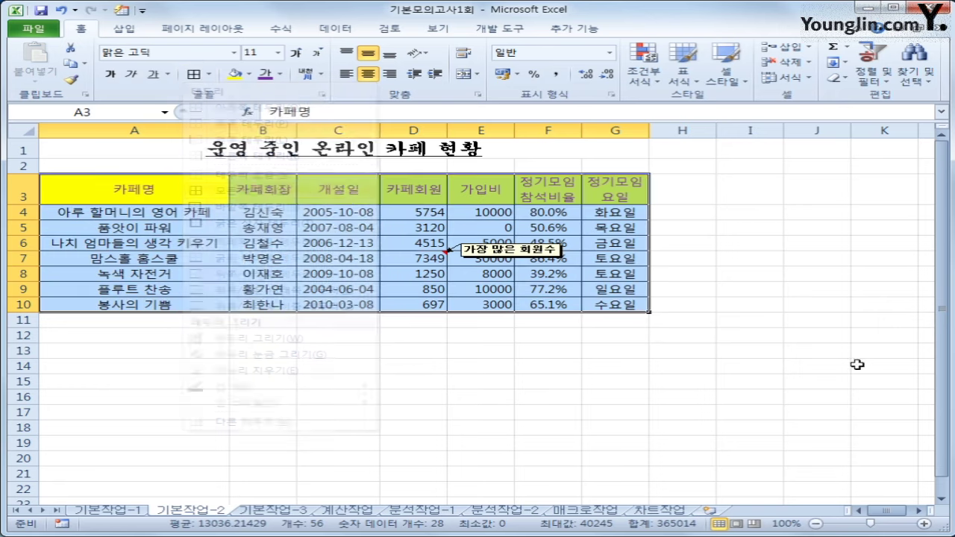
left_click(755, 381)
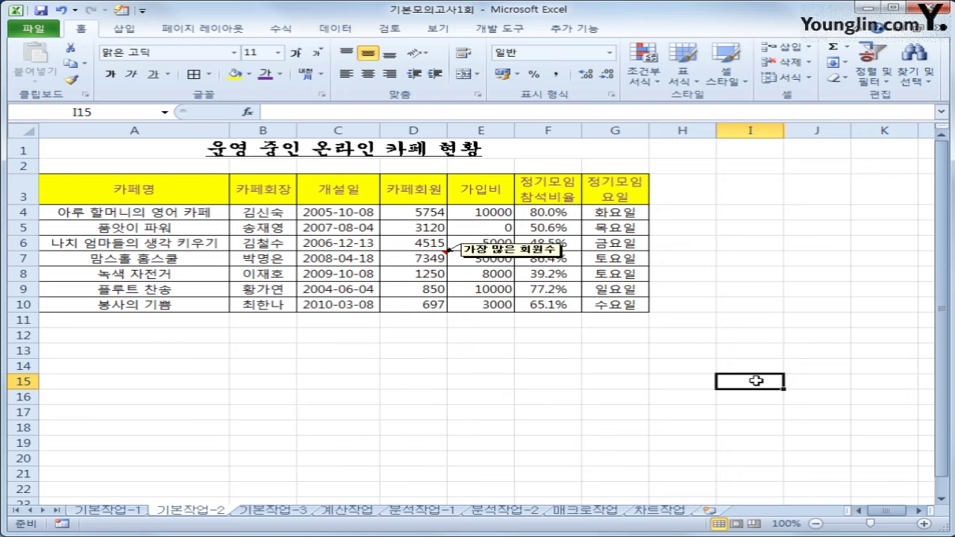
On the 기본작업-3 sheet, create a new conditional formatting rule for B5:H13 that uses a formula to determine the cells
left_click(248, 512)
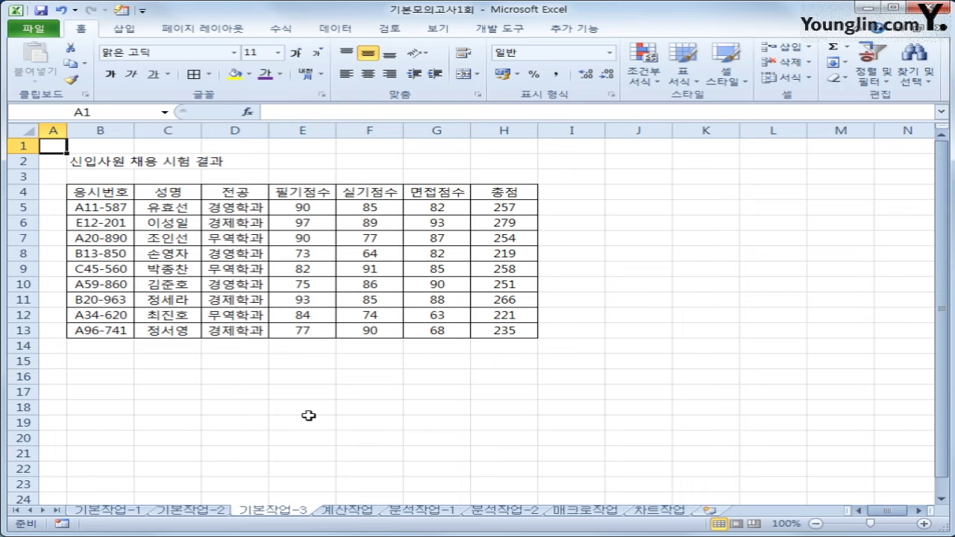
left_click(104, 194)
left_click_drag(104, 194, 492, 194)
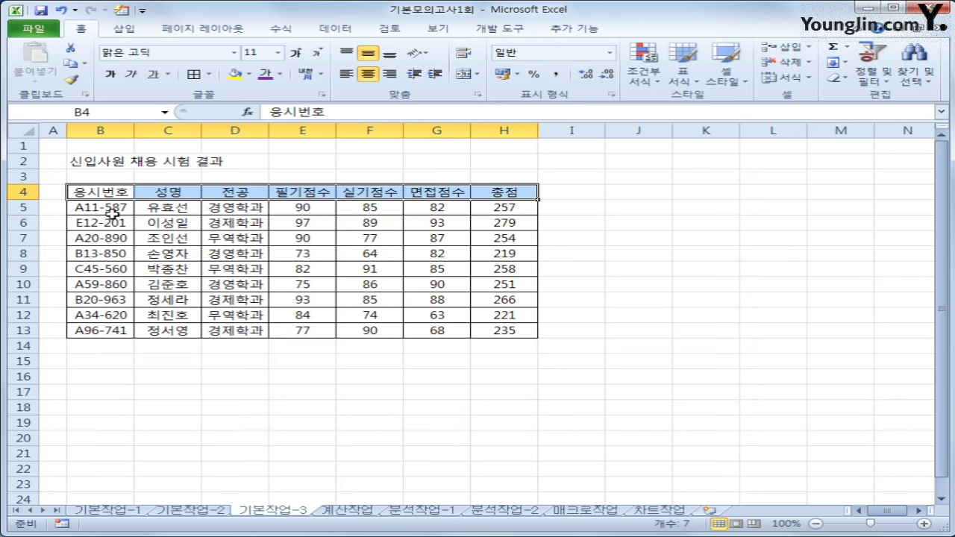
left_click_drag(112, 210, 491, 328)
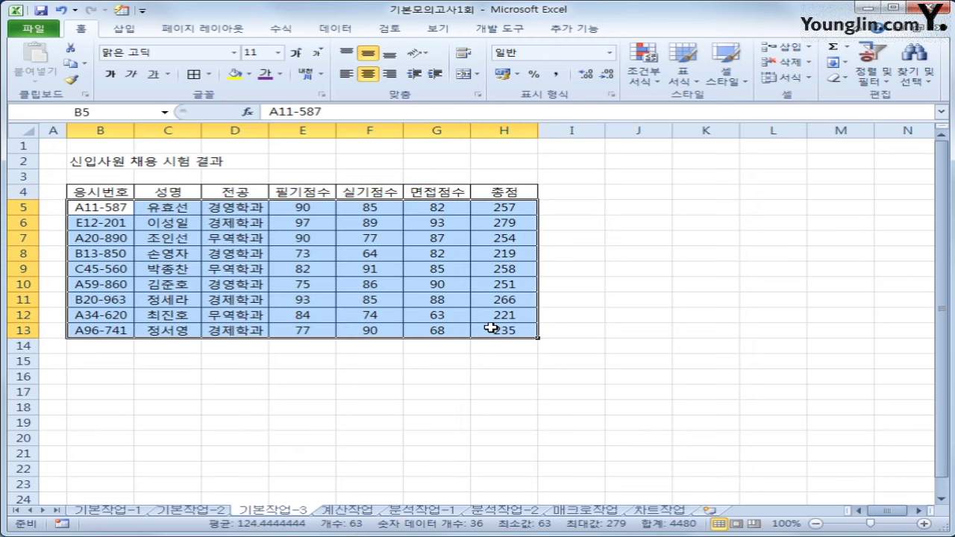
left_click(655, 81)
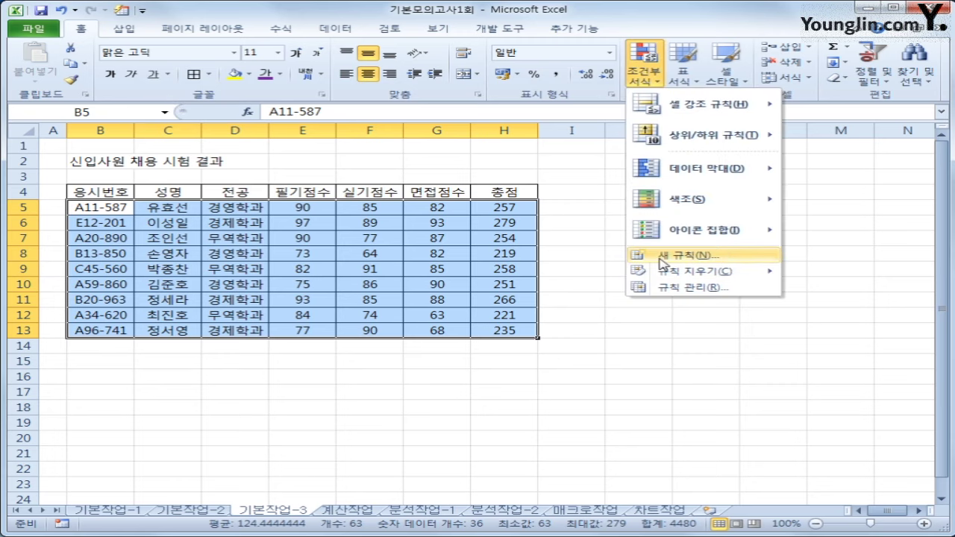
left_click(659, 257)
left_click_drag(623, 232, 626, 102)
left_click(519, 188)
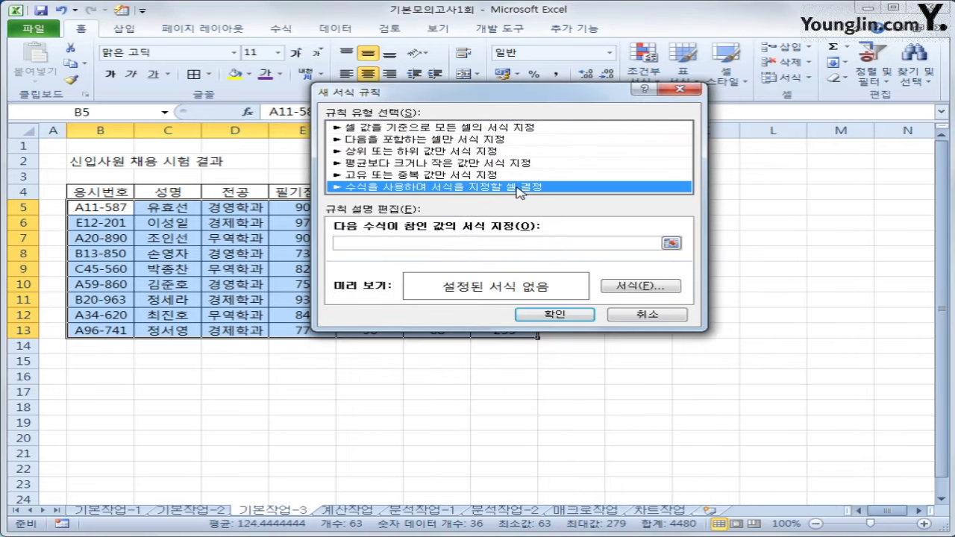
Begin the rule's OR formula with the column-locked condition $D5="경영학과"
left_click(402, 243)
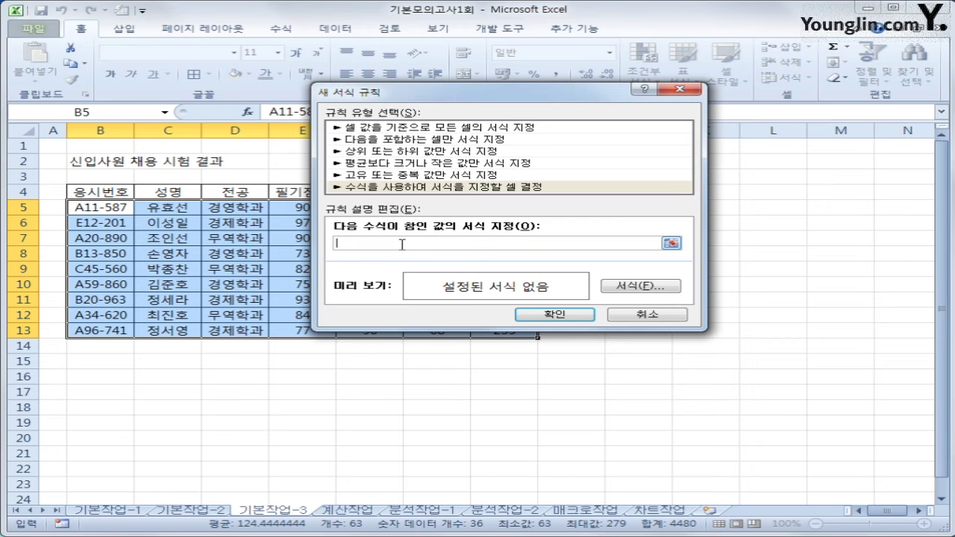
left_click_drag(400, 100, 547, 97)
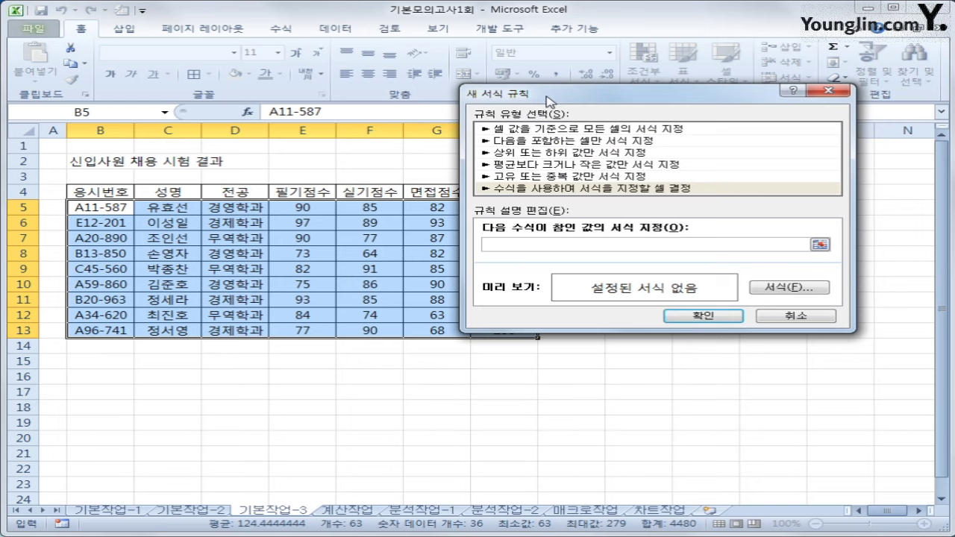
type("=or(")
left_click(243, 209)
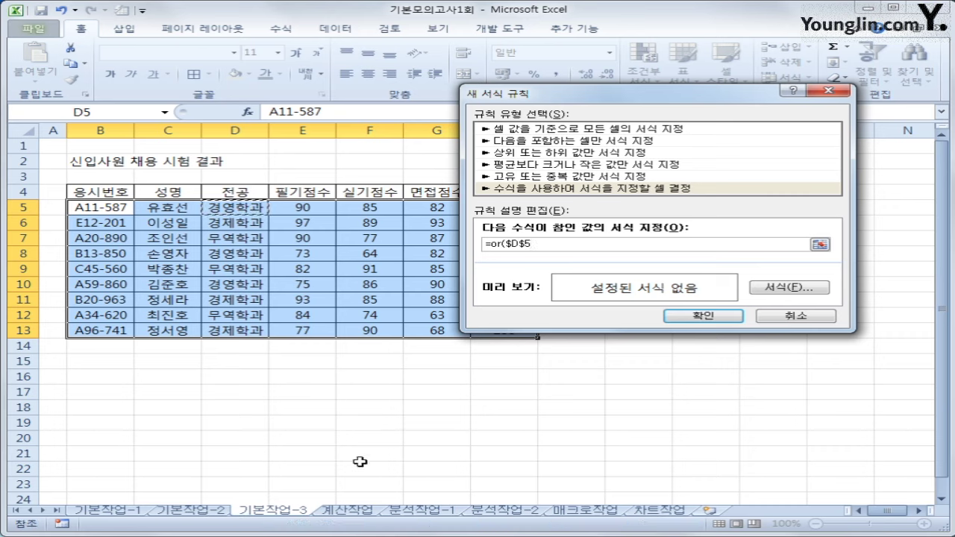
key("F4")
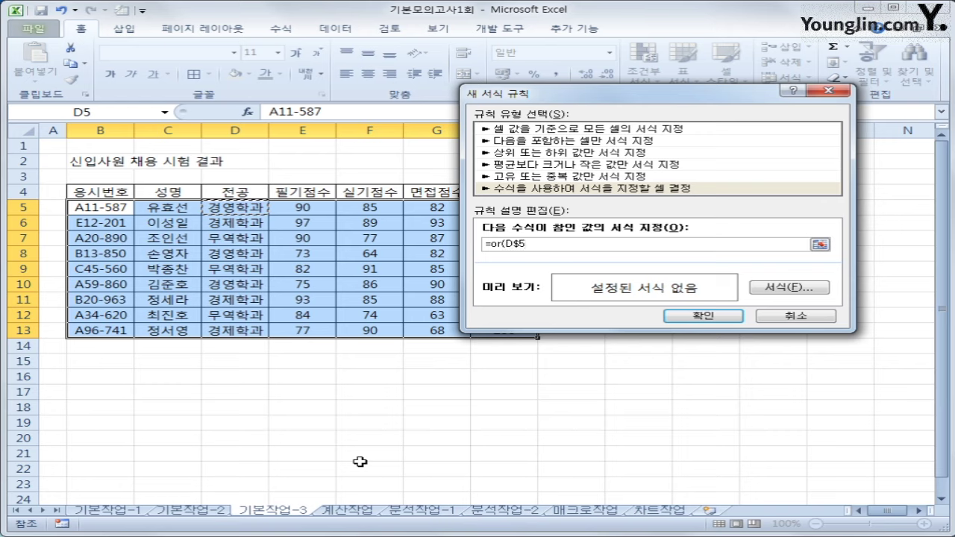
key("F4")
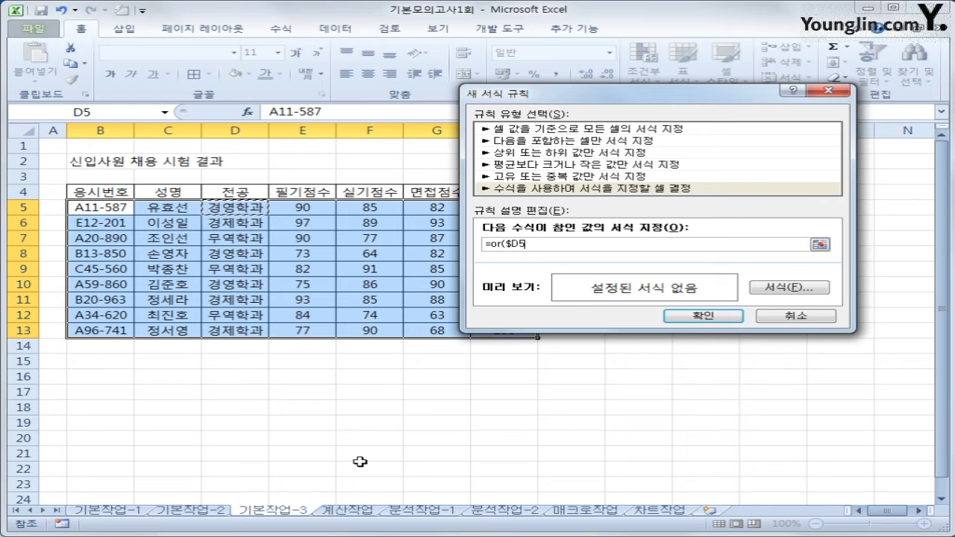
type("=\"경영학과")
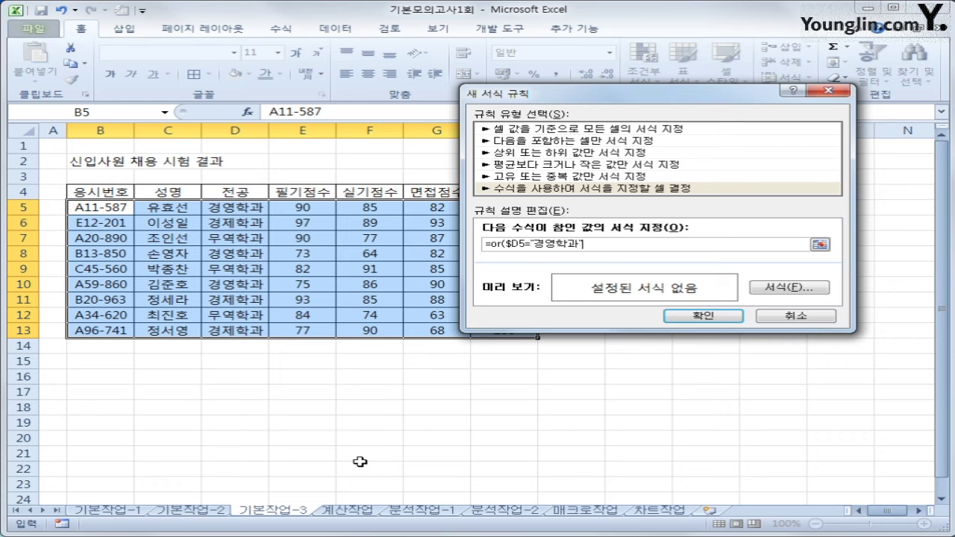
type("\",")
Add the column-locked condition $H5>=260 as the second argument and close the OR formula
left_click_drag(662, 97, 735, 233)
left_click(520, 210)
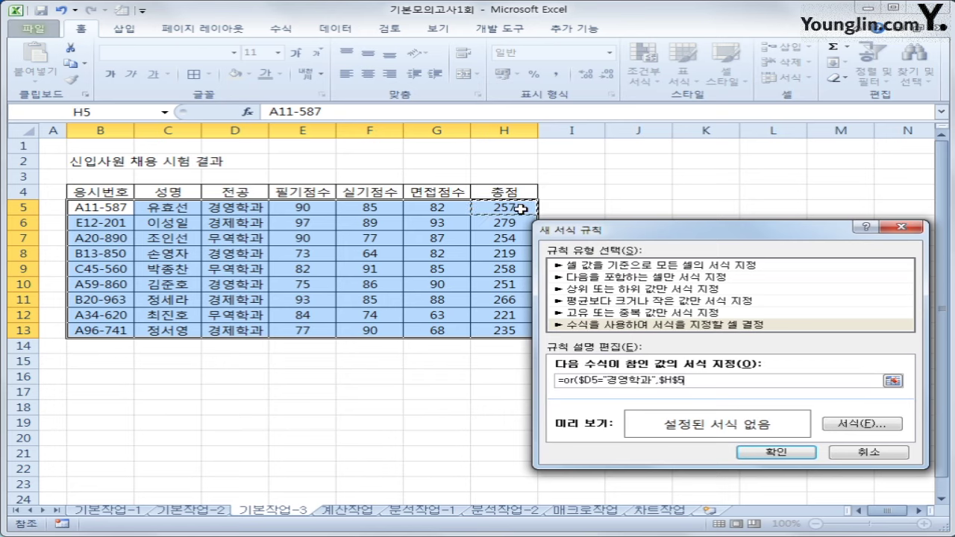
key("F4")
key("F4")
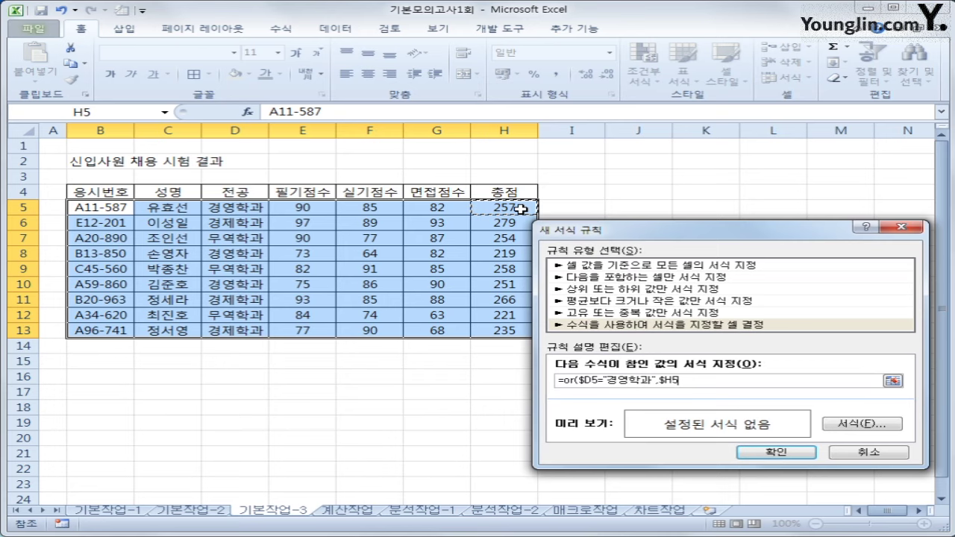
type(">=260)")
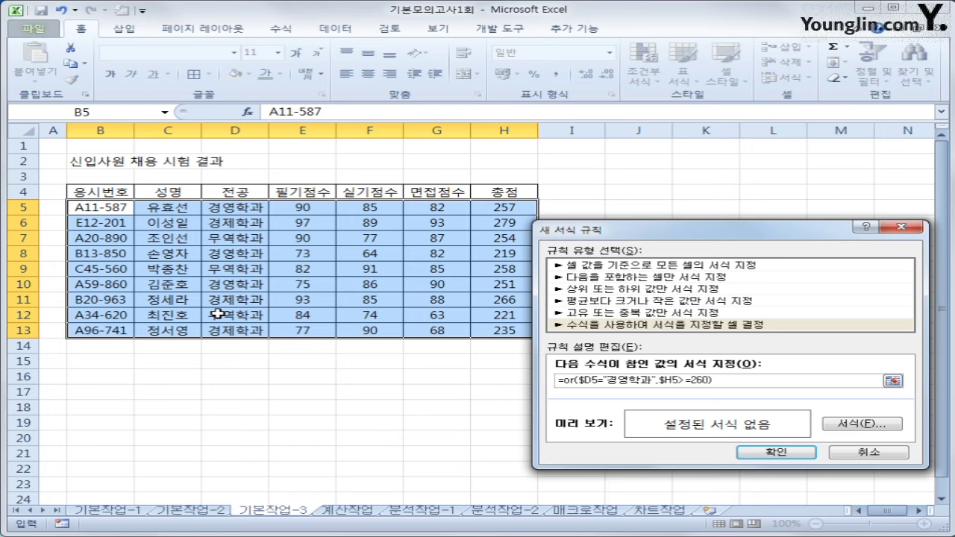
Format the rule's matching cells with the standard blue font colour and bold italic (굵은 기울임꼴) style, and apply the rule
left_click(854, 424)
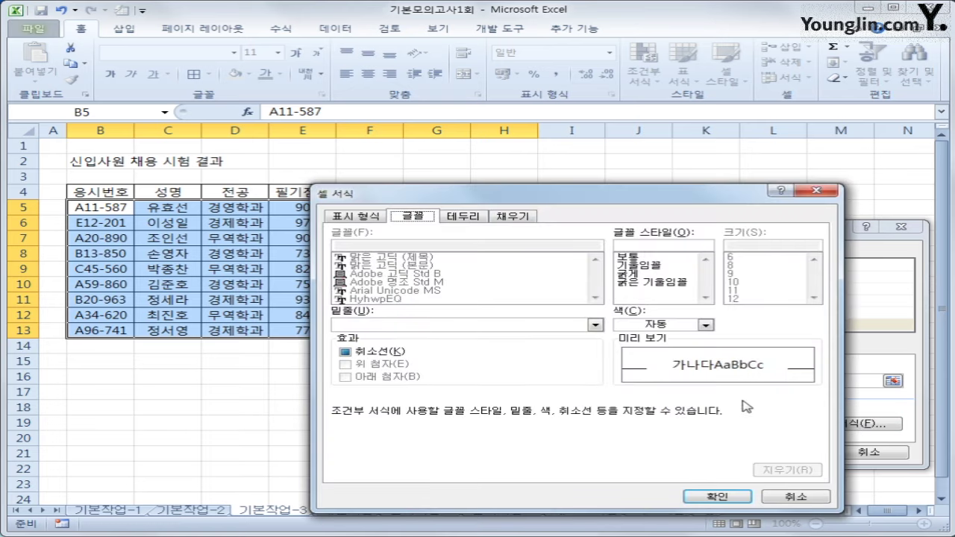
left_click(708, 326)
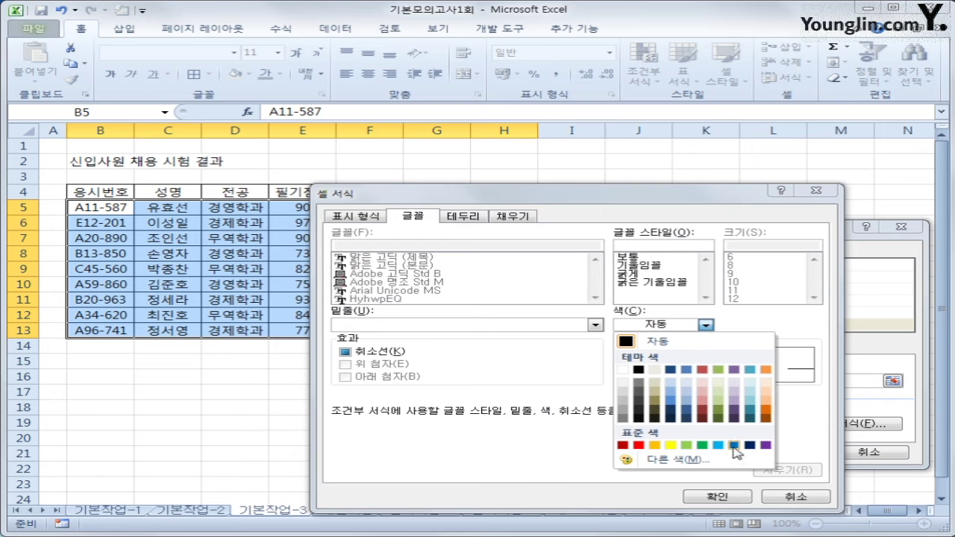
left_click(733, 446)
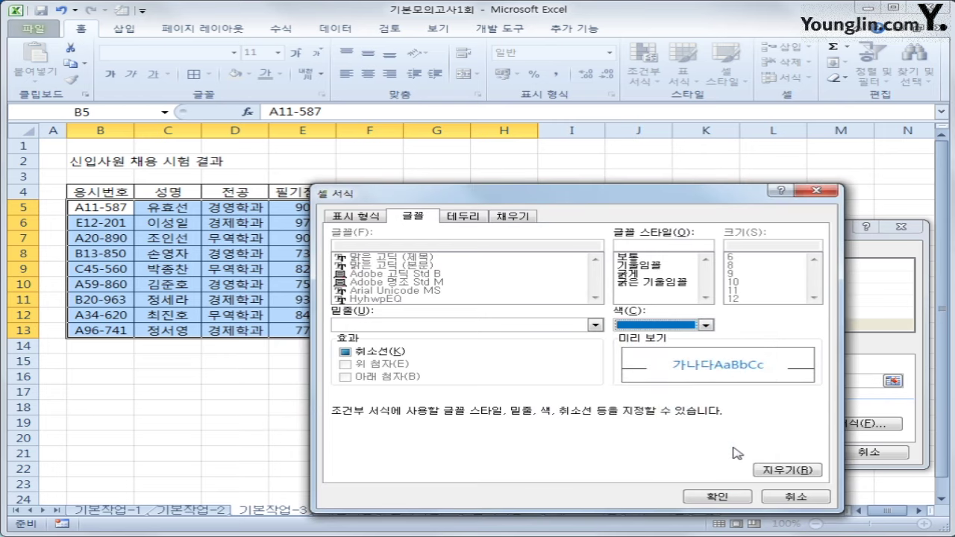
left_click(667, 283)
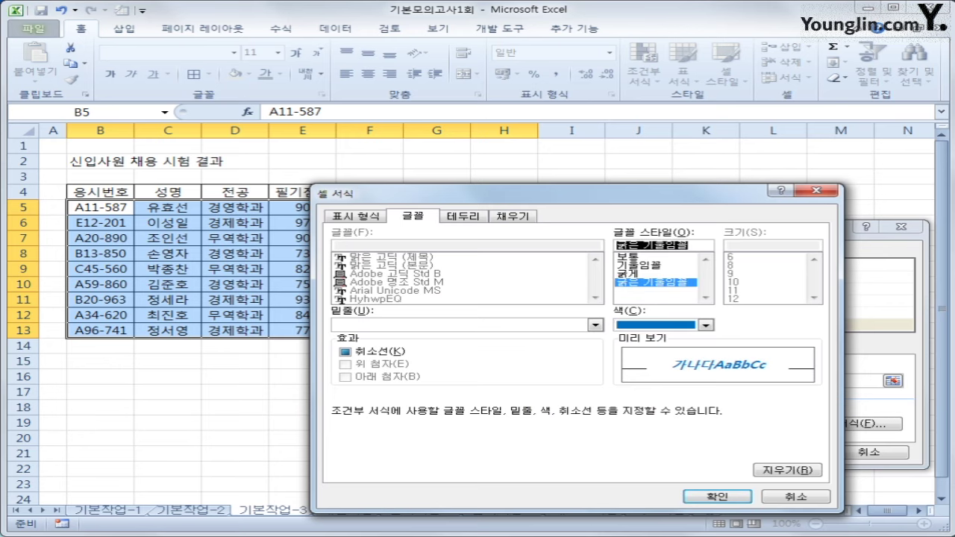
left_click(749, 498)
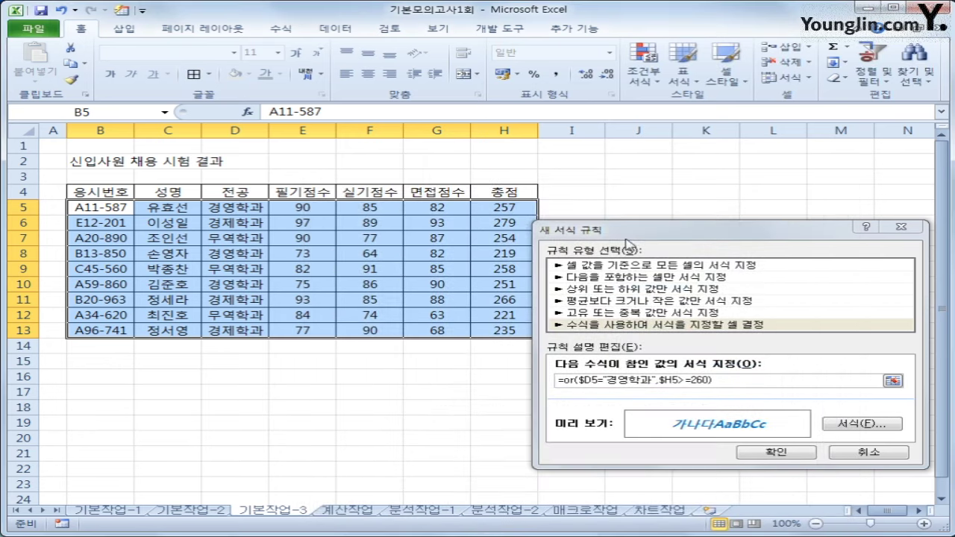
left_click(780, 452)
left_click(513, 333)
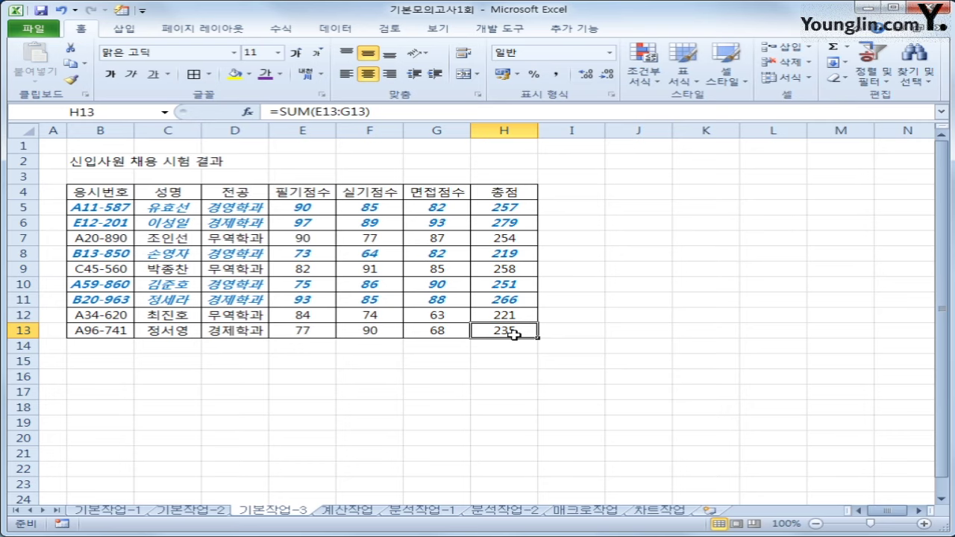
On the 계산작업 sheet, insert the CHOOSE lookup function in cell F3, the first 시상 cell of 표1
left_click(355, 511)
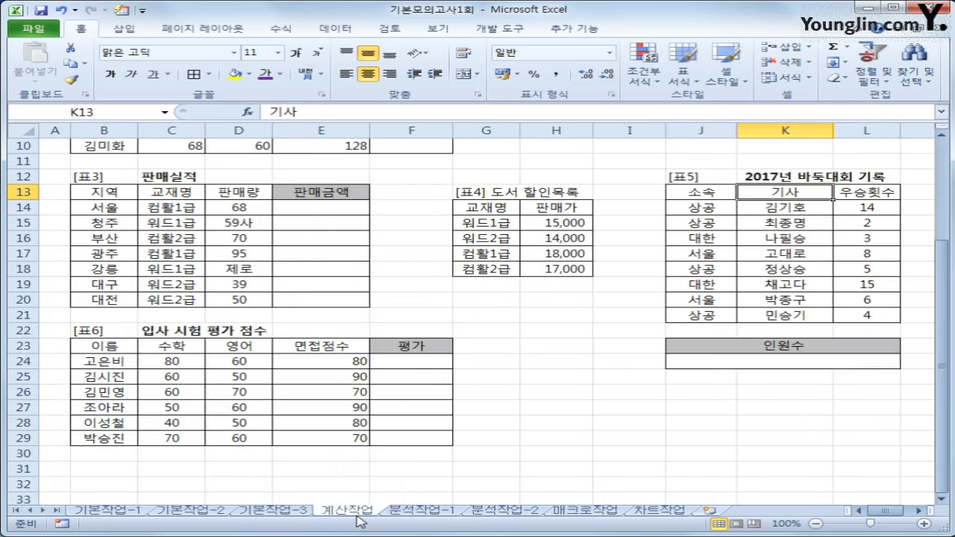
scroll(334, 503, "up", 3)
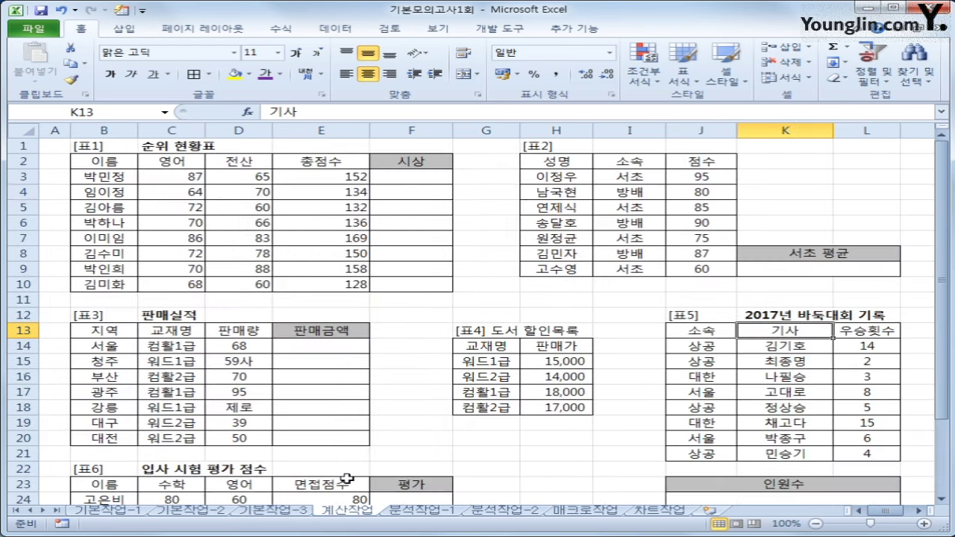
left_click(385, 176)
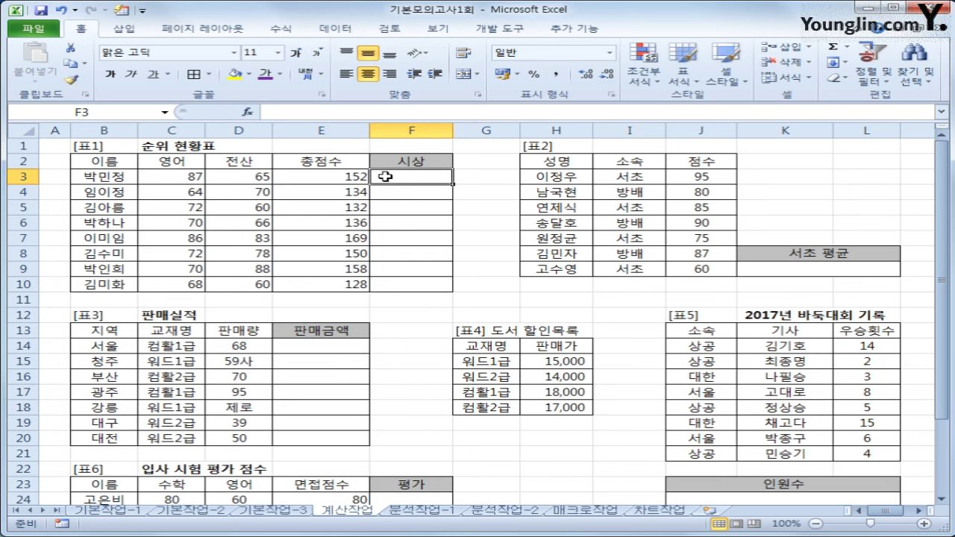
left_click(317, 180)
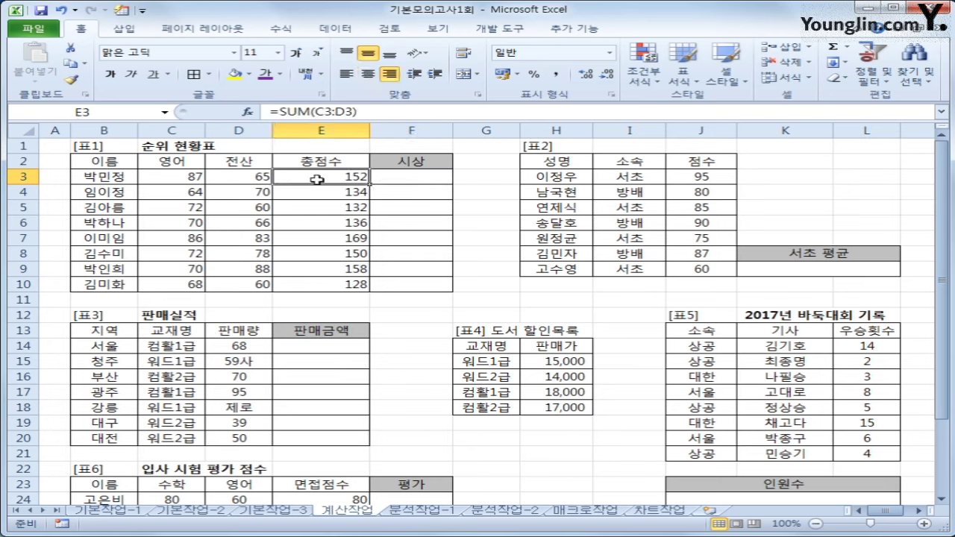
left_click(401, 182)
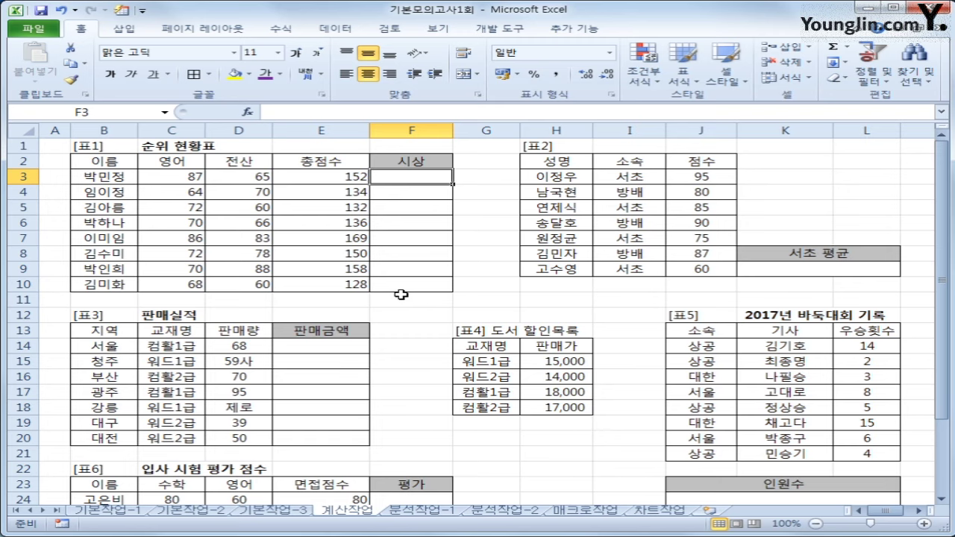
left_click(281, 28)
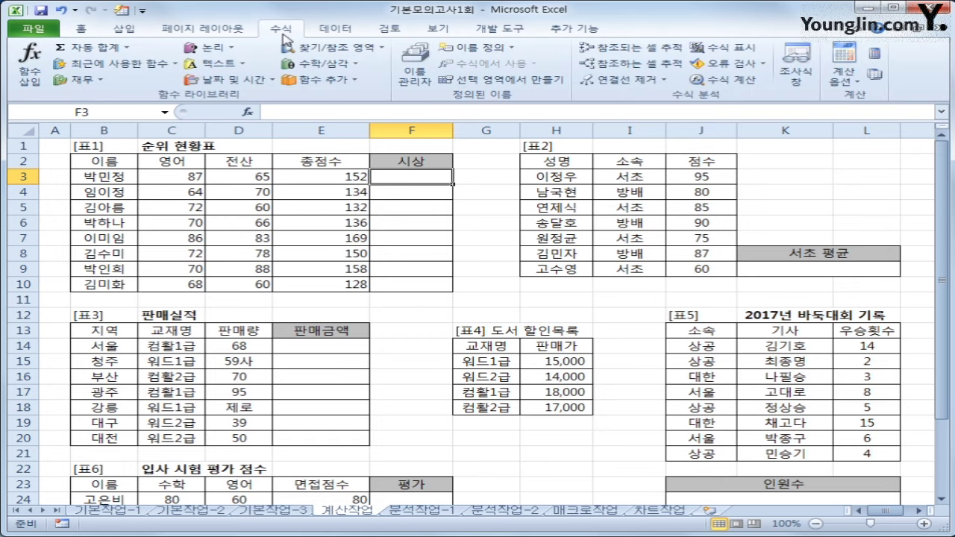
left_click(321, 48)
left_click(366, 99)
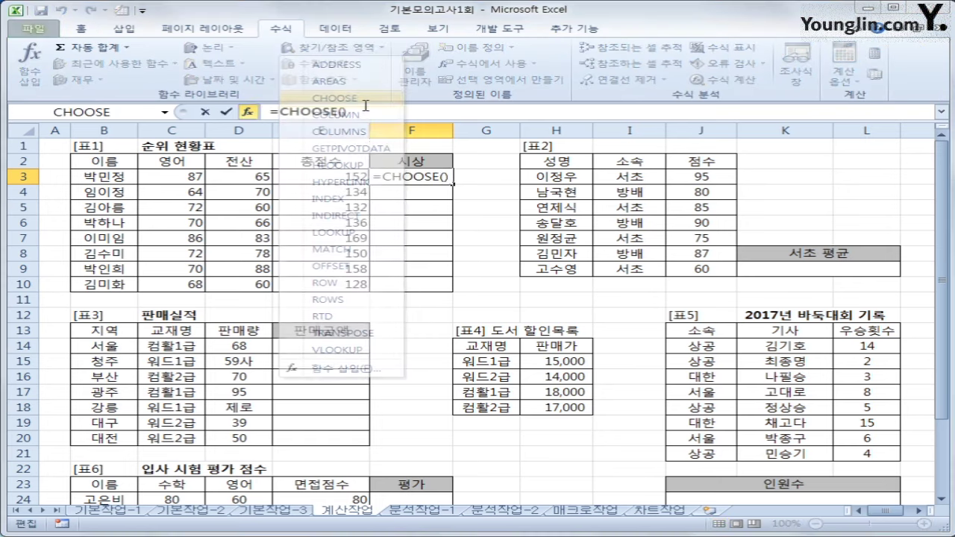
left_click_drag(576, 236, 315, 270)
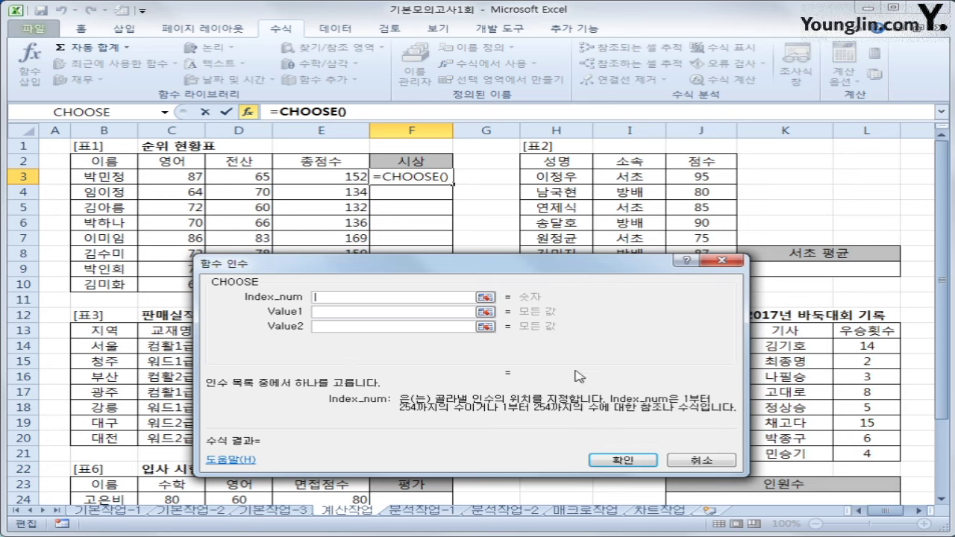
Set CHOOSE's Index_num argument to rank(E3,$E$3:$E$10), with the 총점수 range as an absolute reference
type("r")
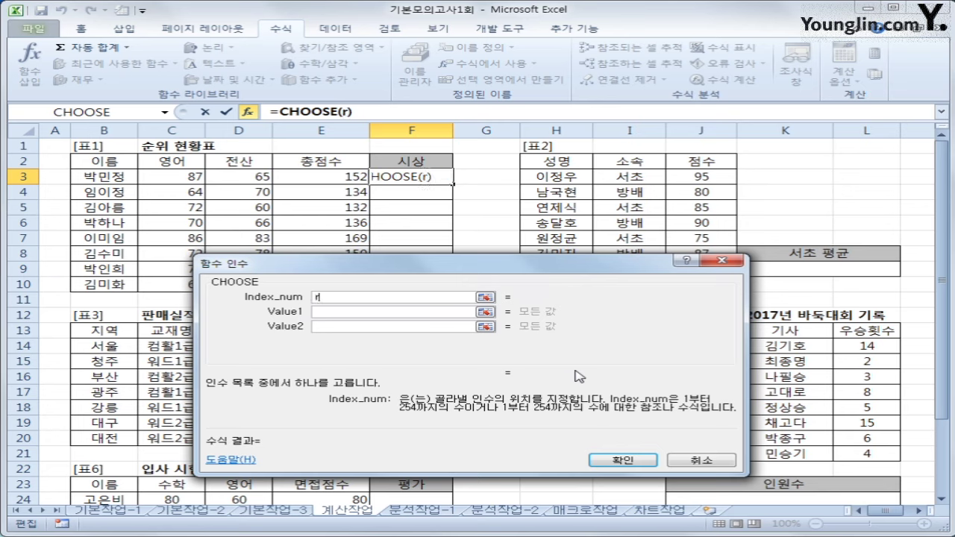
type("ank(")
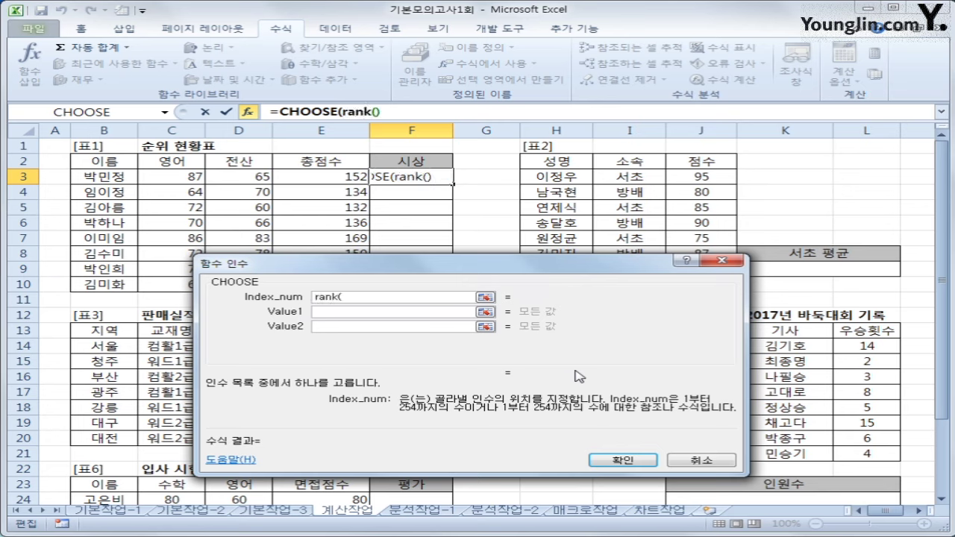
left_click(345, 178)
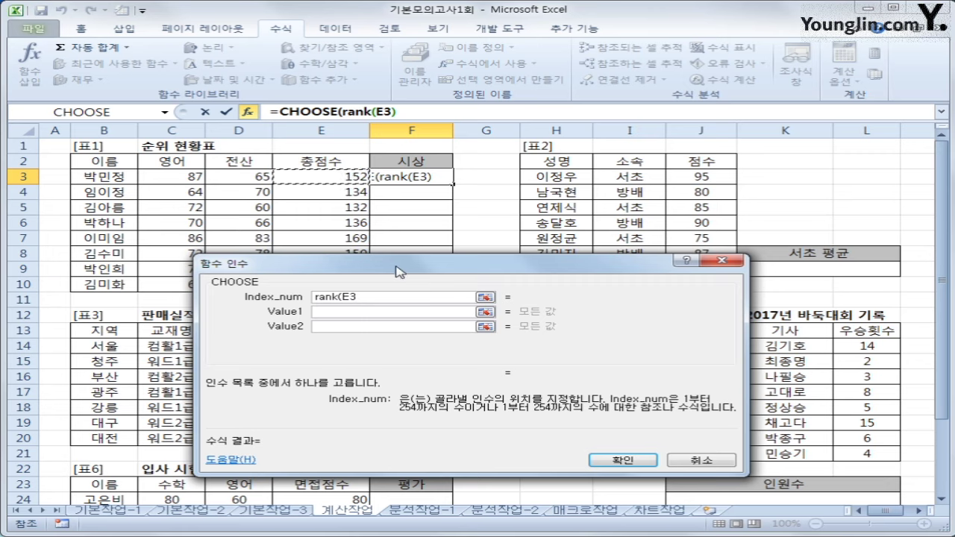
left_click_drag(405, 268, 424, 307)
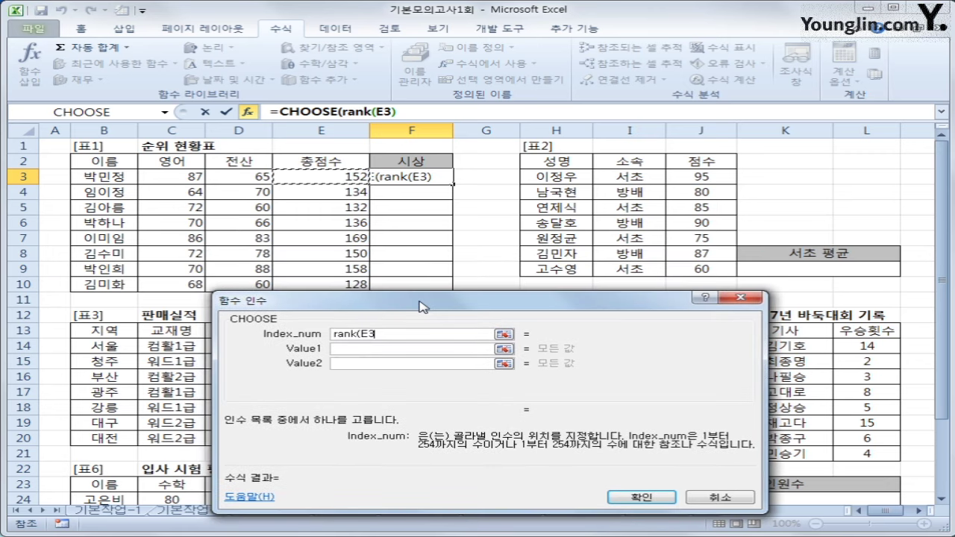
type(",")
left_click_drag(319, 176, 319, 283)
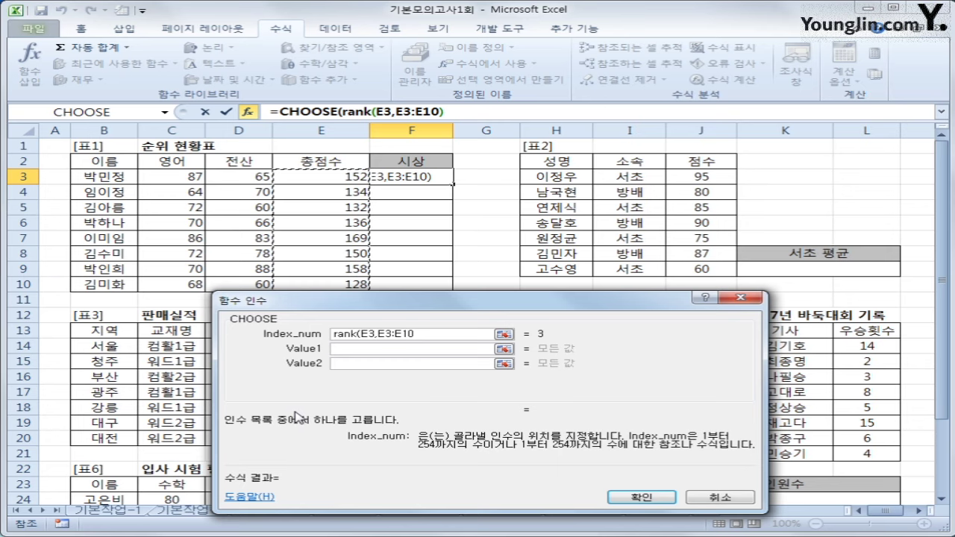
key("F4")
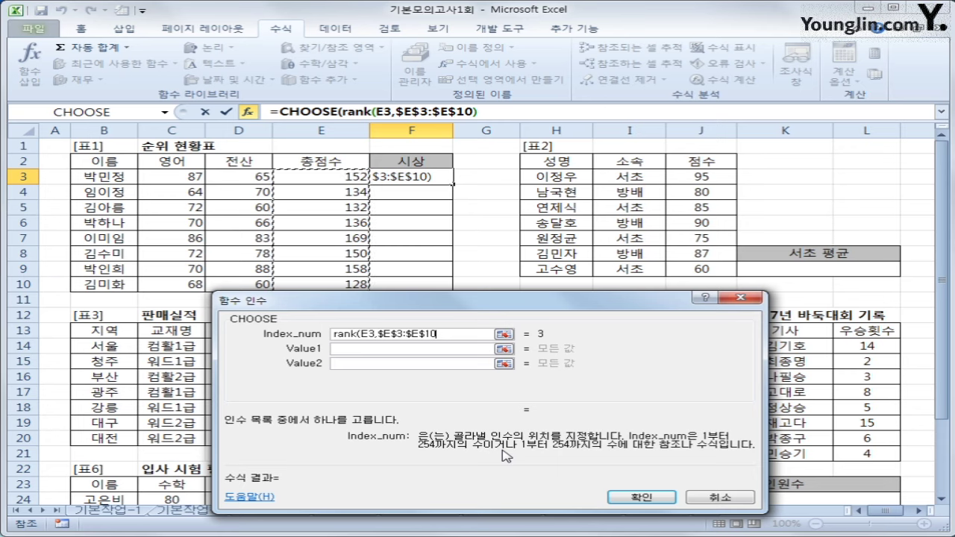
type(")")
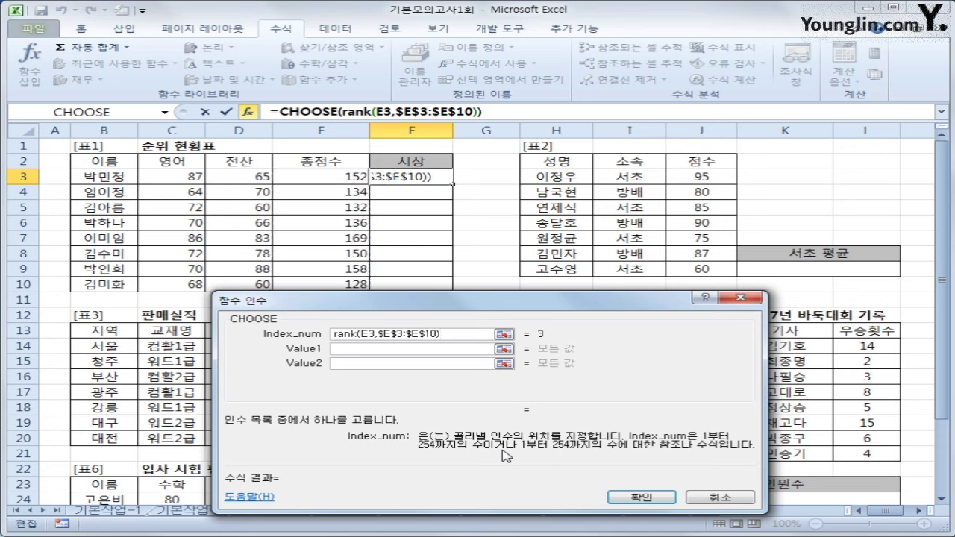
Enter 대상, 금상, 은상 and 동상 as CHOOSE's Value1 to Value4 arguments
left_click(415, 348)
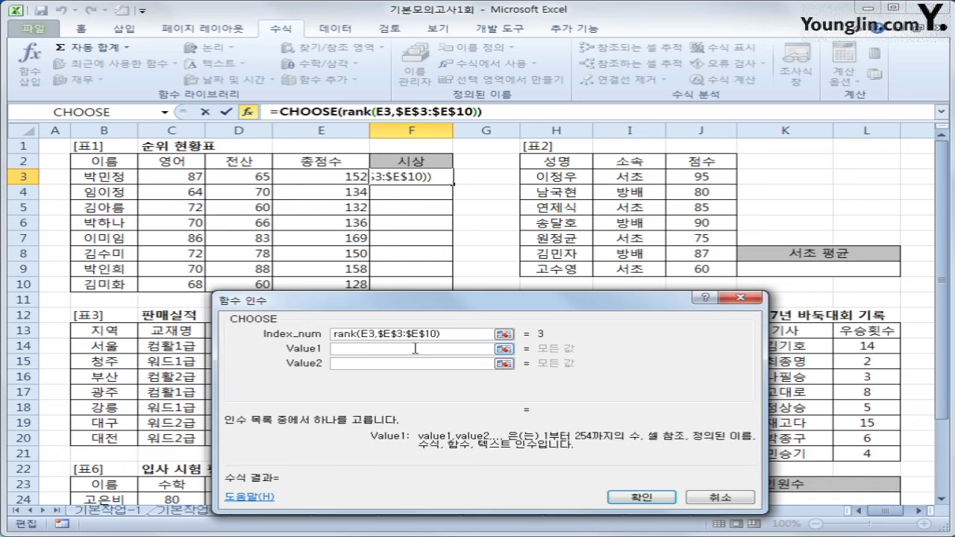
type("대")
key("BackSpace")
key("BackSpace")
type("ㄷ")
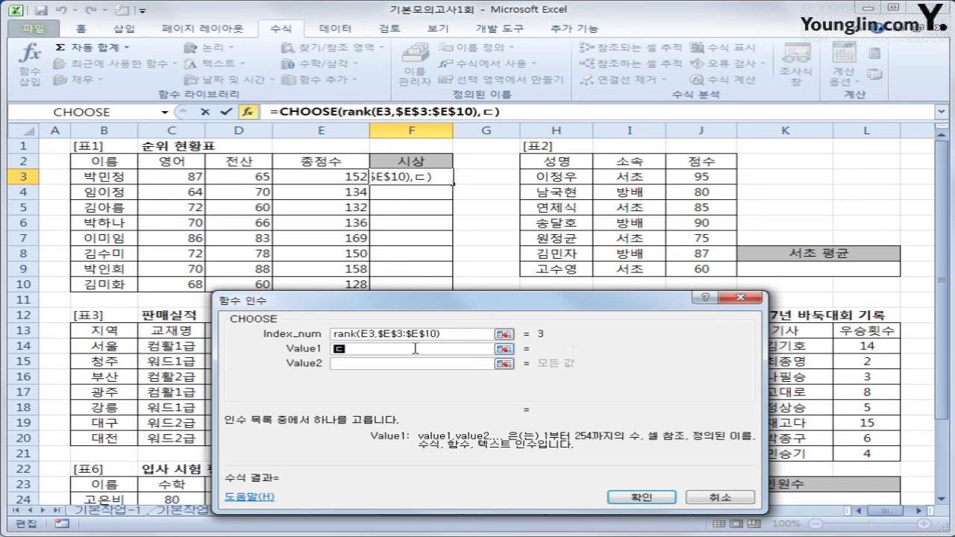
type("대상")
key("Tab")
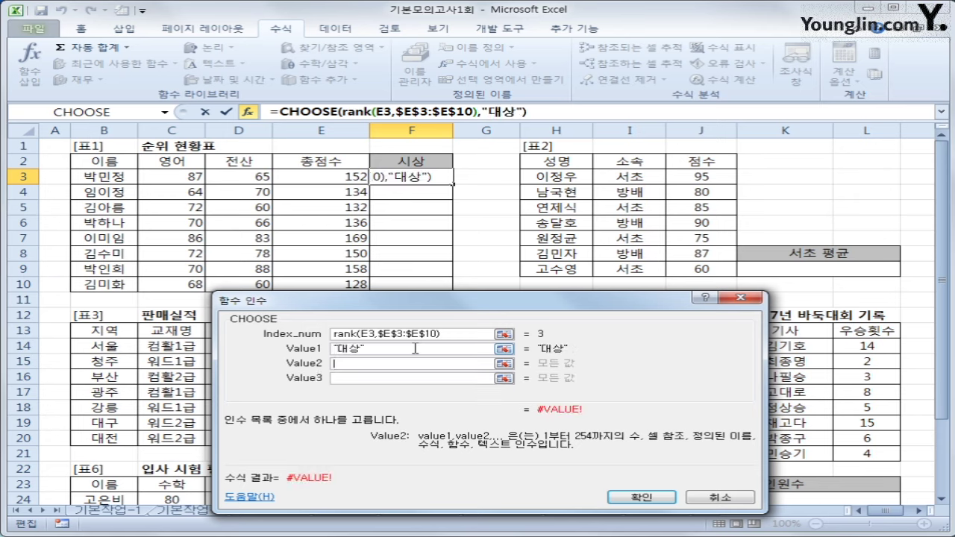
type("금상")
key("Tab")
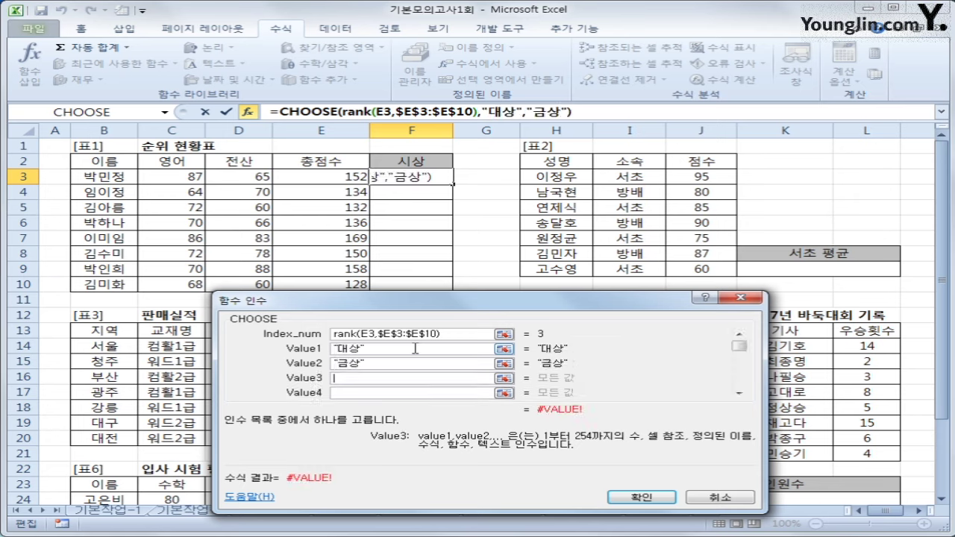
type("은상")
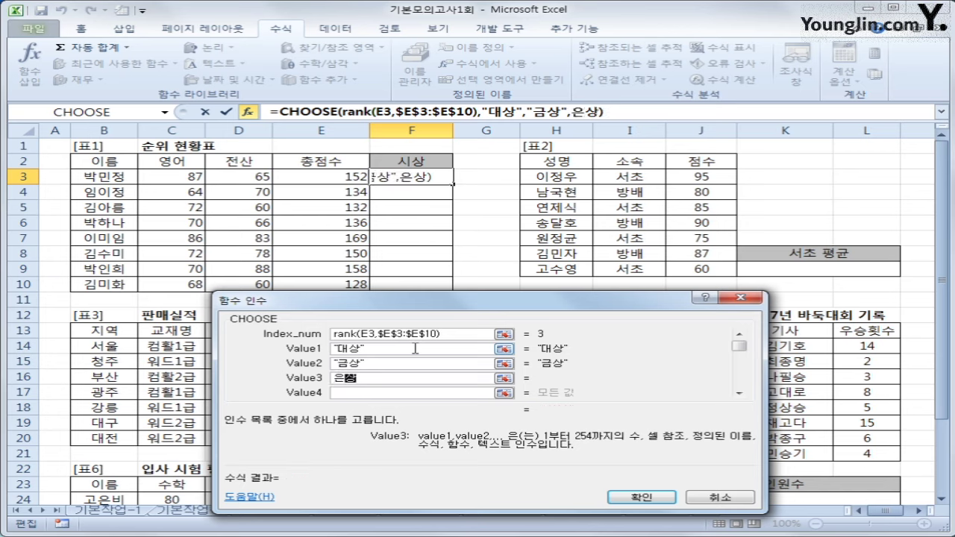
key("Tab")
type("동상")
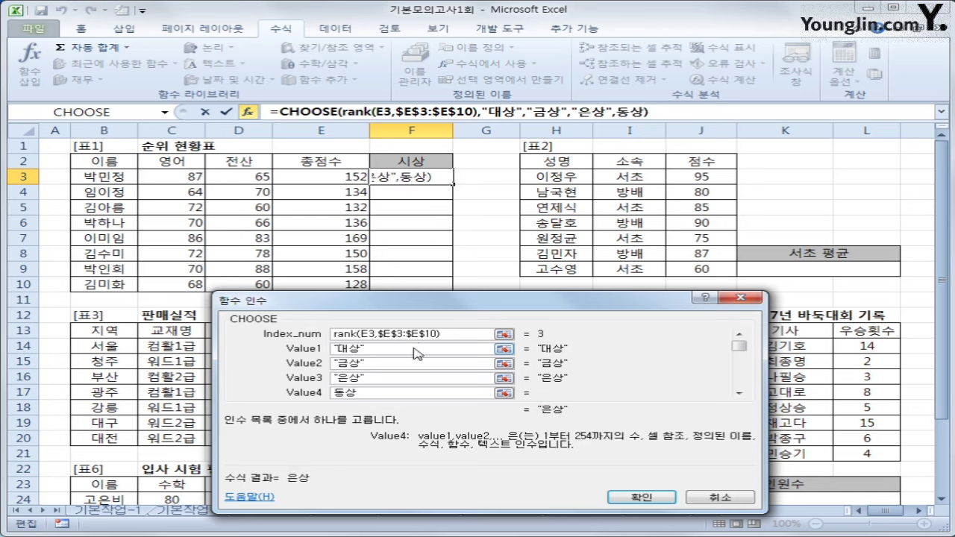
key("Tab")
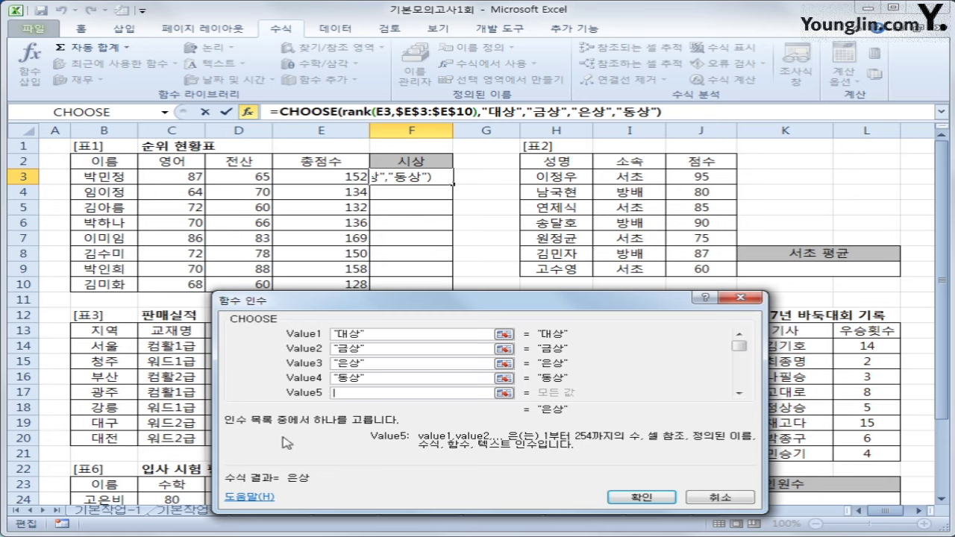
Enter empty strings ("") for CHOOSE's Value5 to Value8 arguments and complete the formula
type("\"\"")
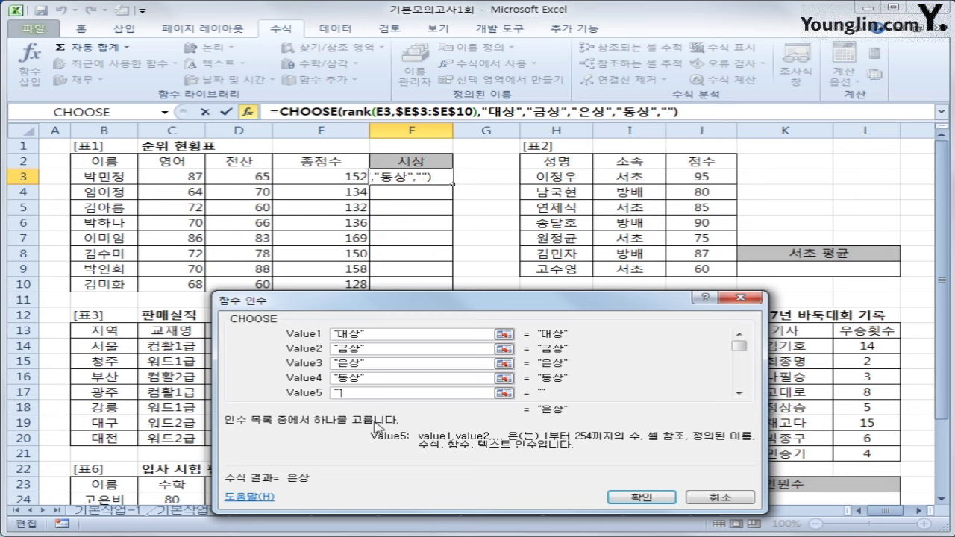
key("Tab")
type("\"\"")
key("Tab")
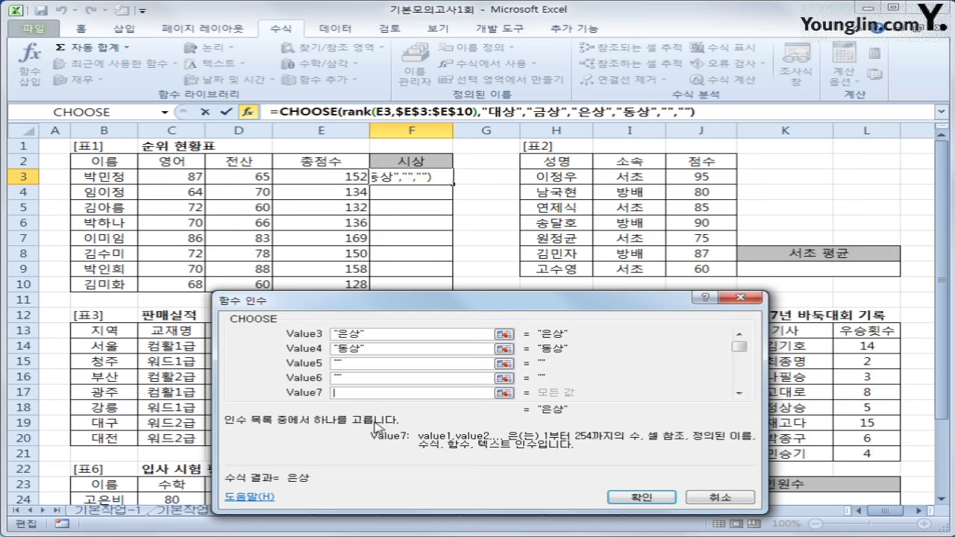
type("\"\"")
key("Tab")
type("\"\"")
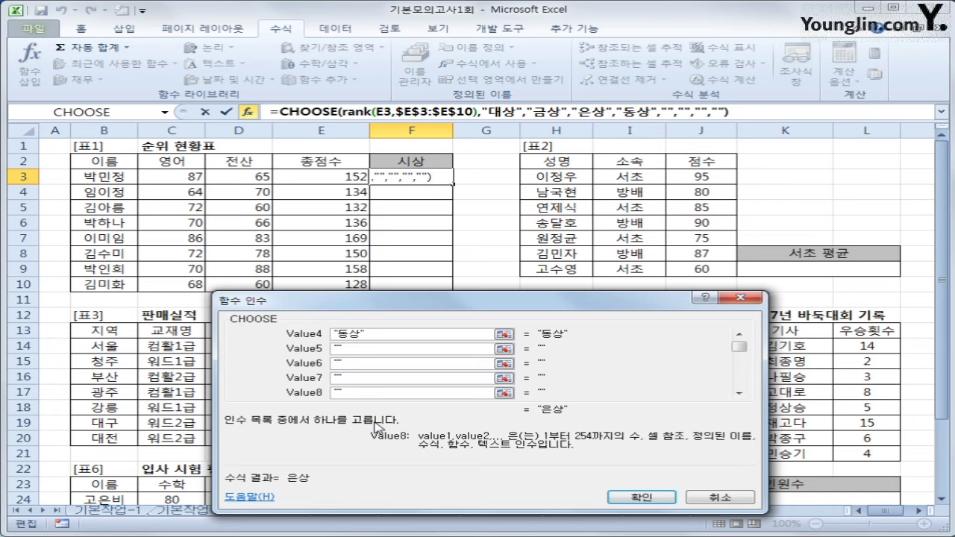
left_click(641, 496)
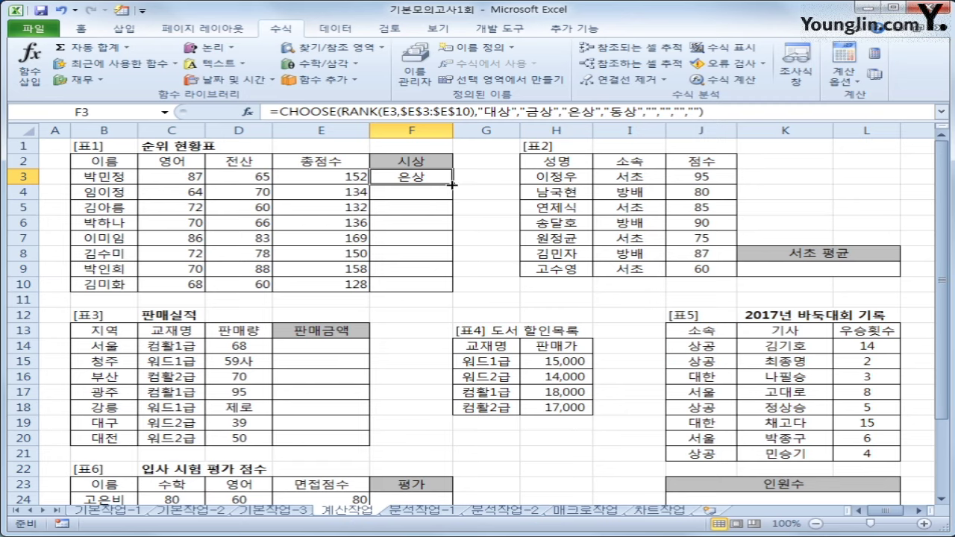
Fill the F3 formula down to F10 and check the awards in the 시상 column
left_click_drag(452, 184, 454, 297)
left_click(426, 226)
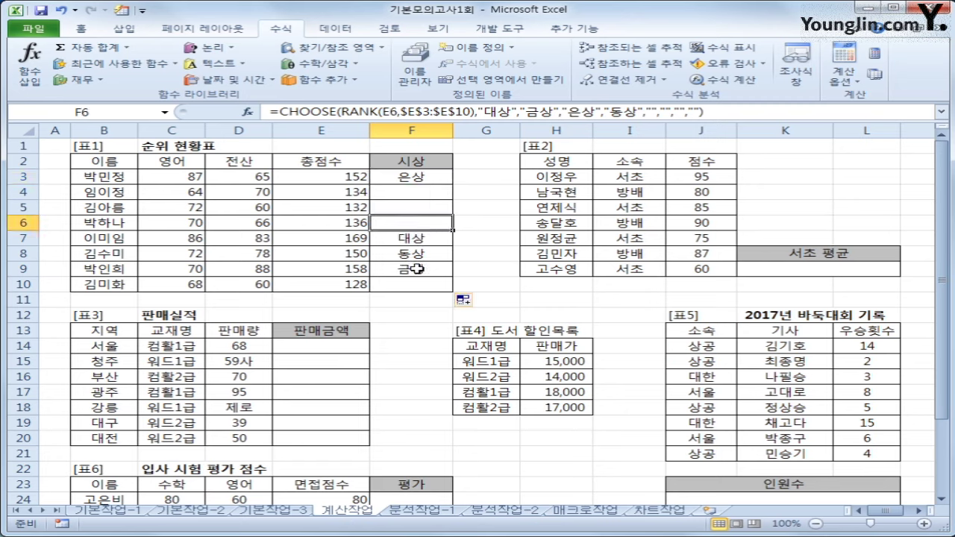
left_click(429, 240)
left_click(421, 269)
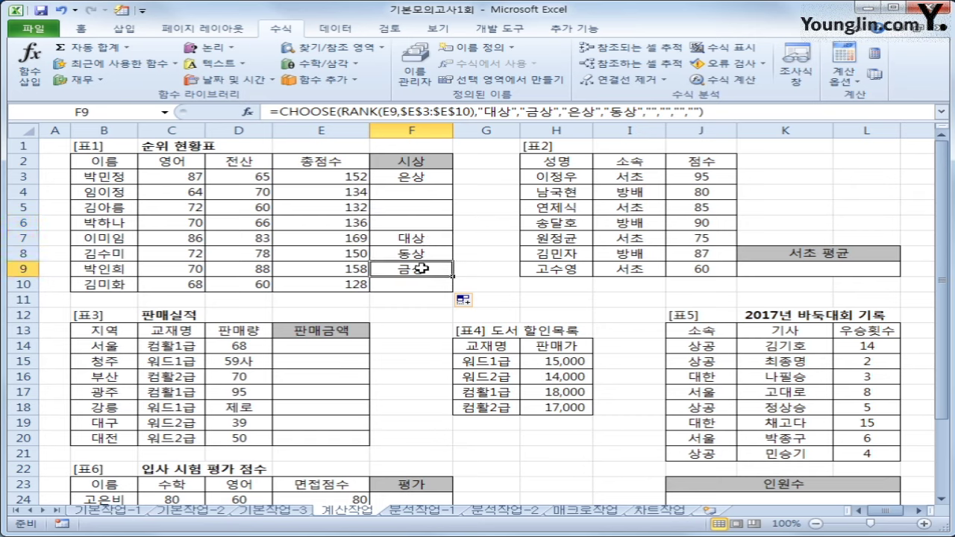
left_click(411, 179)
left_click(421, 255)
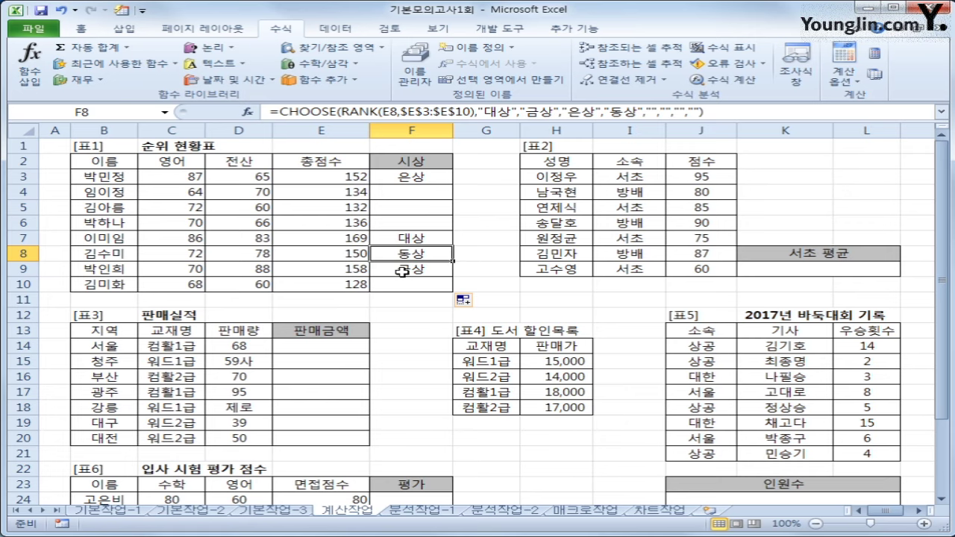
Examine the 소속 and 점수 ranges of 표2 that the 서초 평균 calculation needs
left_click(816, 271)
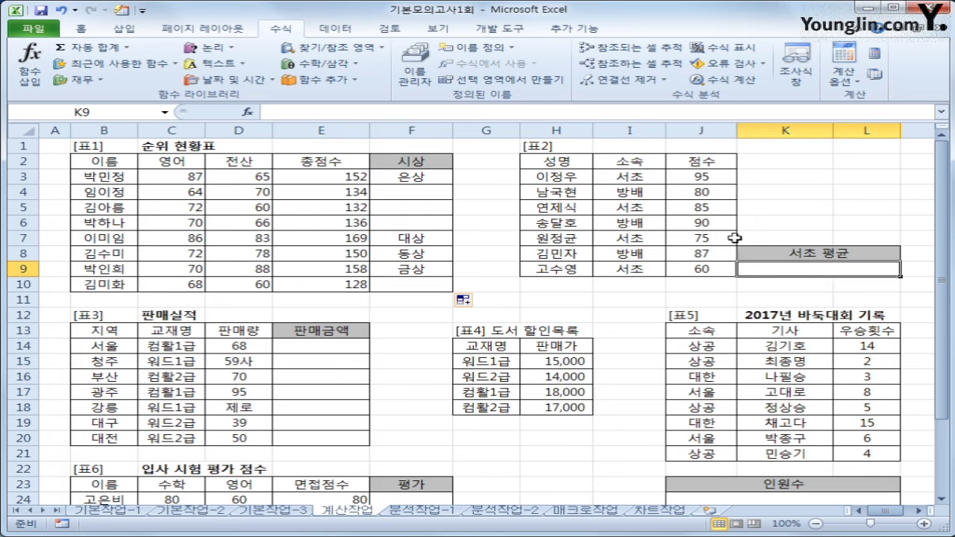
left_click(621, 165)
left_click_drag(629, 176, 627, 267)
left_click(772, 272)
left_click_drag(717, 179, 718, 269)
left_click(810, 271)
Start an AVERAGEIF formula in the 서초 평균 cell K9 with I3:I9 as the condition range
double_click(810, 271)
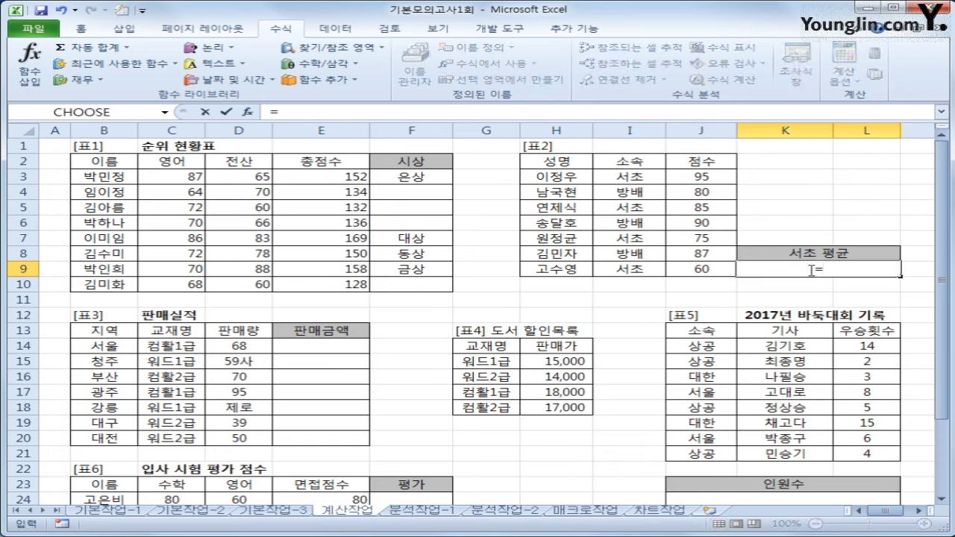
type("=av")
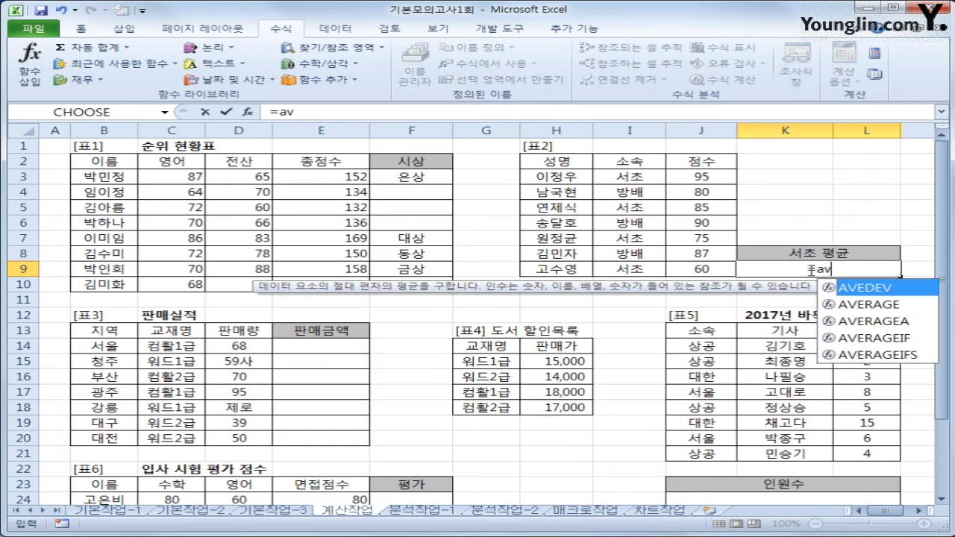
key("Down")
key("Down")
key("Down")
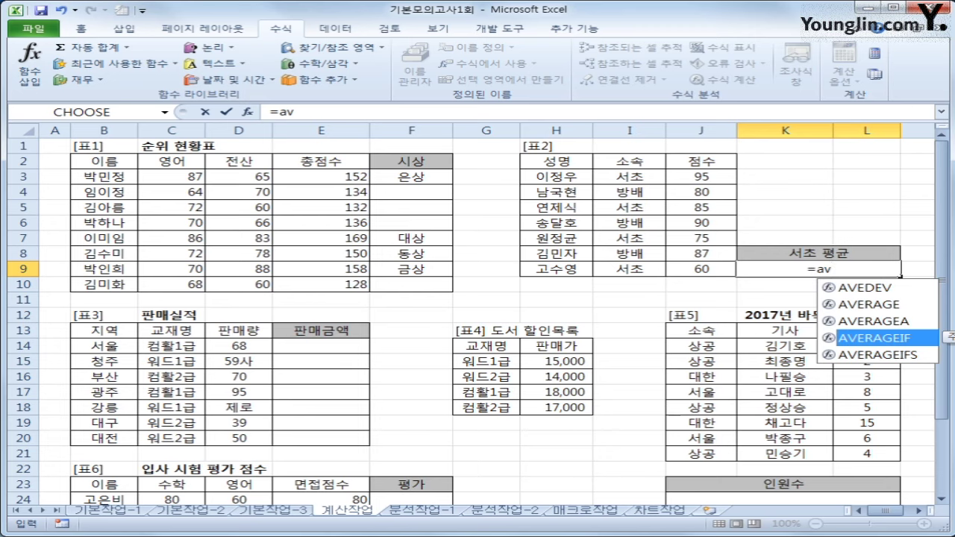
key("Tab")
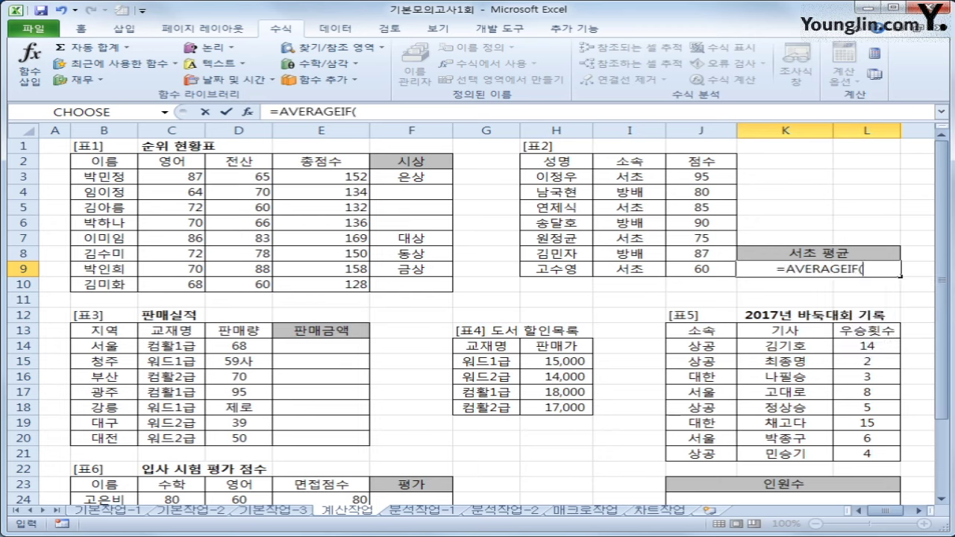
left_click(871, 271)
left_click_drag(634, 179, 635, 262)
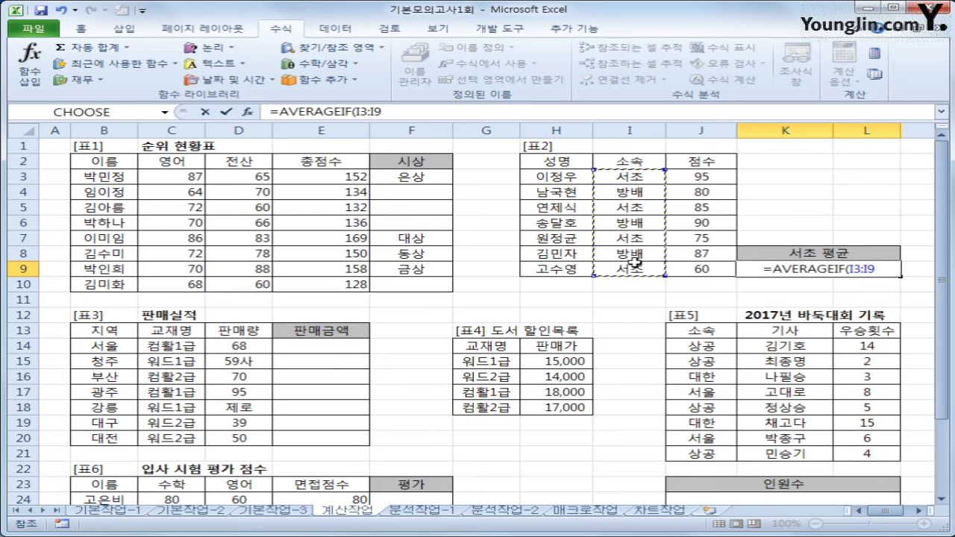
Complete the AVERAGEIF formula with the criterion "서초" and the average range J3:J9, and clear cell K9 again
type(",")
type("\"서초")
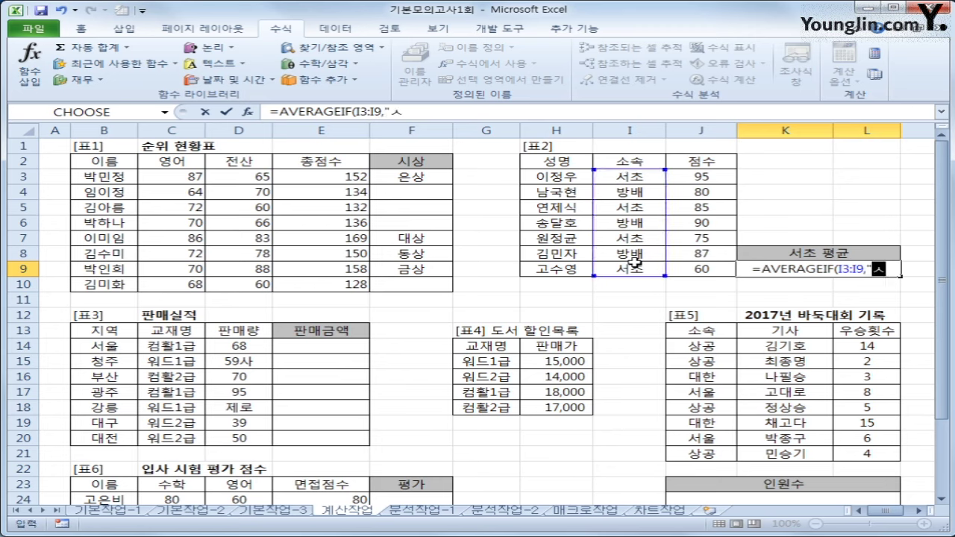
type("\",")
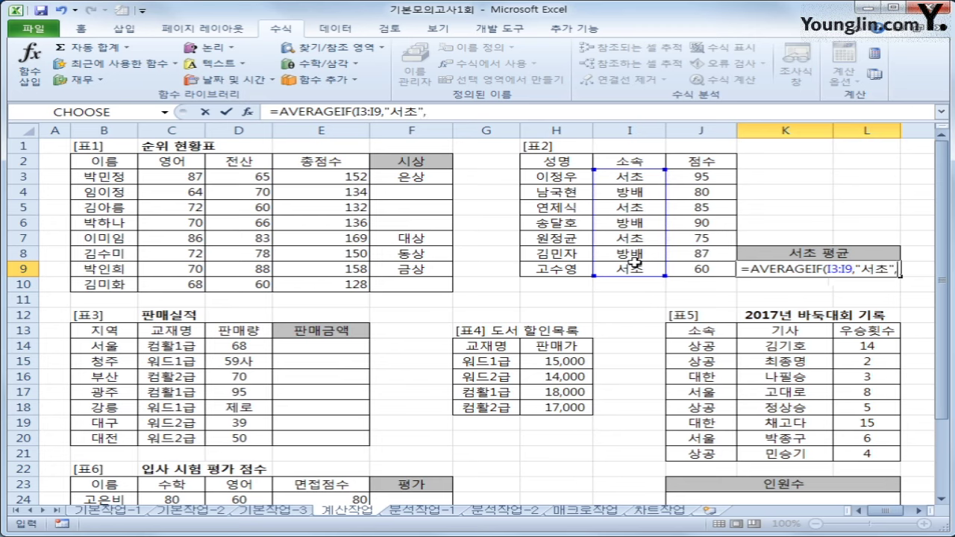
left_click_drag(697, 177, 698, 270)
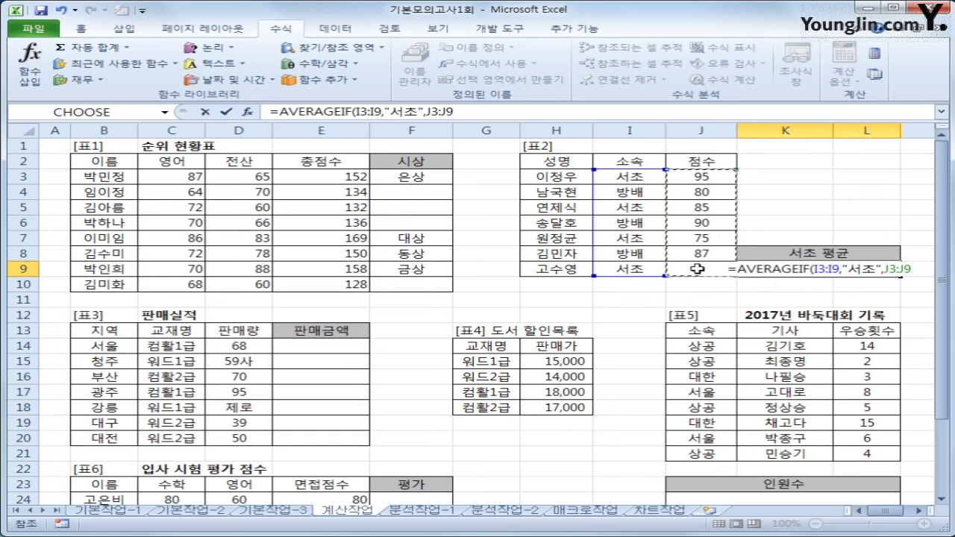
type(")")
key("Return")
key("Up")
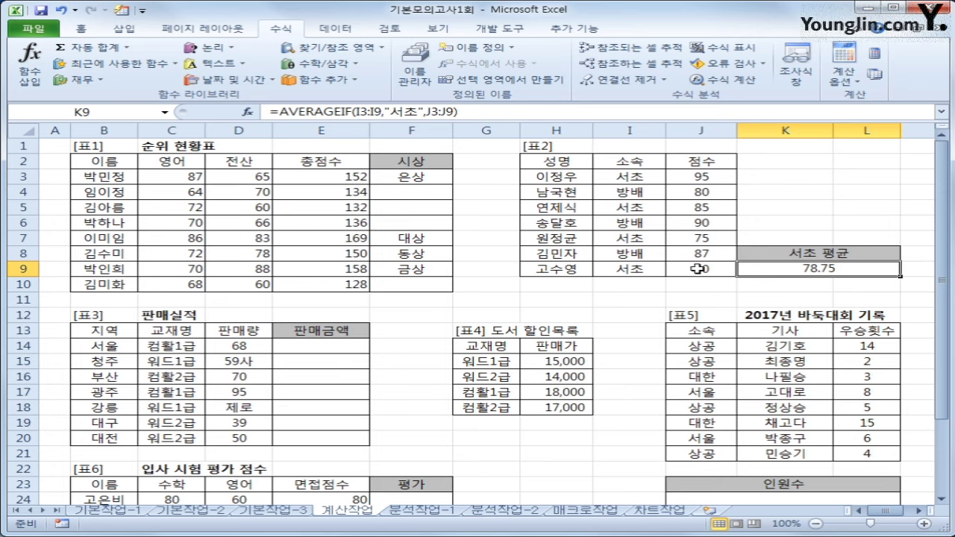
key("Delete")
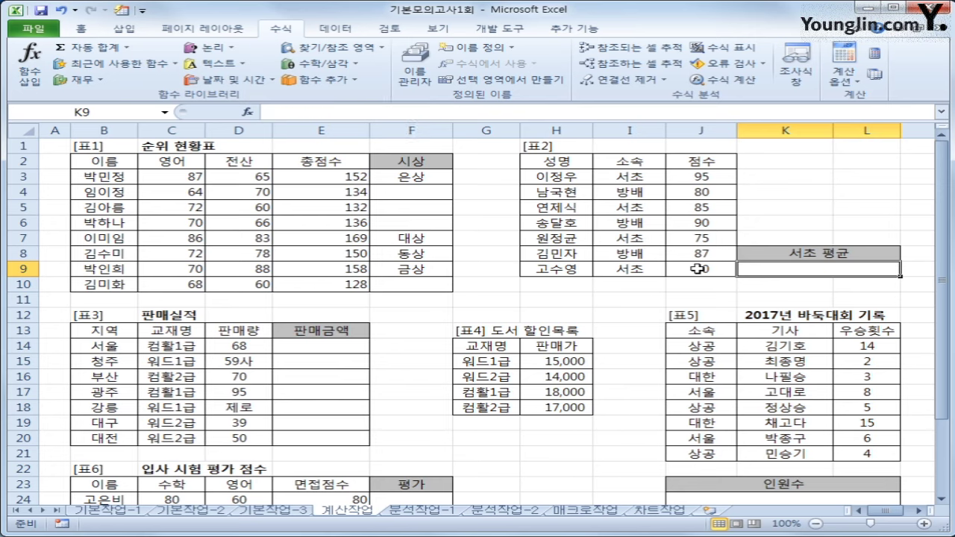
Insert the AVERAGEIF function in K9 with I3:I9 as its Range argument
left_click(336, 81)
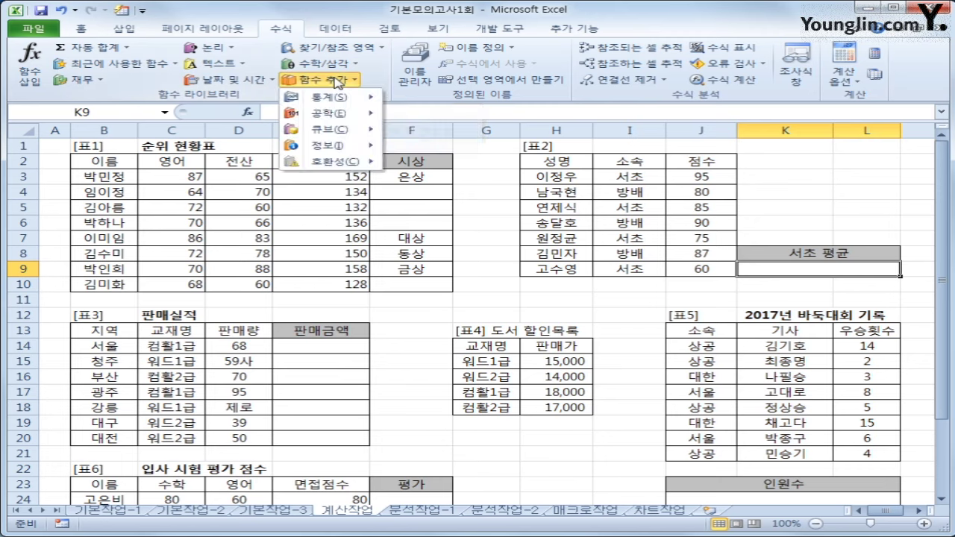
mouse_move(352, 102)
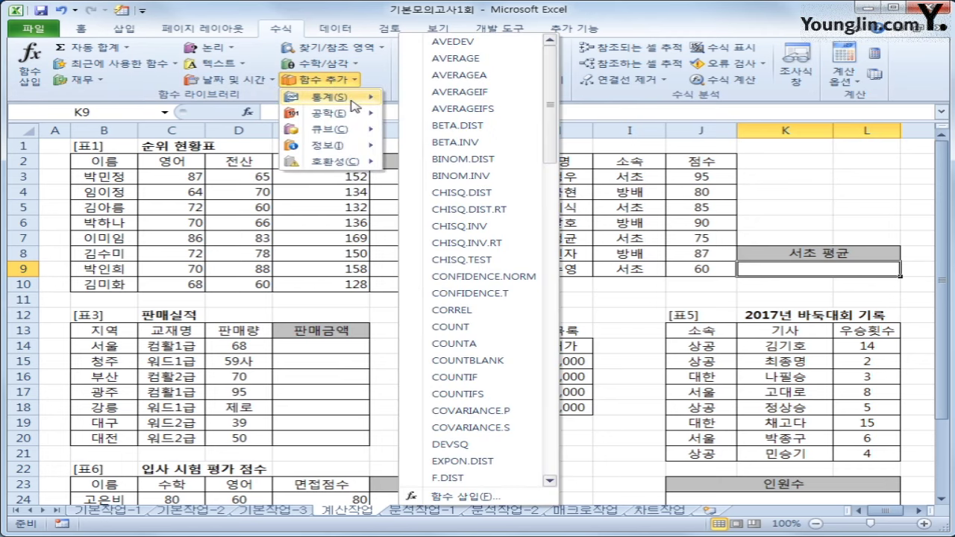
left_click(442, 92)
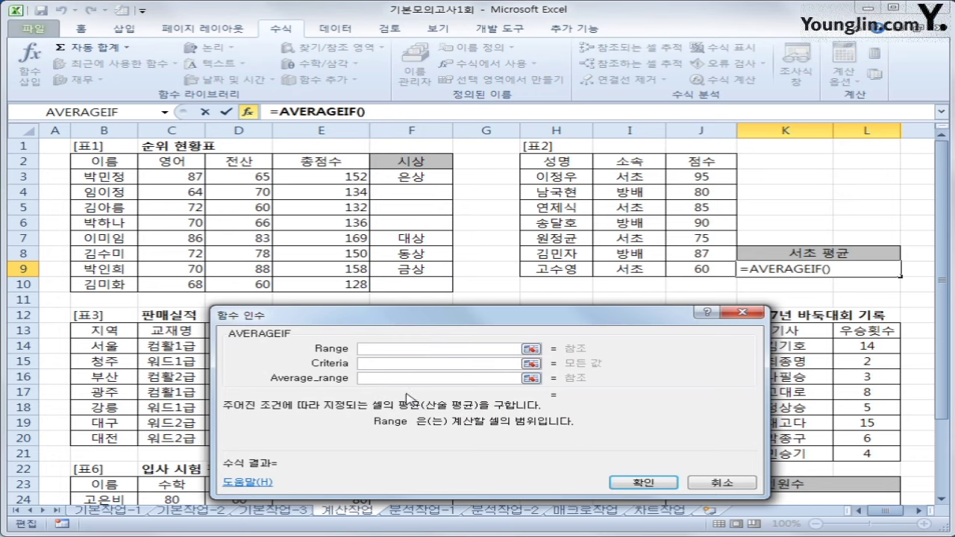
left_click_drag(616, 177, 625, 269)
Set AVERAGEIF's Criteria to 서초 and Average_range to J3:J9, and complete the formula
left_click(401, 364)
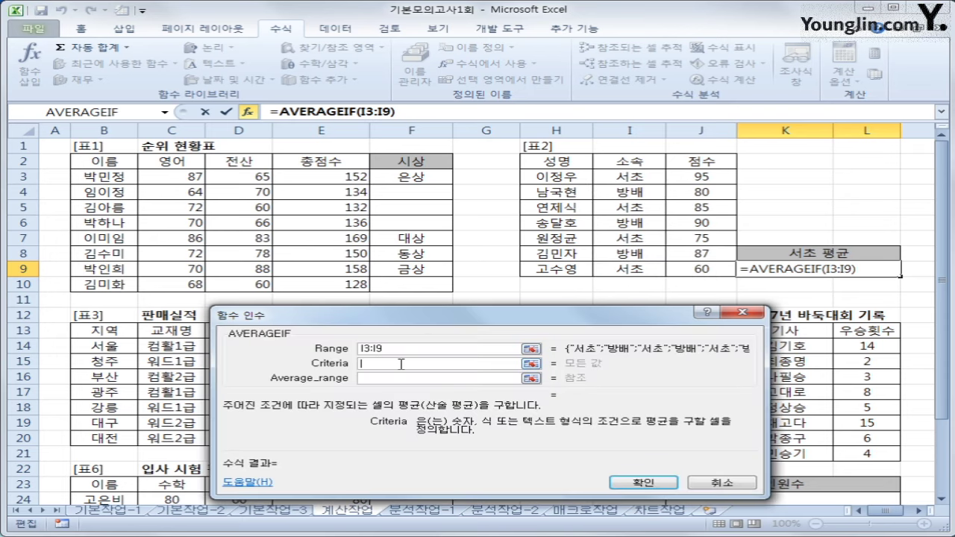
type("서초")
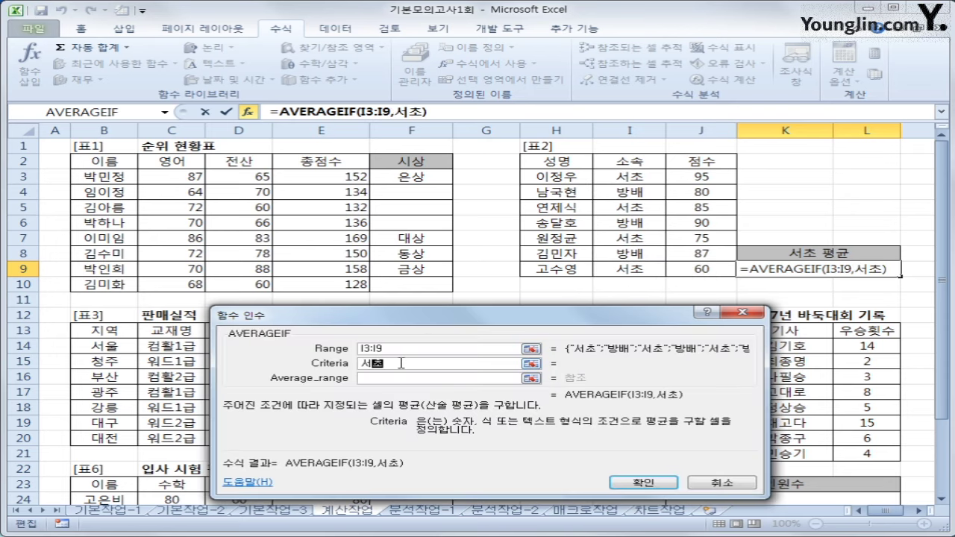
key("Tab")
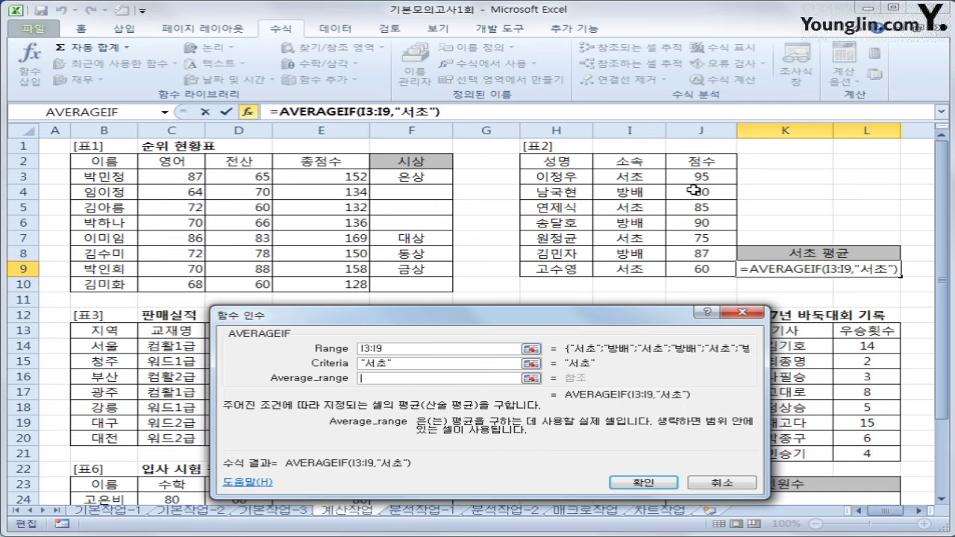
left_click_drag(695, 179, 704, 267)
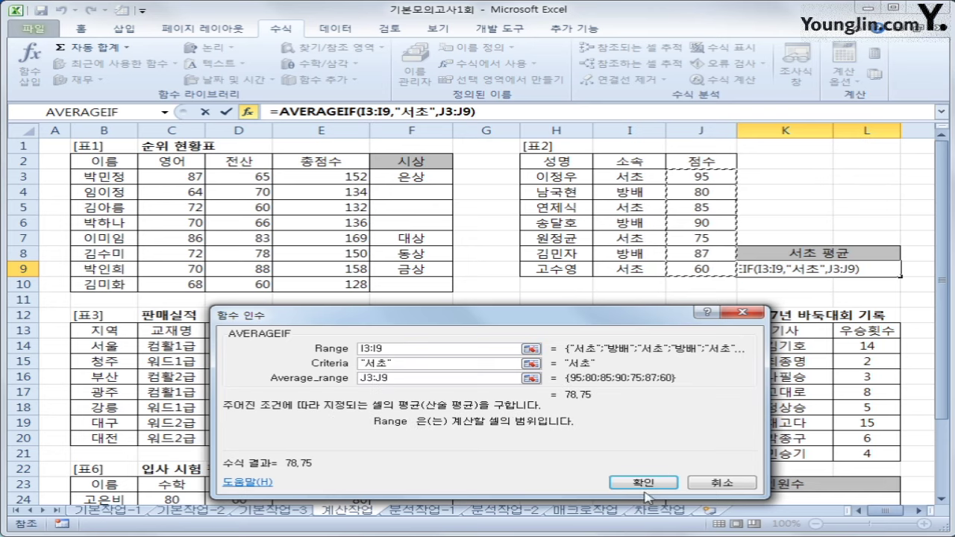
left_click(646, 481)
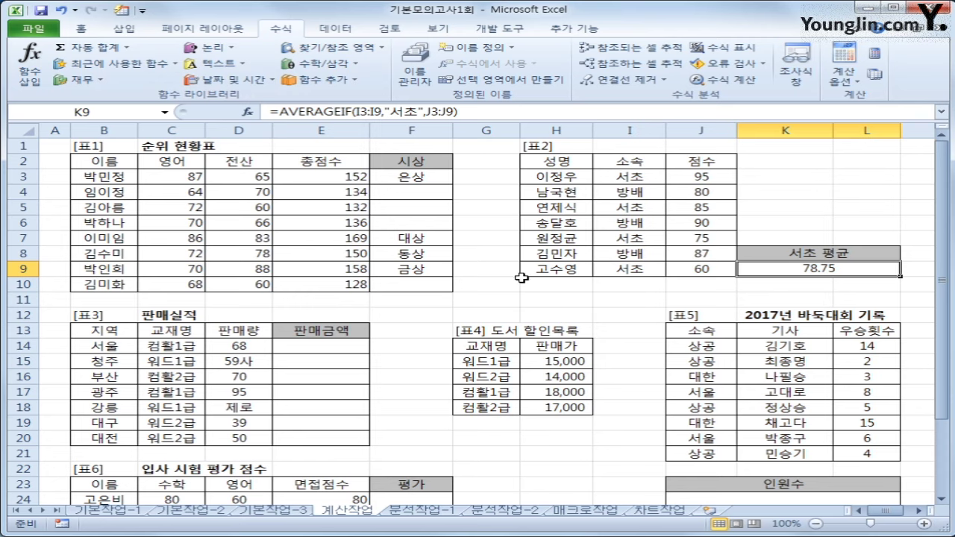
Examine how the 교재명 entries in 표3 match the 판매가 prices in the 표4 discount list
scroll(521, 277, "down", 2)
scroll(521, 277, "down", 2)
scroll(521, 276, "up", 1)
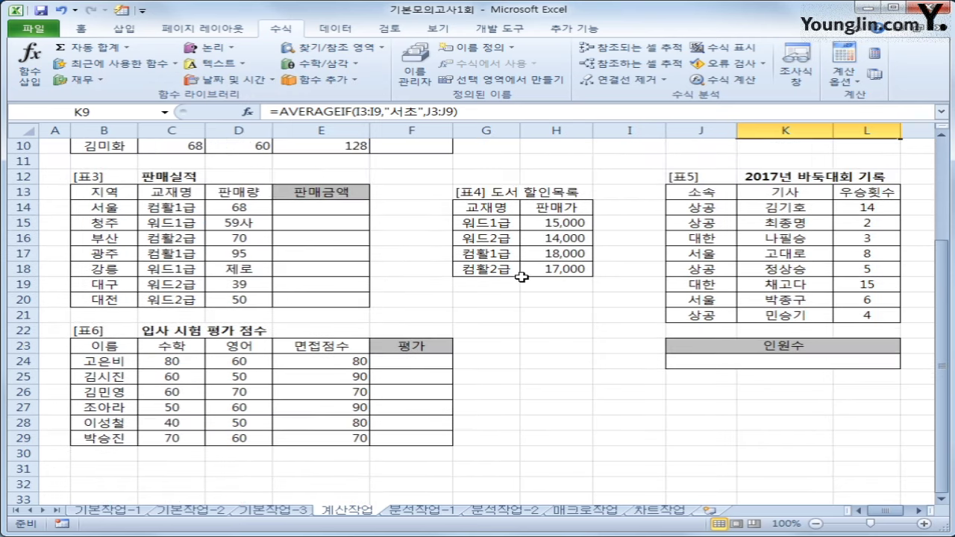
left_click(316, 208)
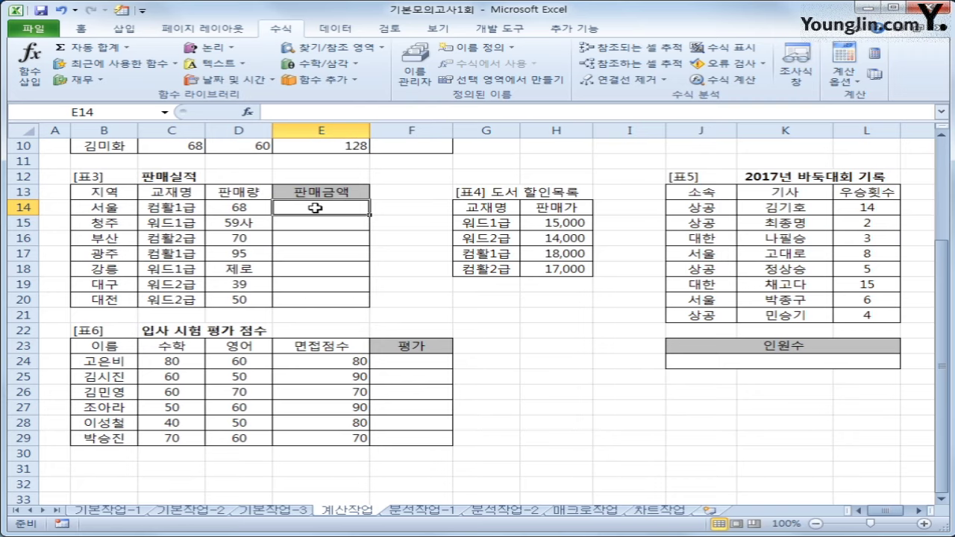
left_click_drag(518, 208, 560, 266)
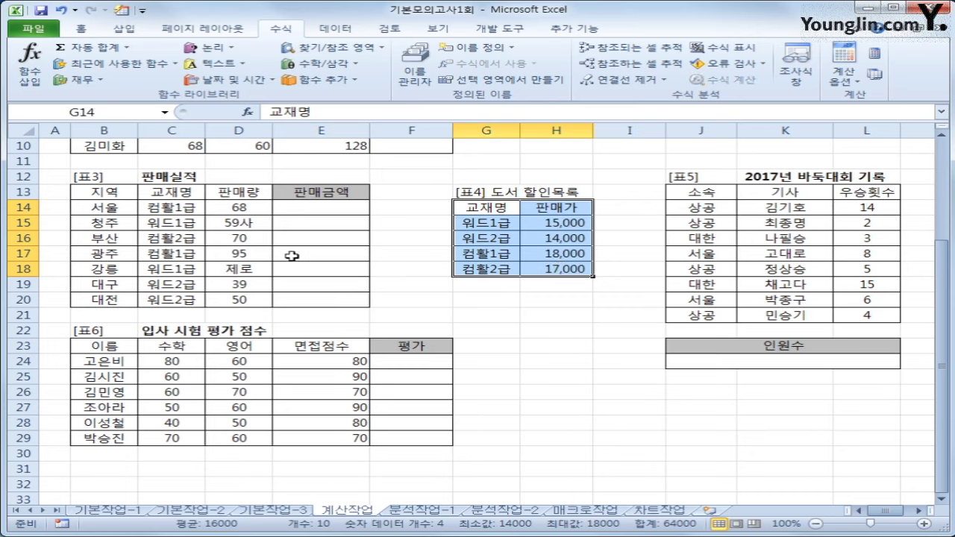
left_click(179, 207)
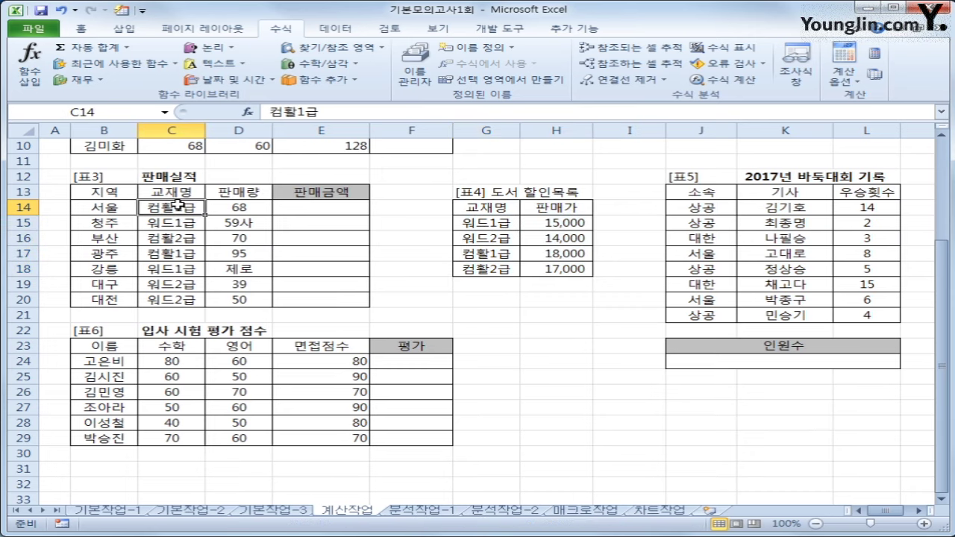
left_click(585, 252)
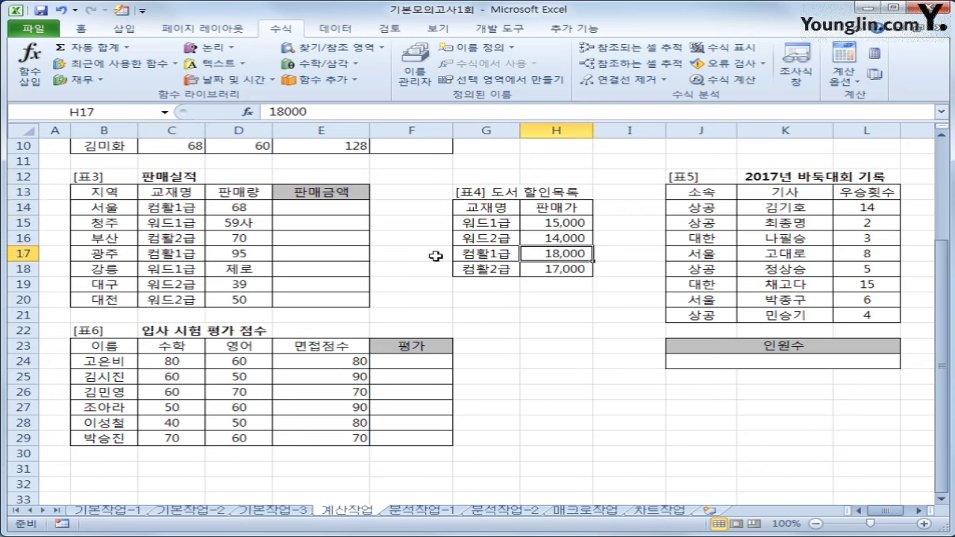
left_click(187, 221)
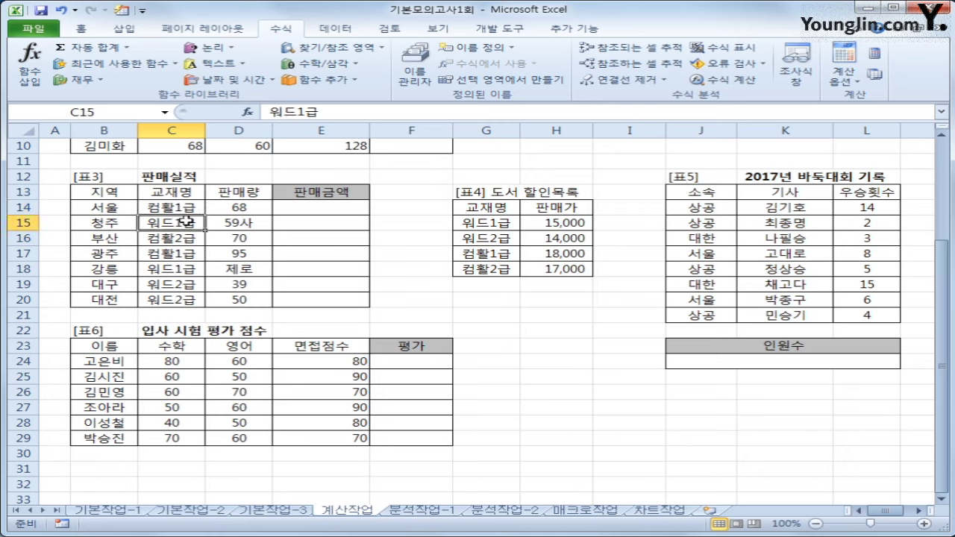
left_click(568, 224)
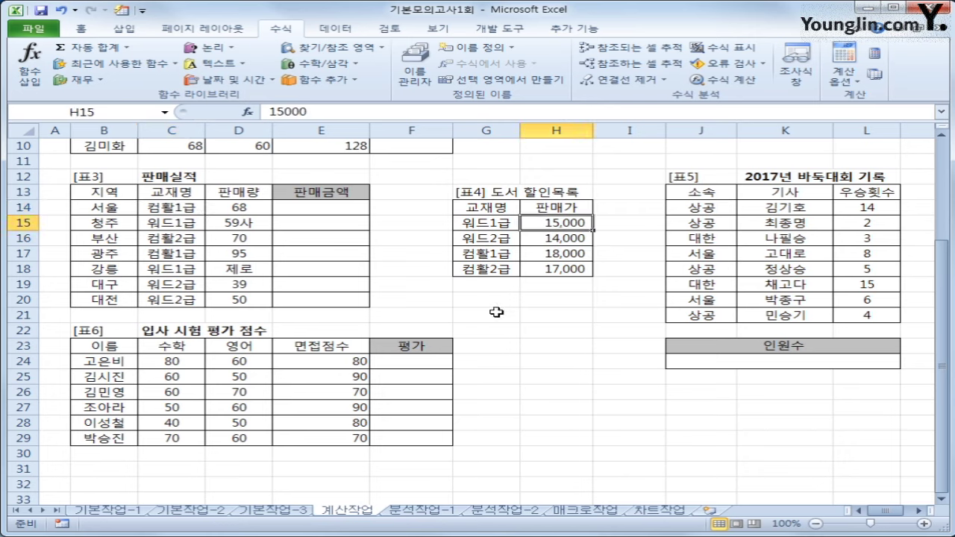
left_click_drag(501, 205, 521, 268)
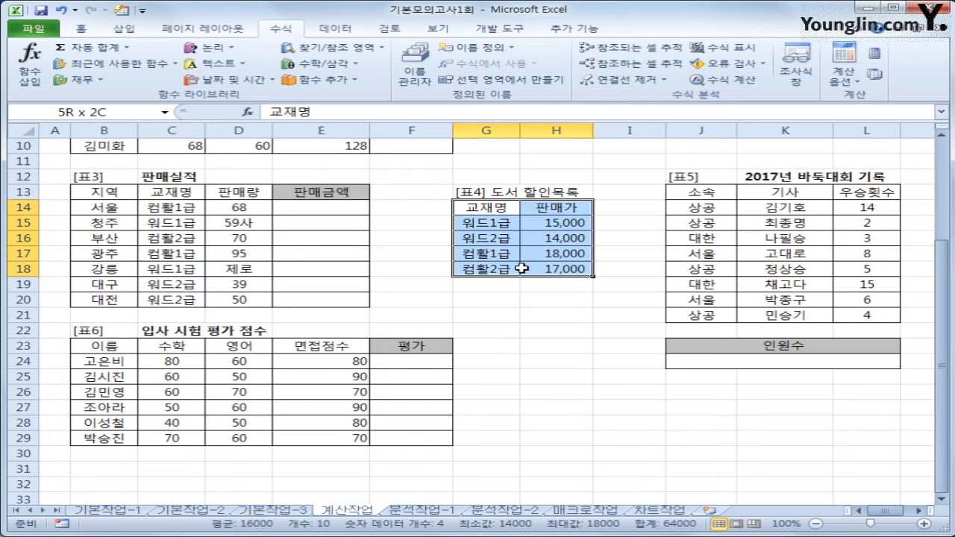
left_click_drag(520, 269, 521, 269)
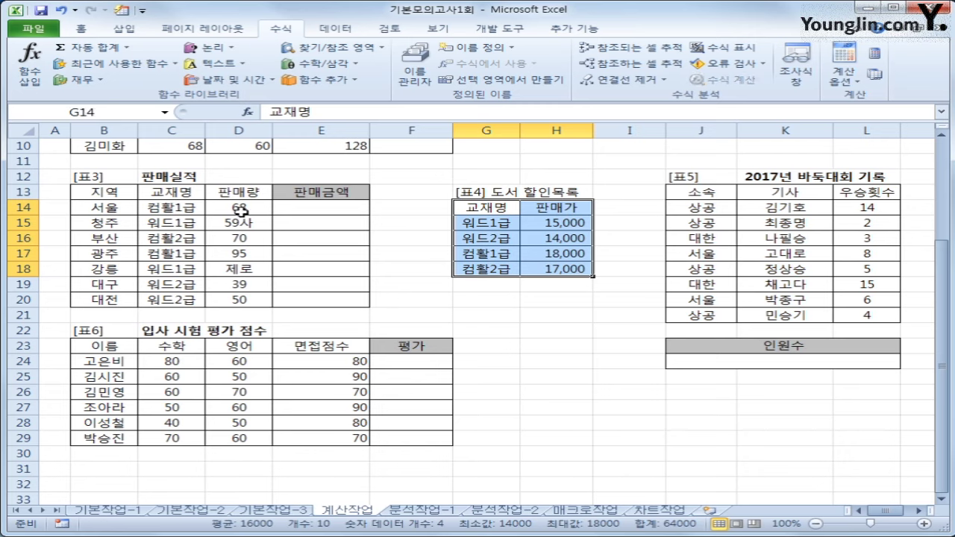
Insert the VLOOKUP function in the 판매금액 cell E14 with C14 as Lookup_value and G15:H18, without the headers, as Table_array
left_click(344, 212)
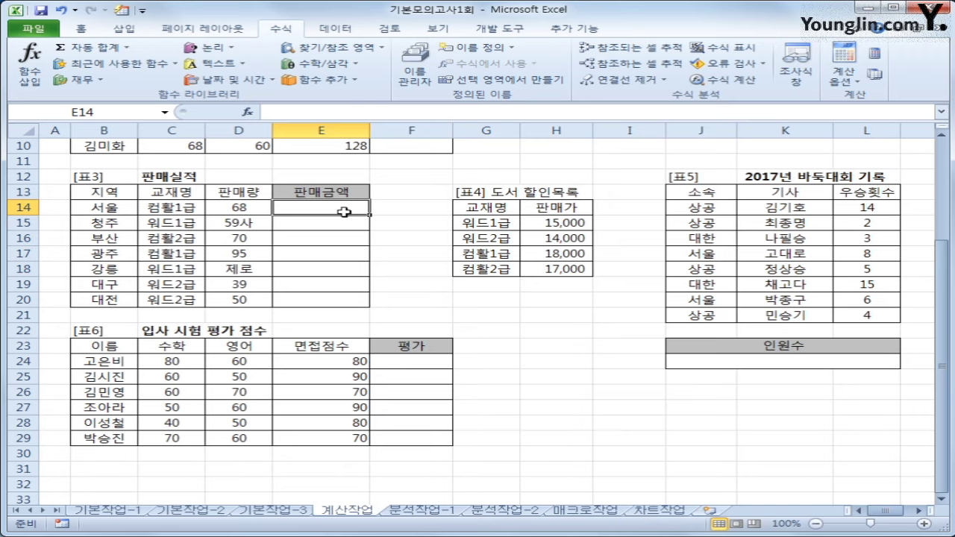
left_click(309, 50)
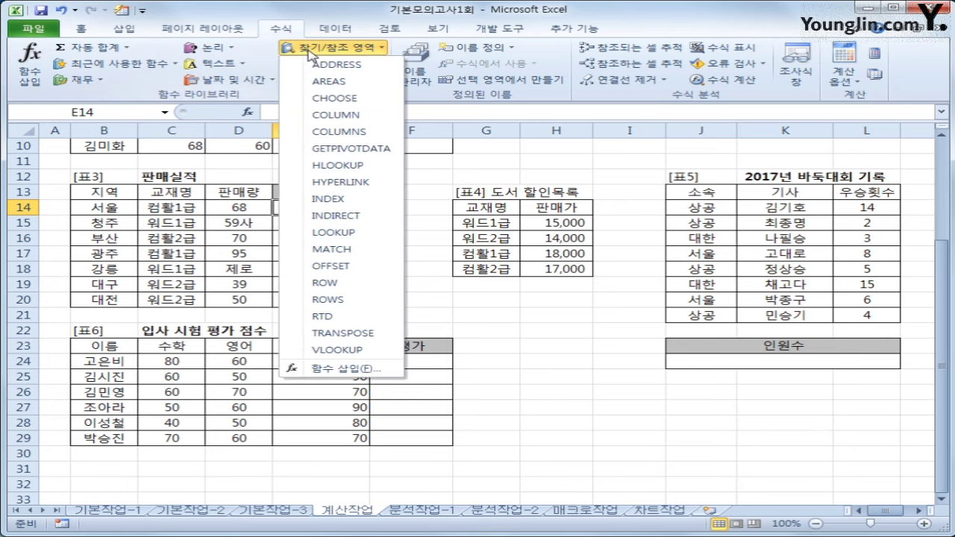
left_click(356, 349)
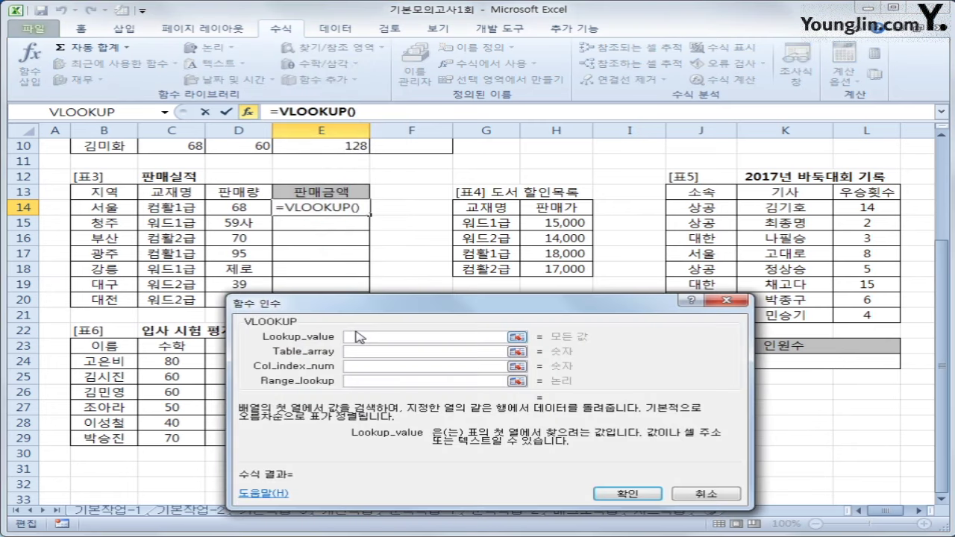
left_click(162, 211)
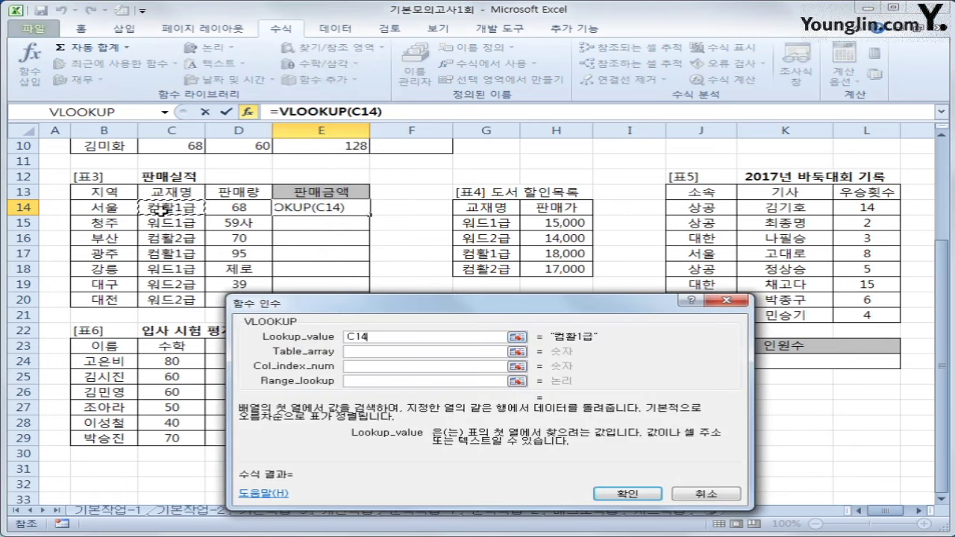
left_click(351, 351)
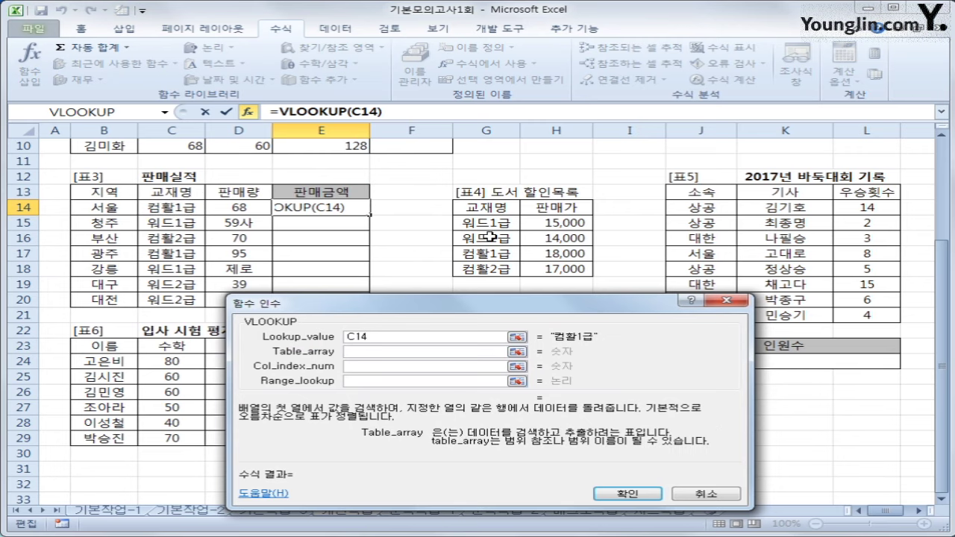
left_click_drag(485, 207, 548, 274)
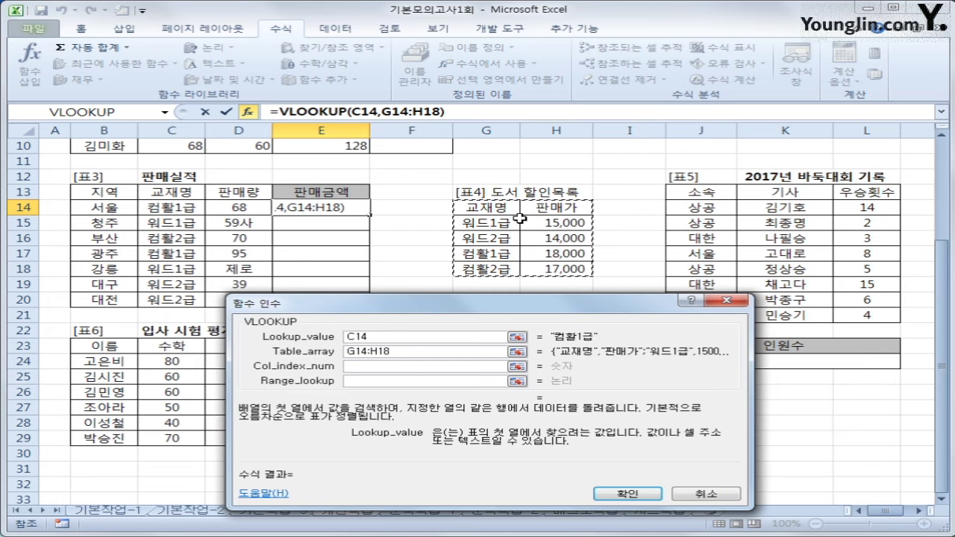
left_click_drag(515, 221, 554, 276)
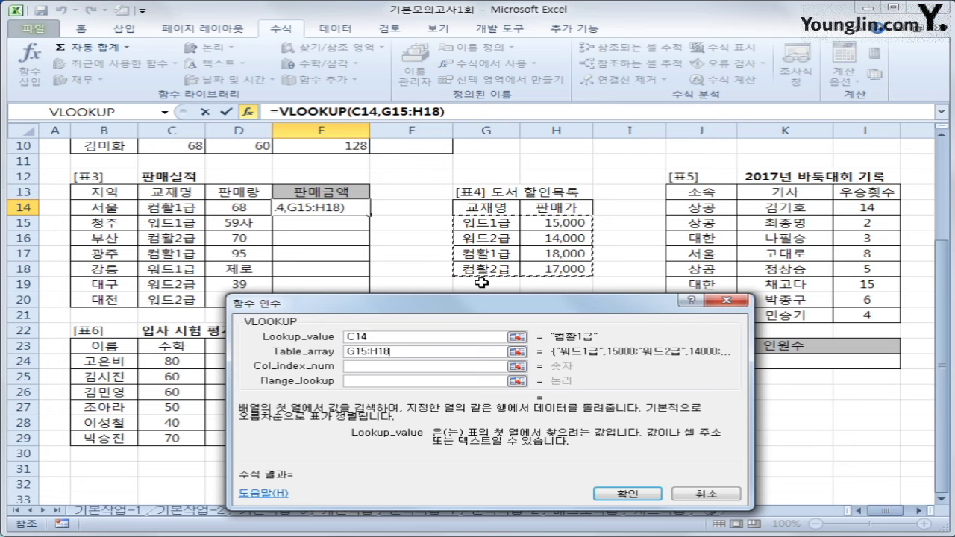
Make Table_array absolute as $G$15:$H$18, set Col_index_num to 2 and Range_lookup to 0, and fill the completed formula down to E20
key("F4")
left_click(438, 365)
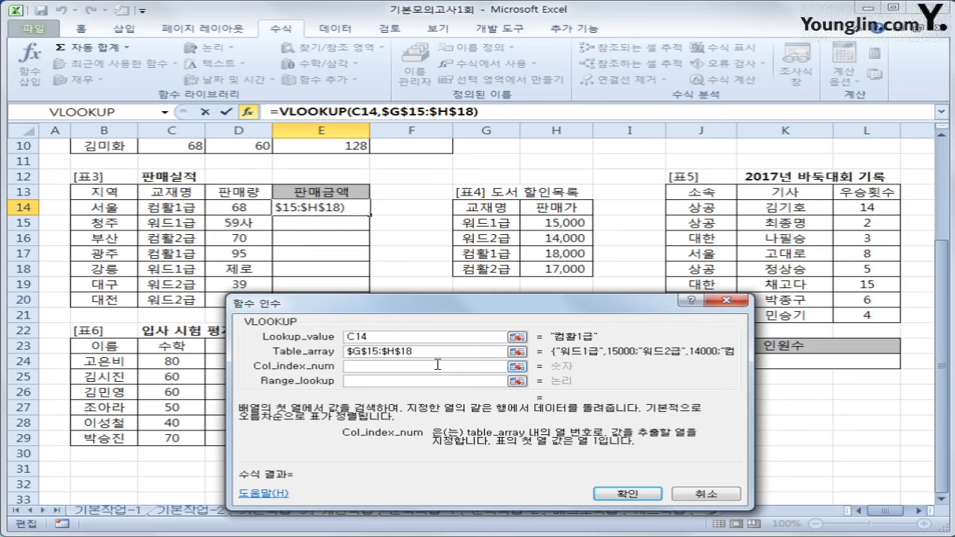
type("2")
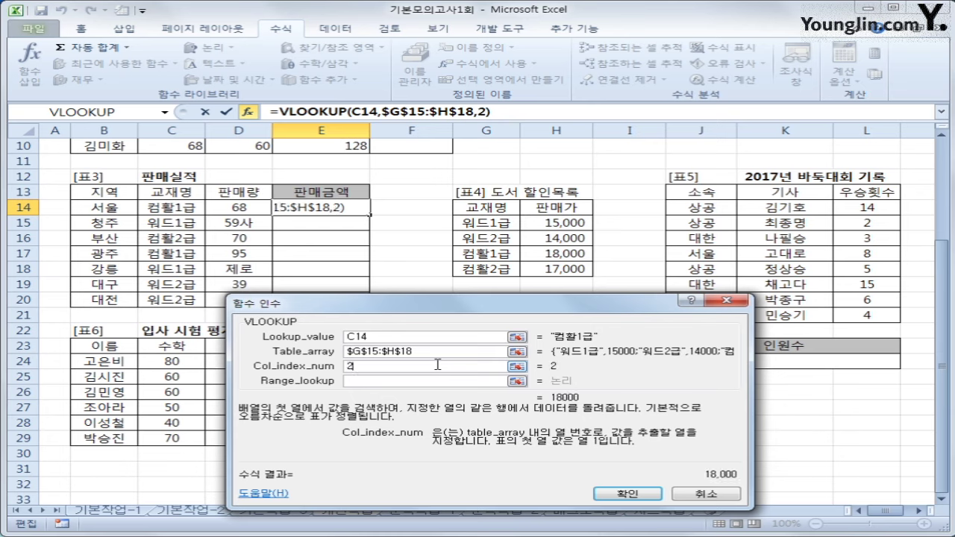
left_click(414, 382)
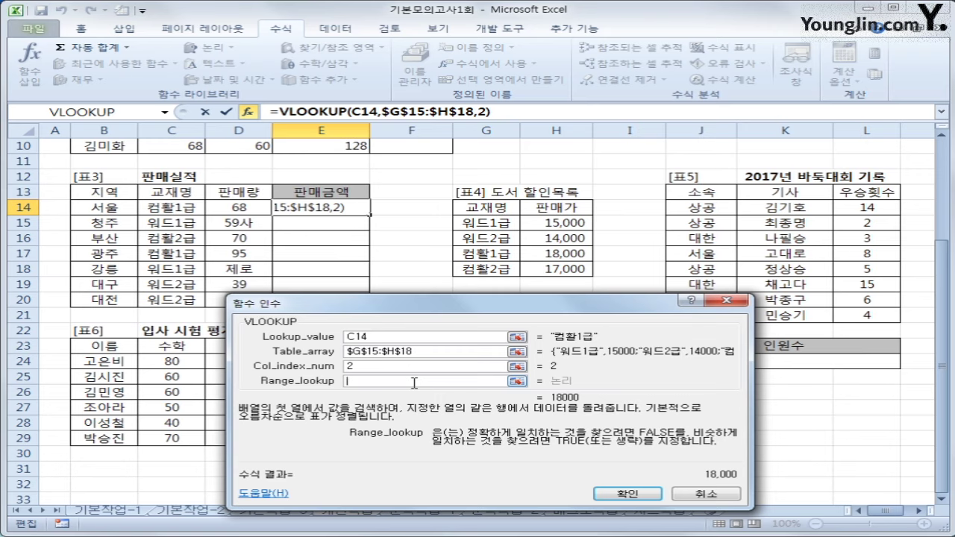
type("0")
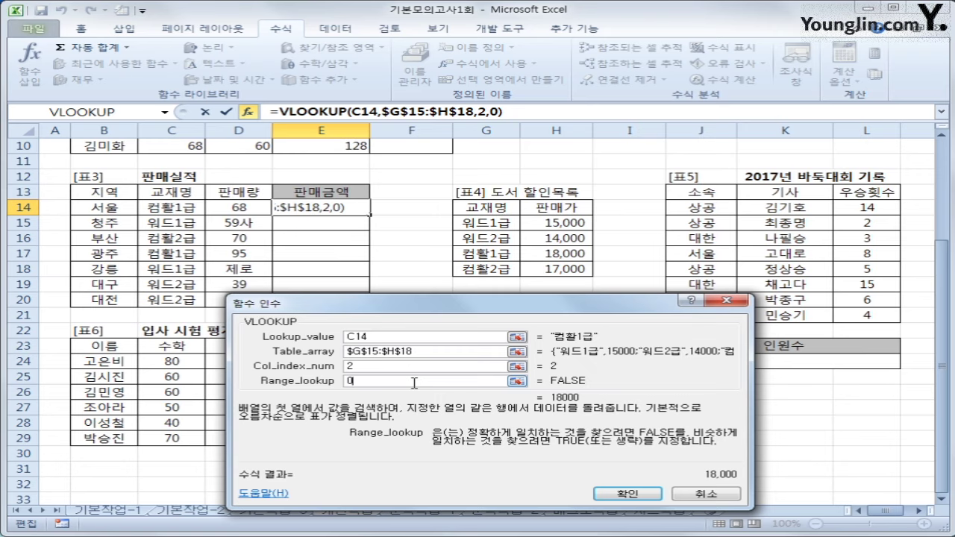
left_click(596, 494)
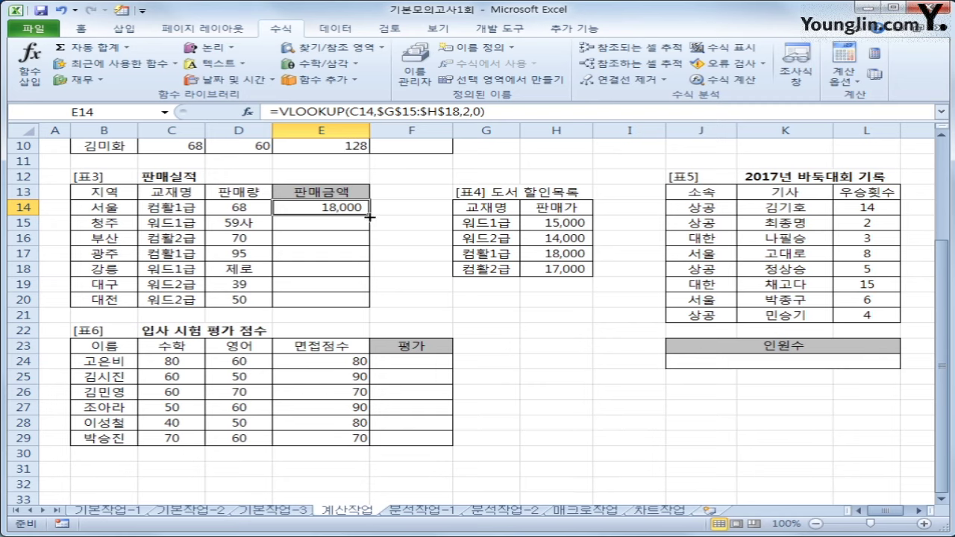
left_click_drag(369, 215, 376, 306)
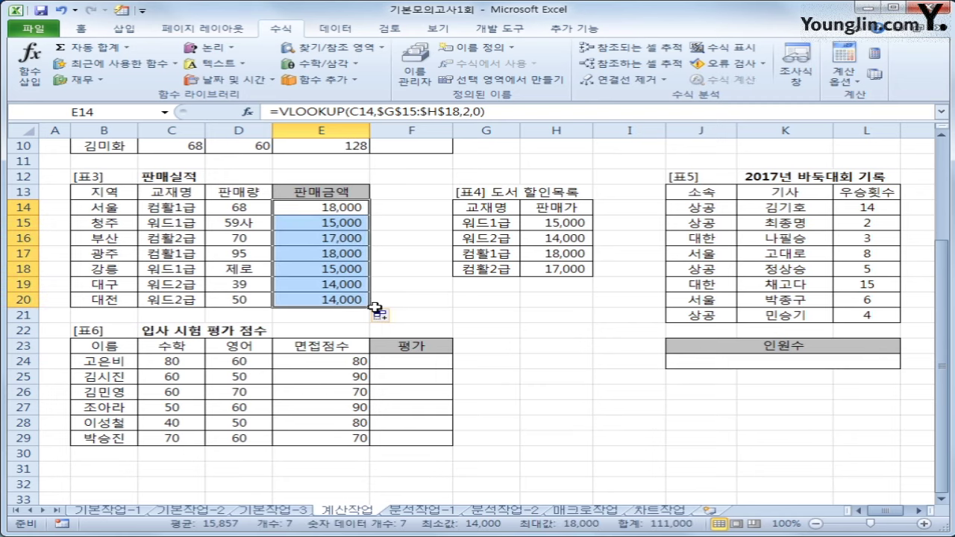
Multiply the VLOOKUP in E14 by the 판매량 cell D14 and fill the revised formula down to E20
left_click(321, 207)
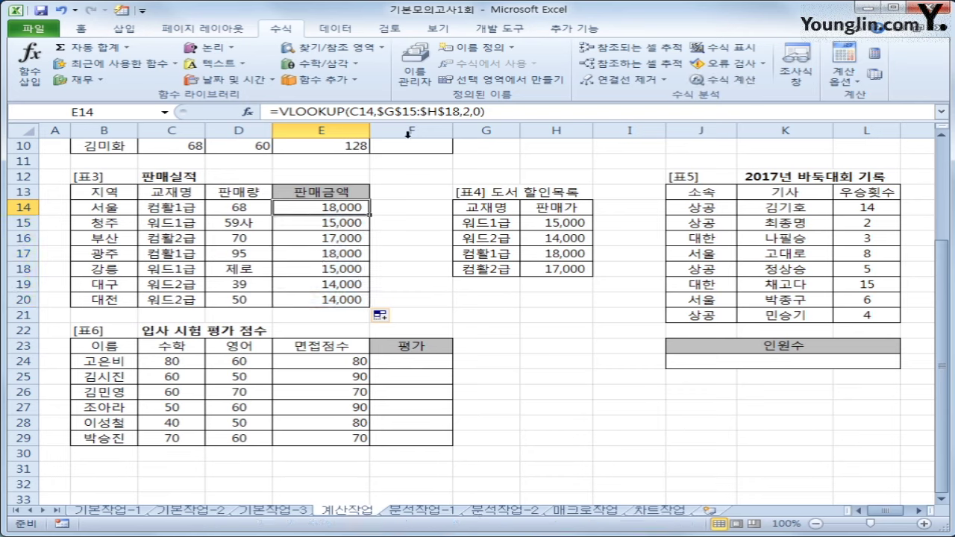
left_click(499, 111)
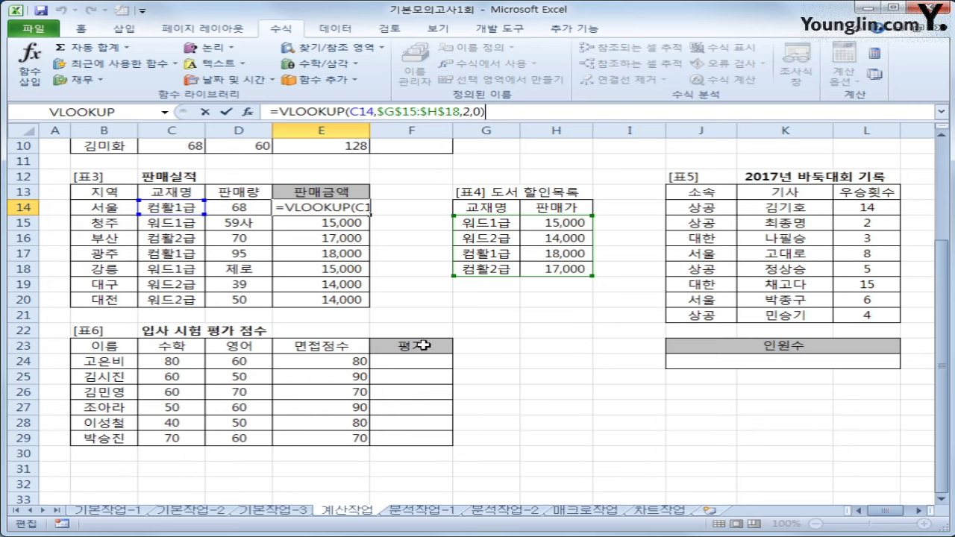
type("*")
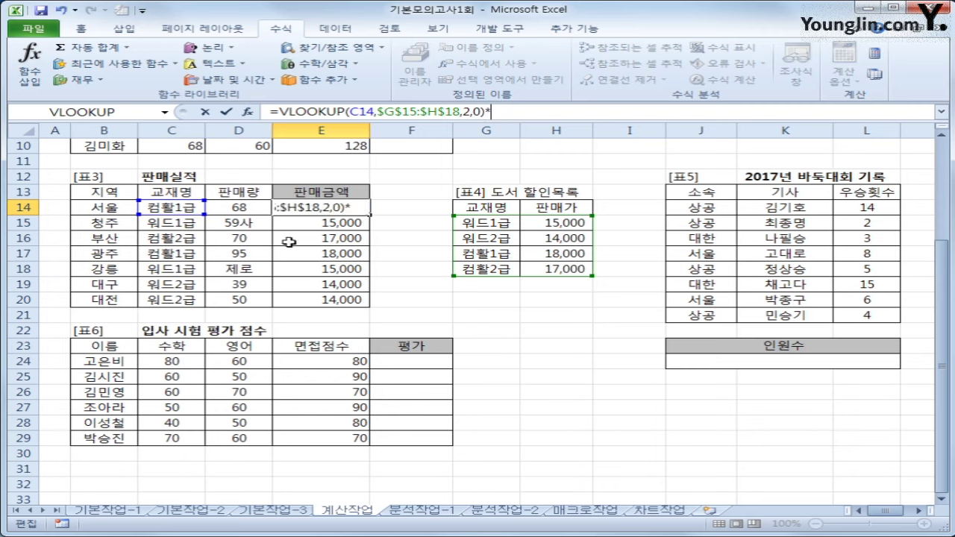
left_click(250, 210)
key("Return")
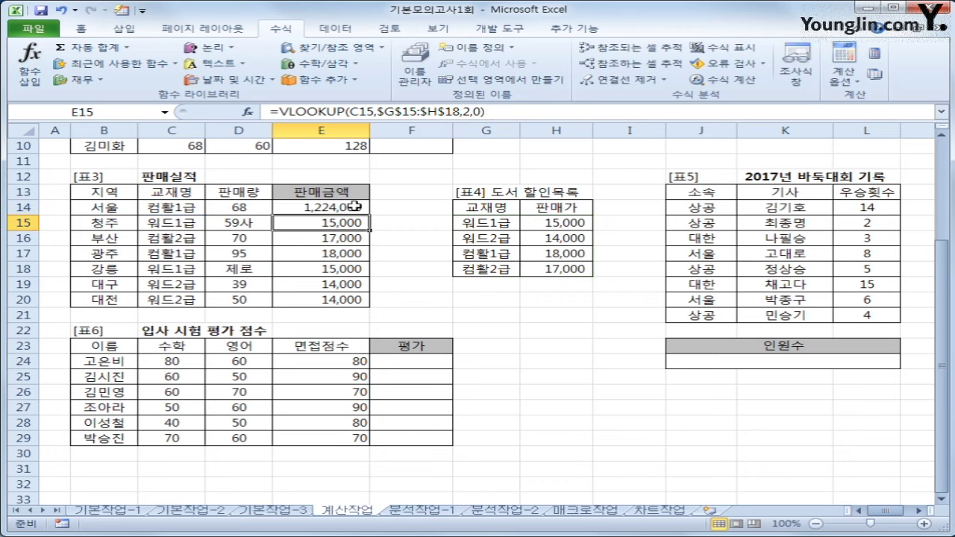
left_click(354, 207)
left_click_drag(369, 215, 357, 302)
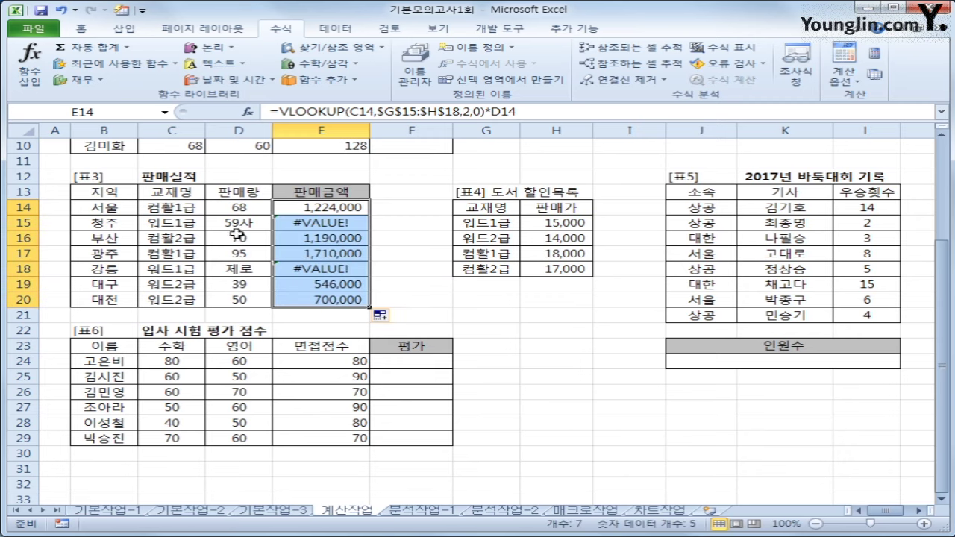
Check the 판매량 entries behind the error rows, and insert IFERROR( in front of VLOOKUP in E14's formula
left_click(260, 270)
key("Up")
key("Up")
key("Up")
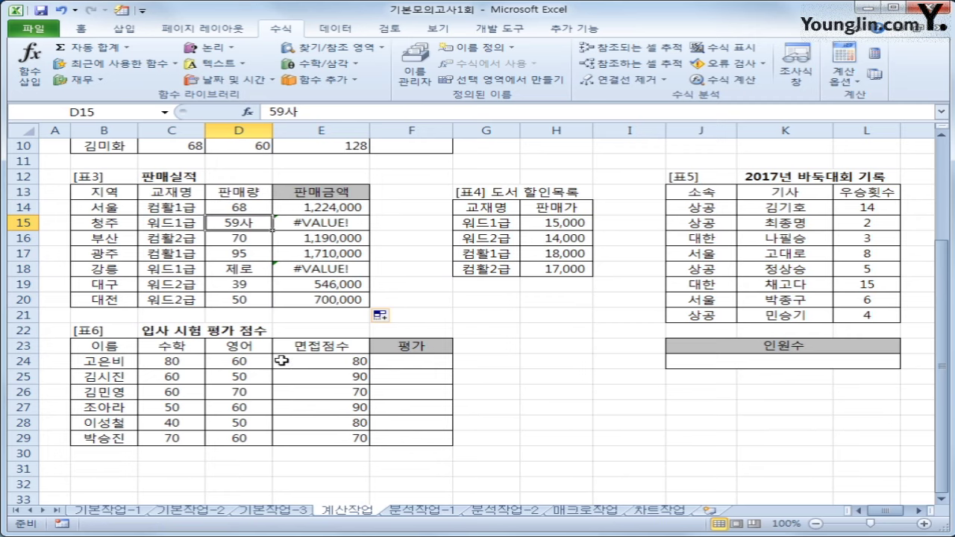
left_click(322, 209)
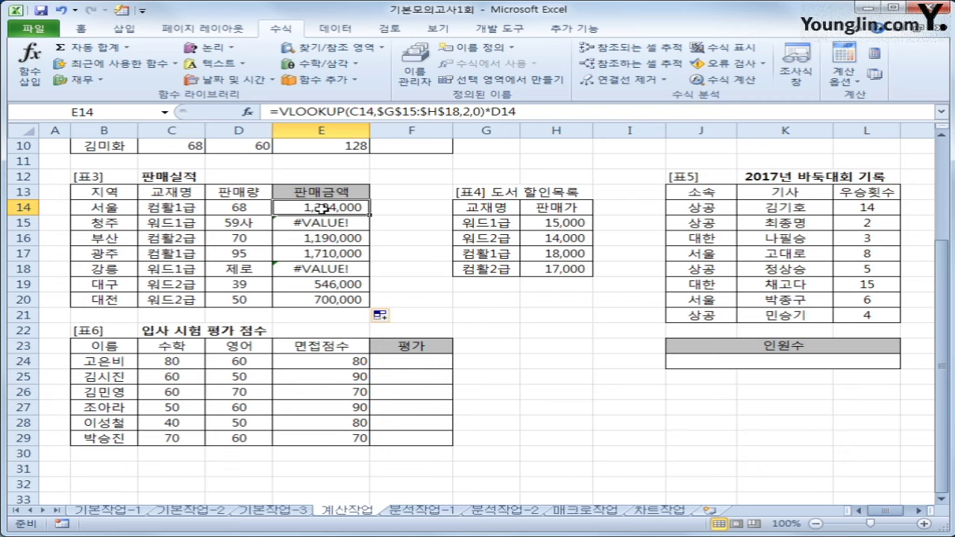
left_click(279, 114)
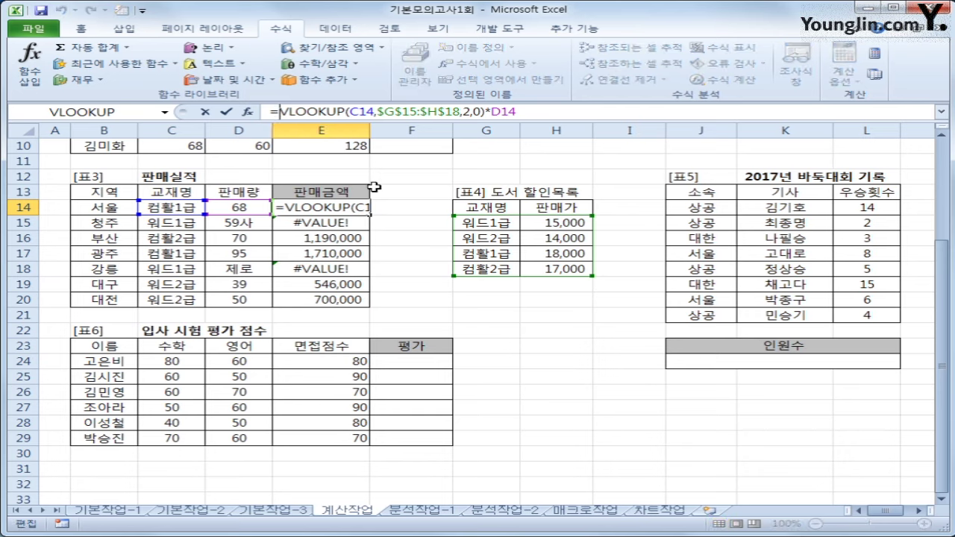
type("if")
key("Down")
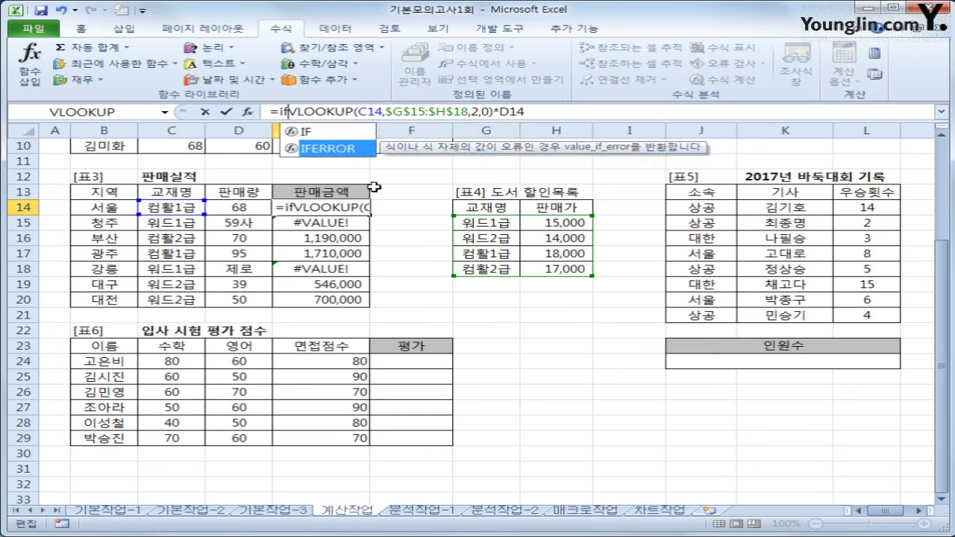
key("Tab")
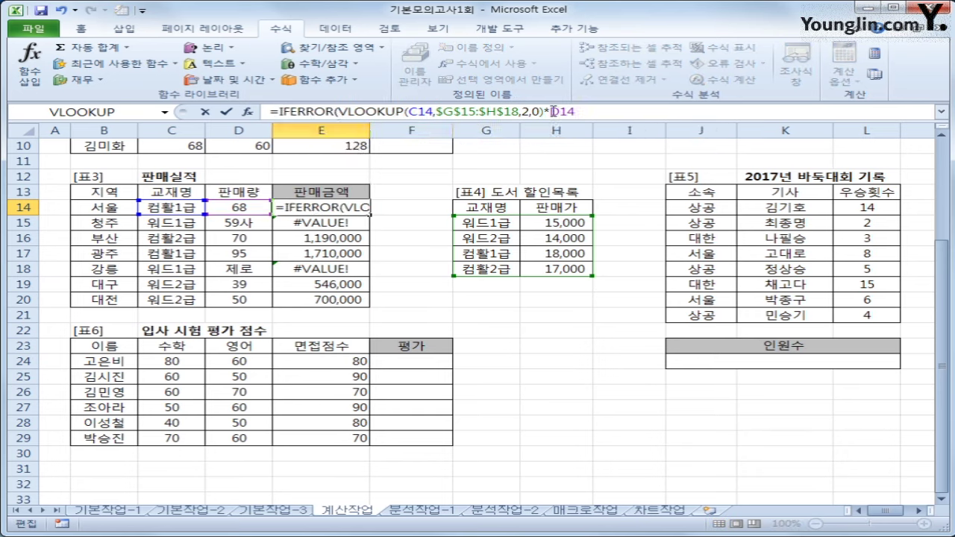
Finish the IFERROR formula in E14 with "판매량오류" as the error value and fill it down to E20
left_click(591, 108)
type(",\"")
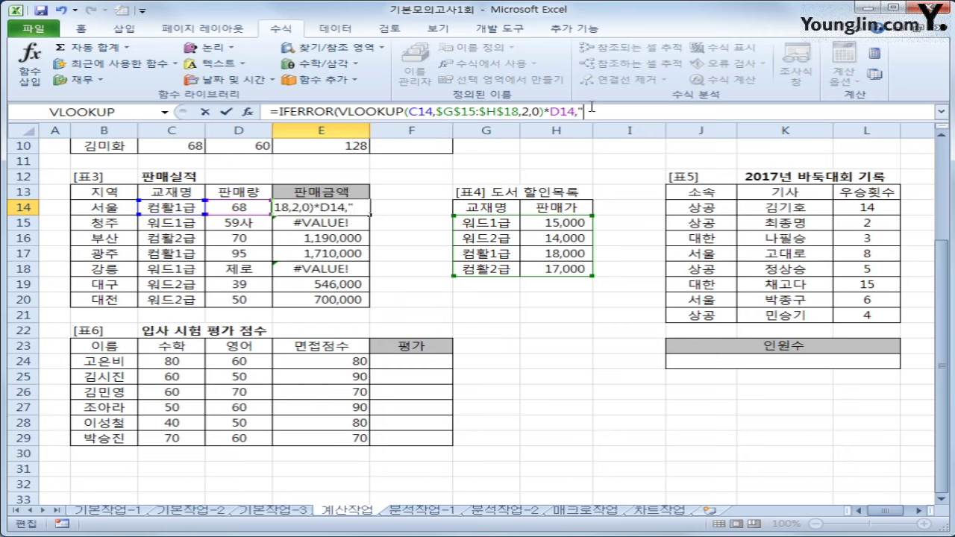
type("판매량")
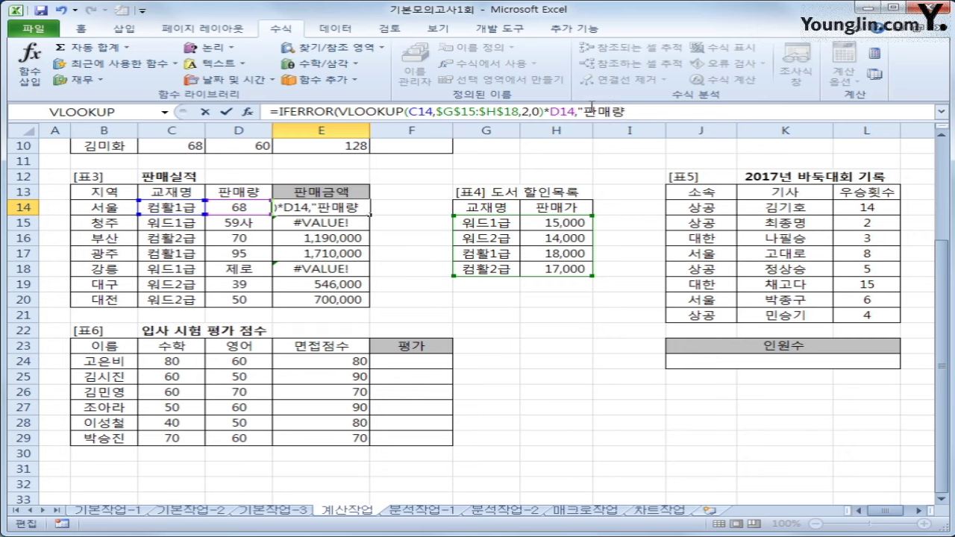
type("오류\"")
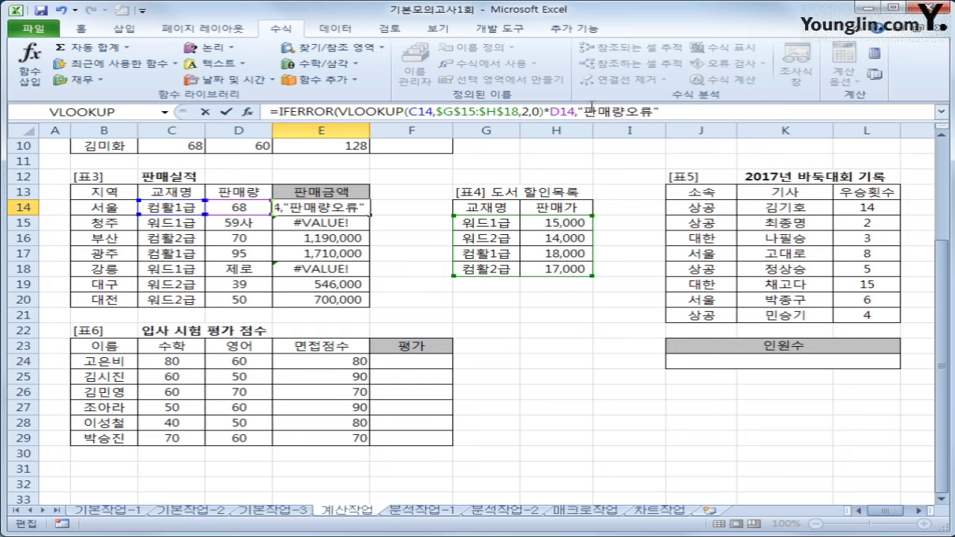
type(")")
key("Return")
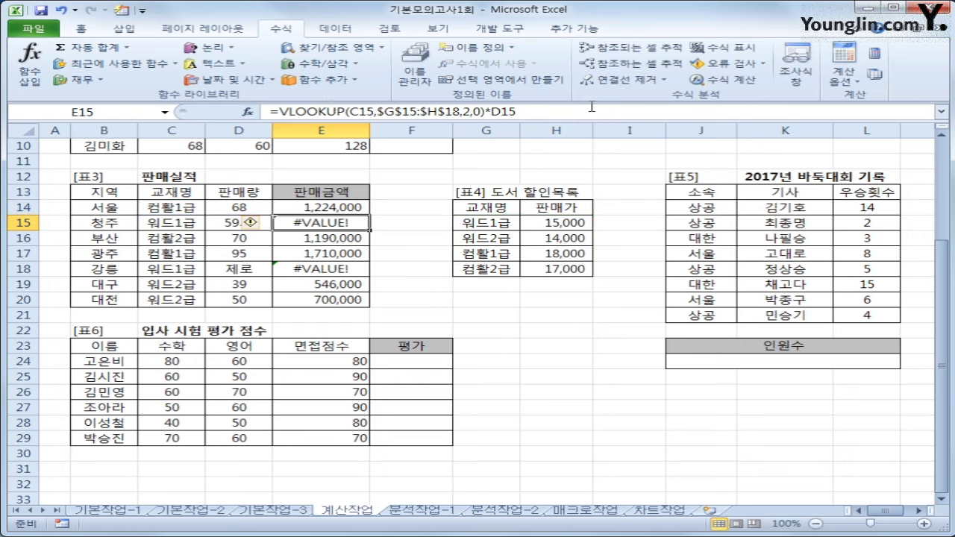
left_click(331, 208)
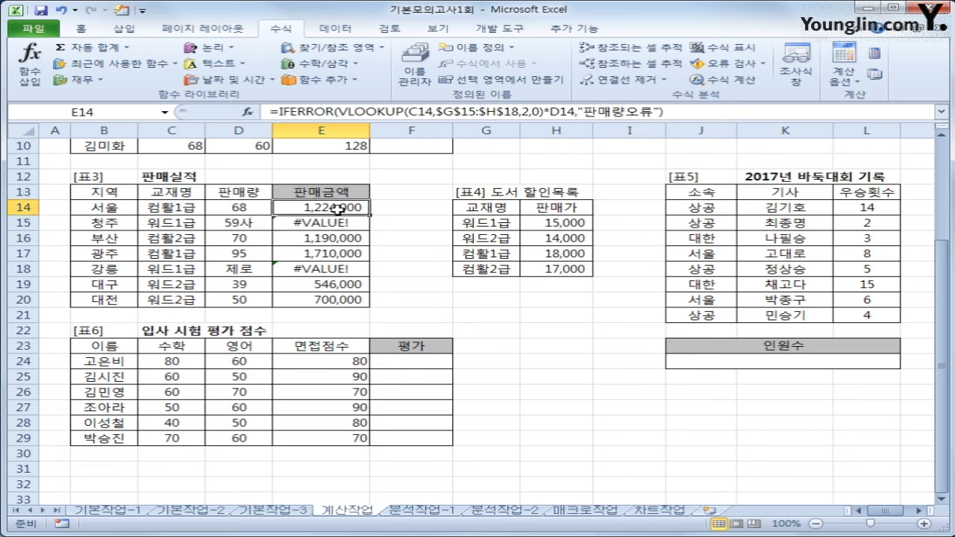
left_click_drag(371, 214, 370, 303)
left_click(351, 301)
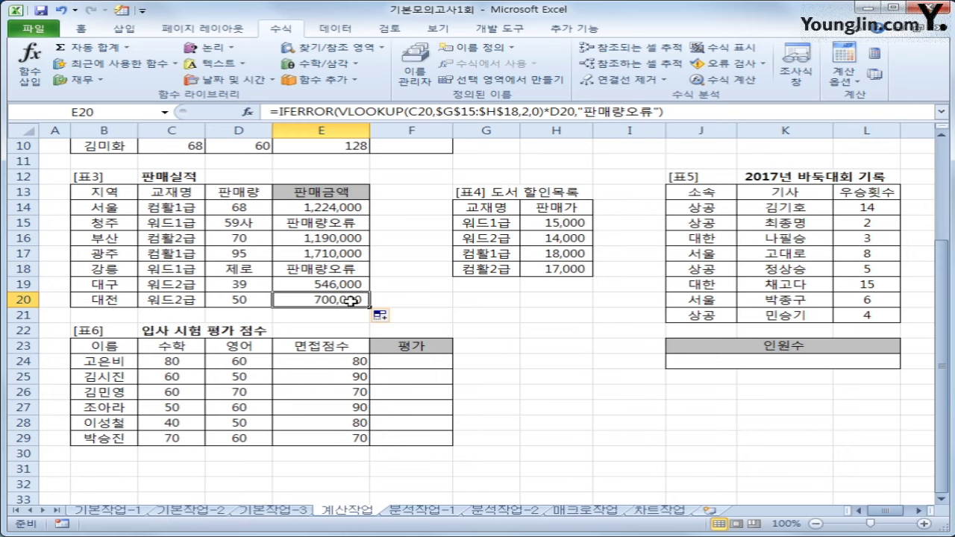
Review the 소속 and 우승횟수 columns of 표5, and insert the COUNTIFS function in the 인원수 cell J24
left_click(695, 208)
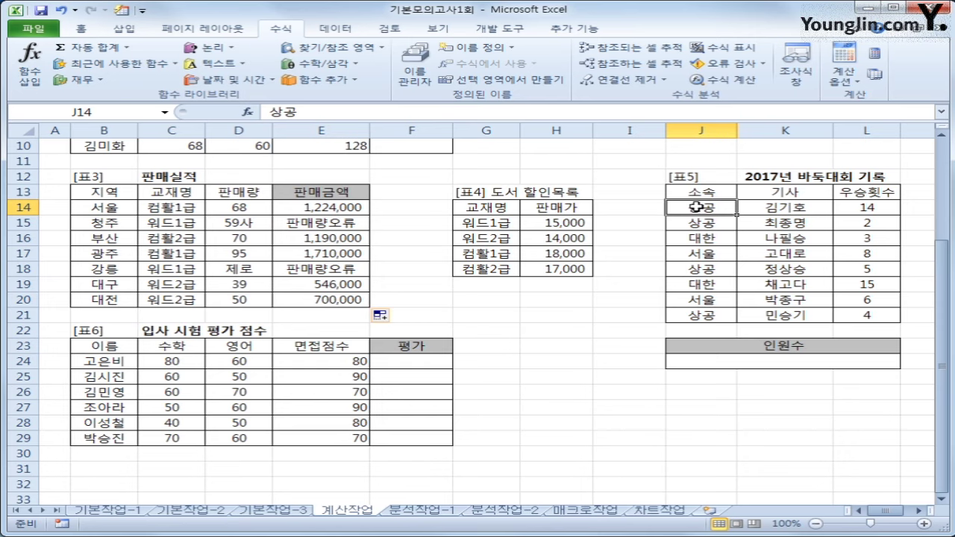
left_click(870, 207)
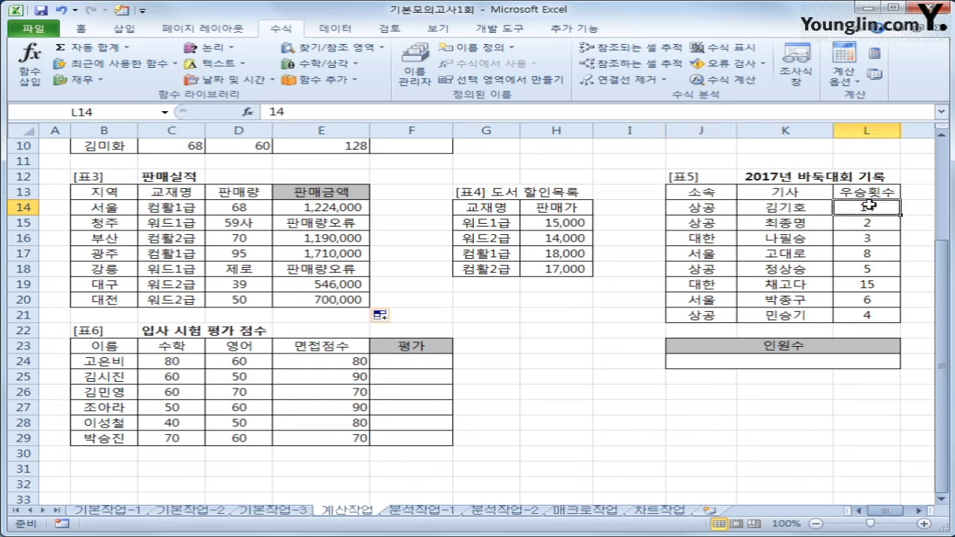
left_click(823, 366)
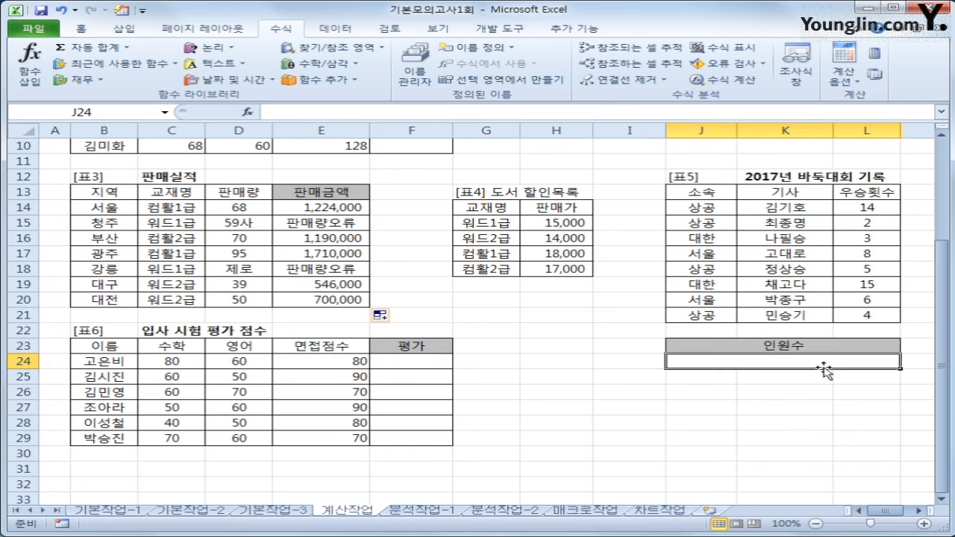
left_click(713, 209)
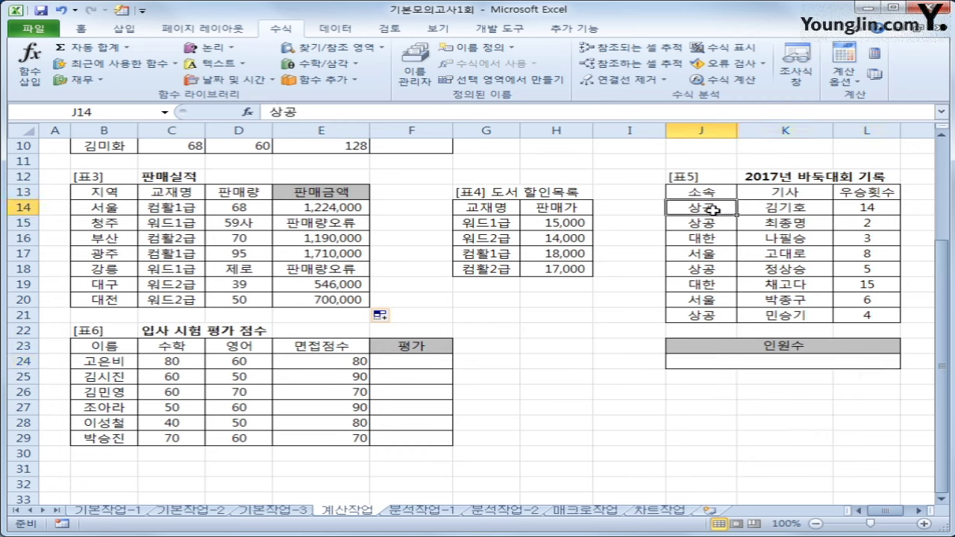
left_click(871, 208)
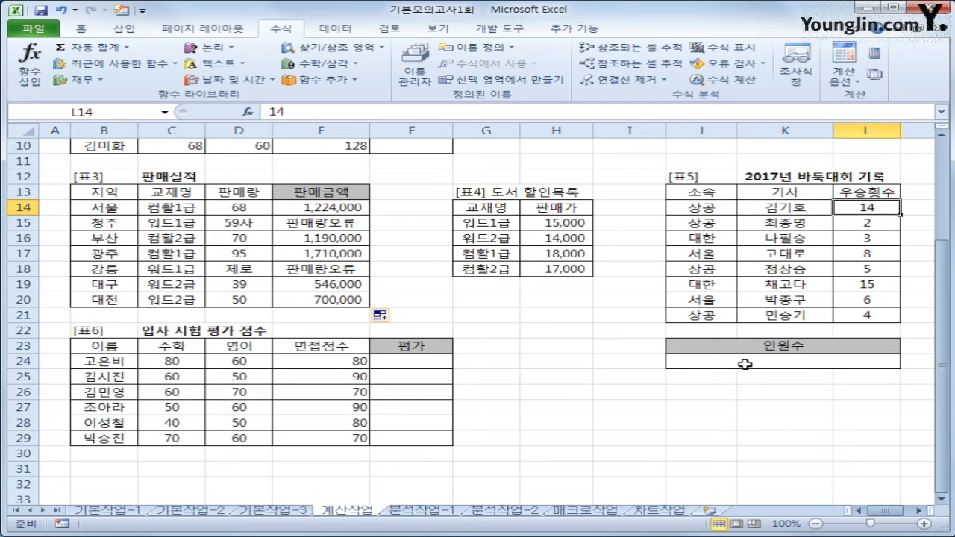
left_click(745, 365)
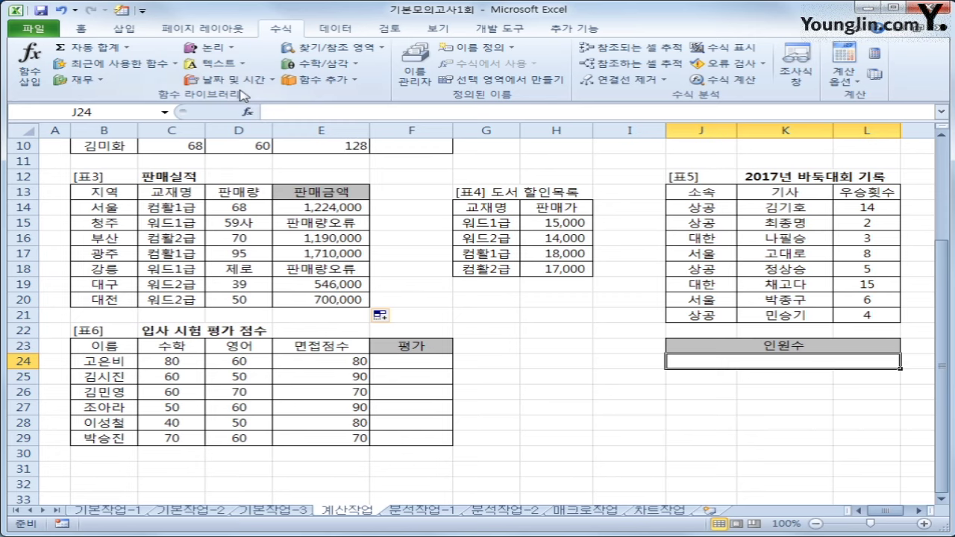
left_click(321, 84)
mouse_move(335, 105)
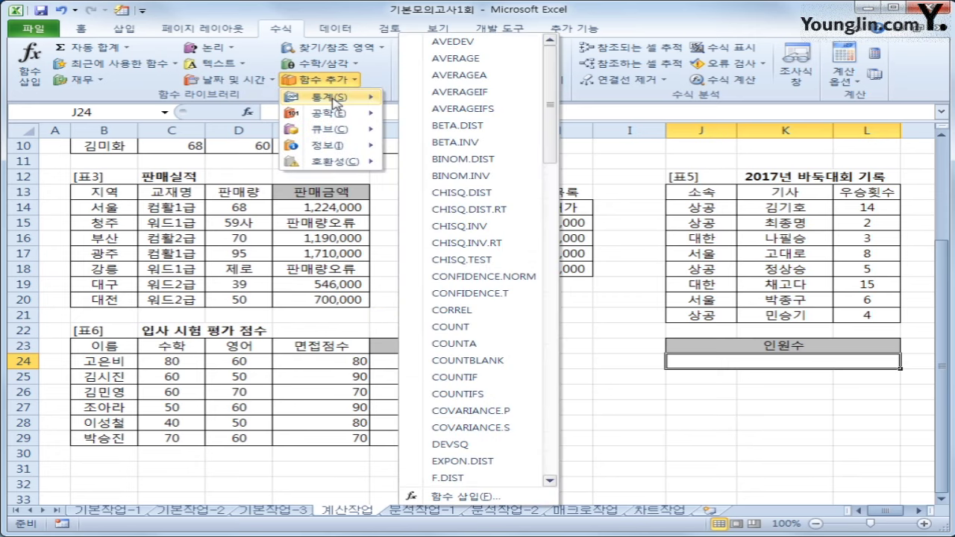
scroll(550, 158, "down", 2)
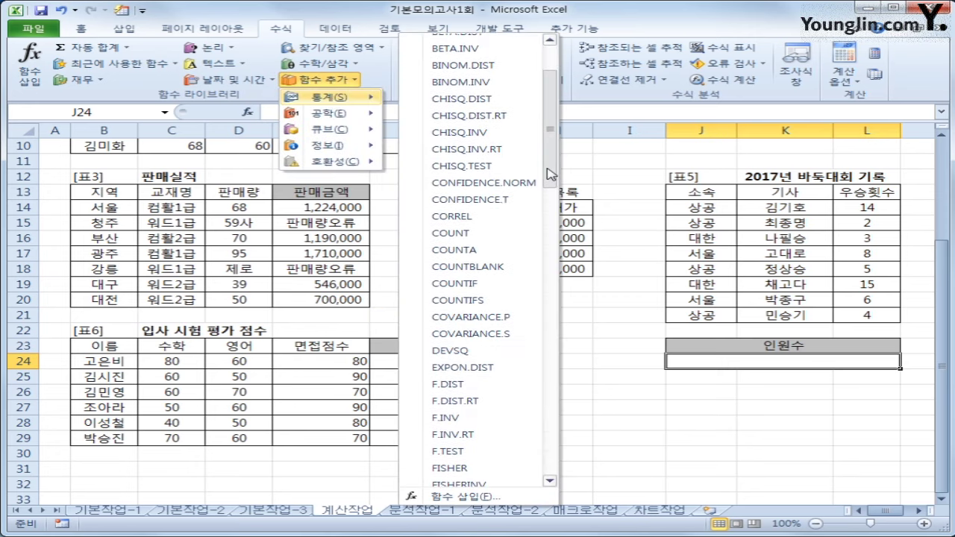
left_click(498, 306)
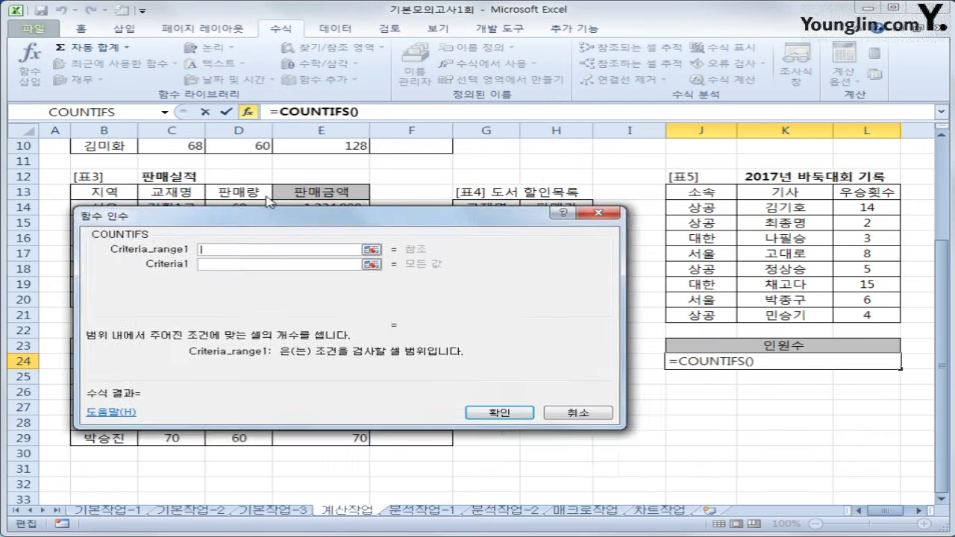
left_click_drag(280, 216, 239, 113)
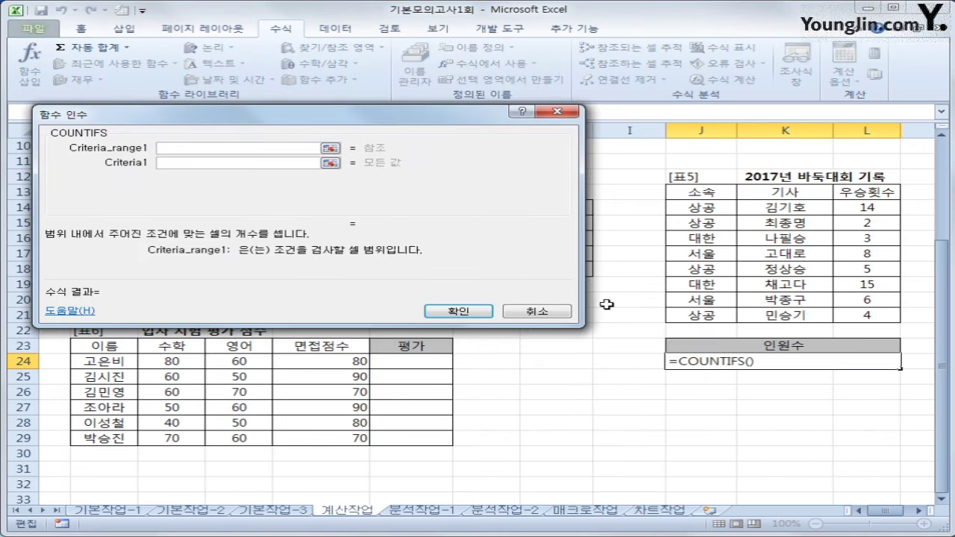
Set COUNTIFS's Criteria_range1 to the 소속 cells J14:J21 and Criteria1 to "상공"
left_click_drag(701, 207, 698, 314)
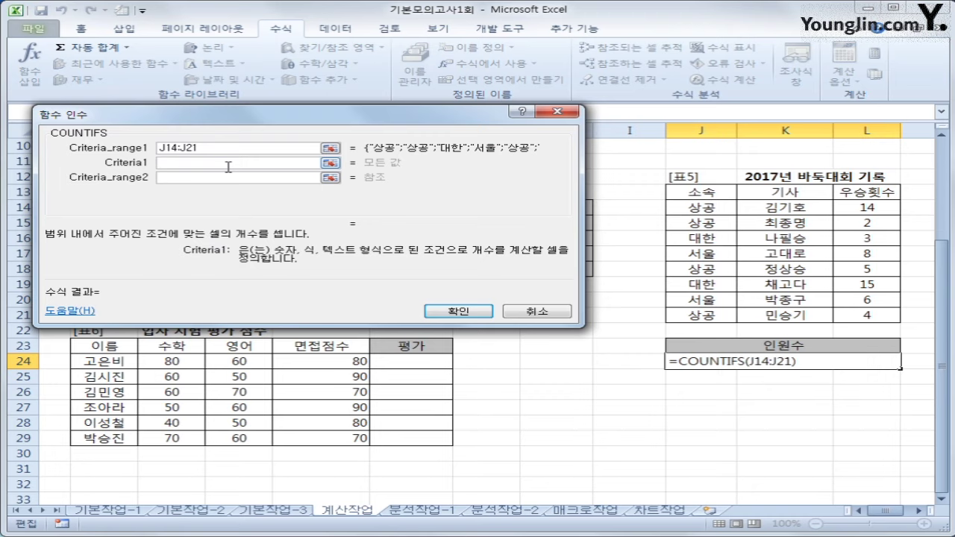
type("\"상공\"")
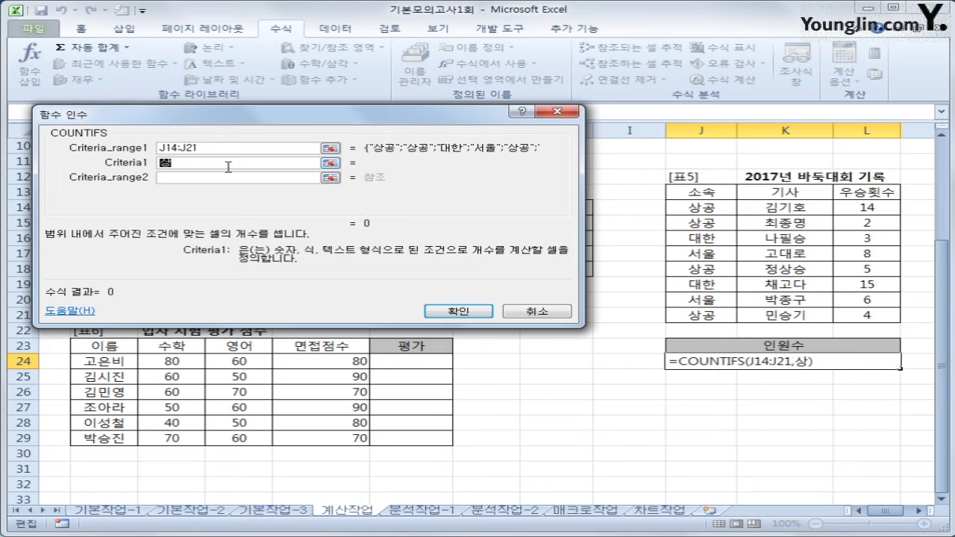
key("Tab")
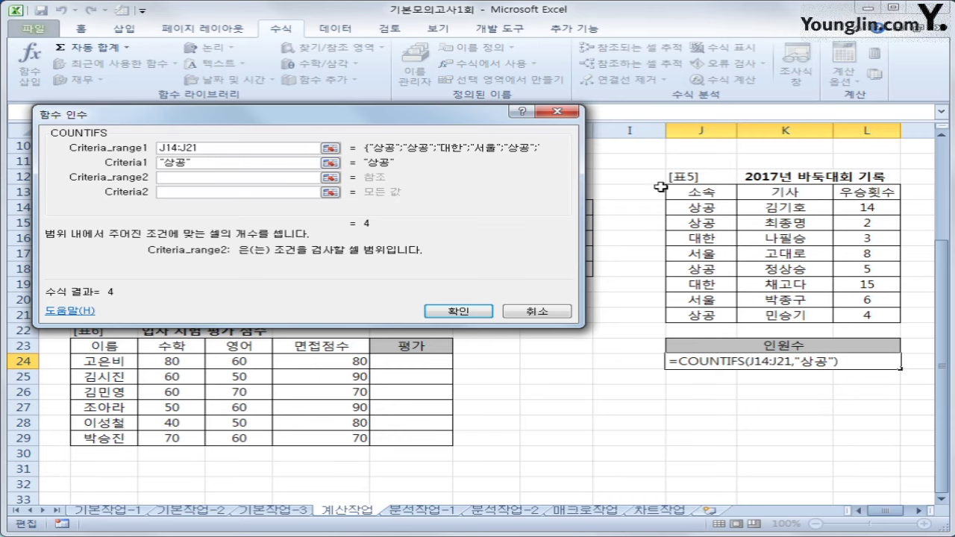
Complete J24's COUNTIFS with L14:L21 as Criteria_range2 and ">=5" as Criteria2, and check the matching 상공 rows in 표5
left_click_drag(862, 207, 867, 314)
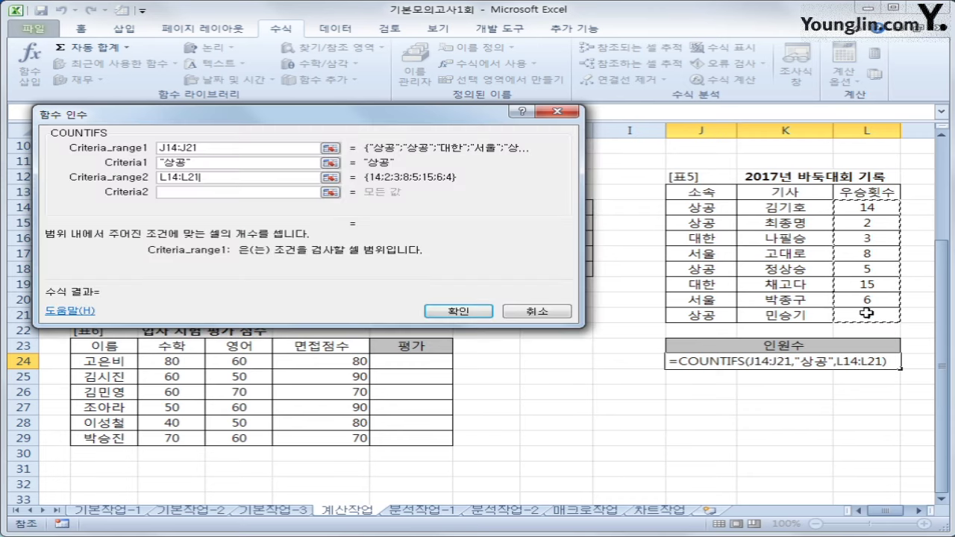
left_click(198, 193)
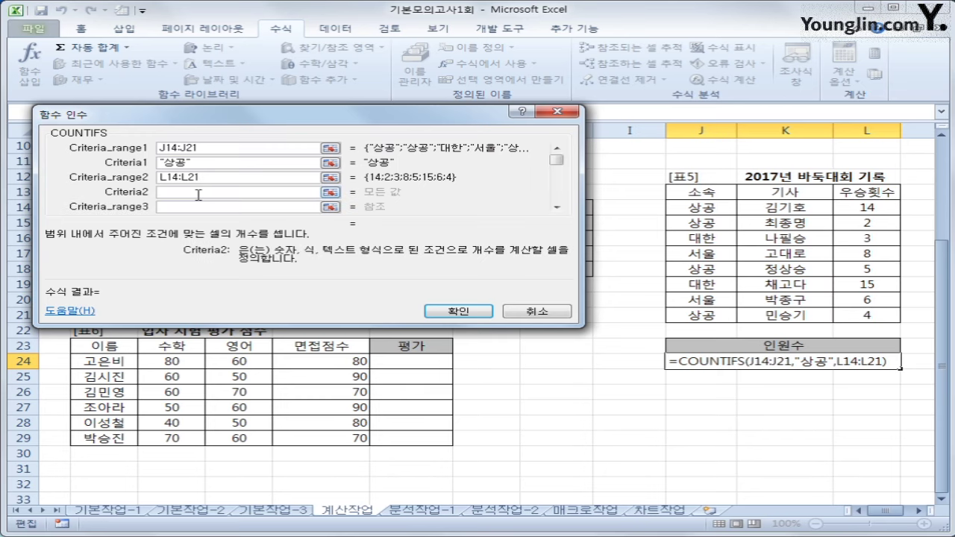
type(">=")
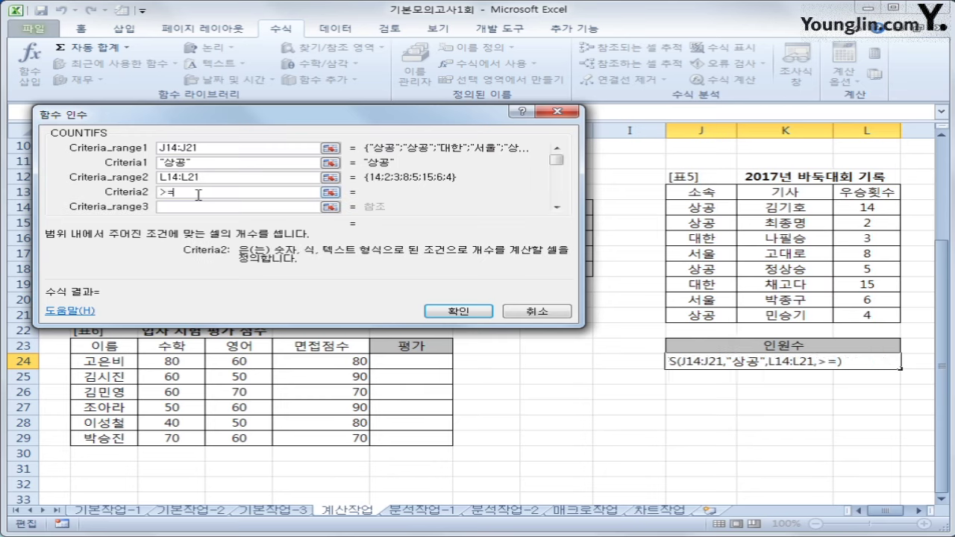
type("5")
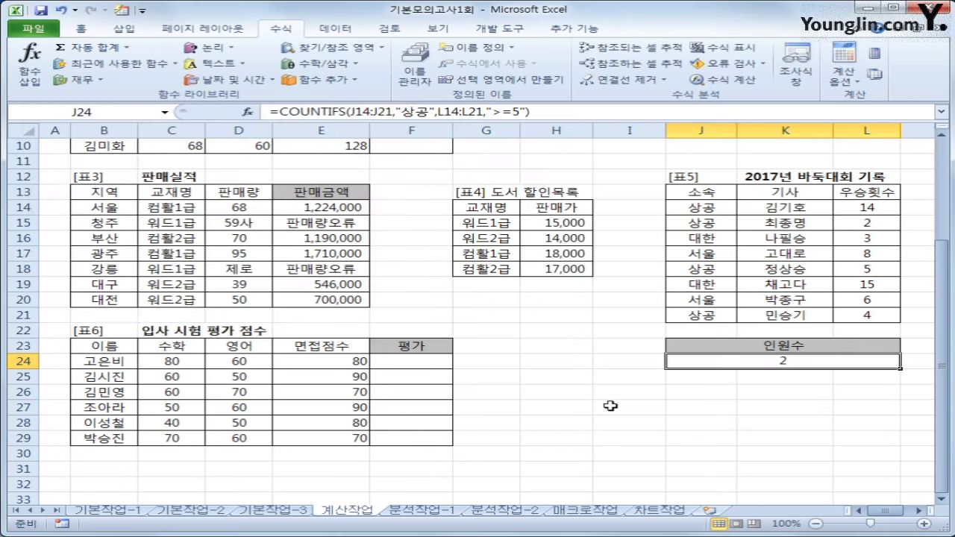
left_click(449, 310)
left_click_drag(708, 210, 873, 211)
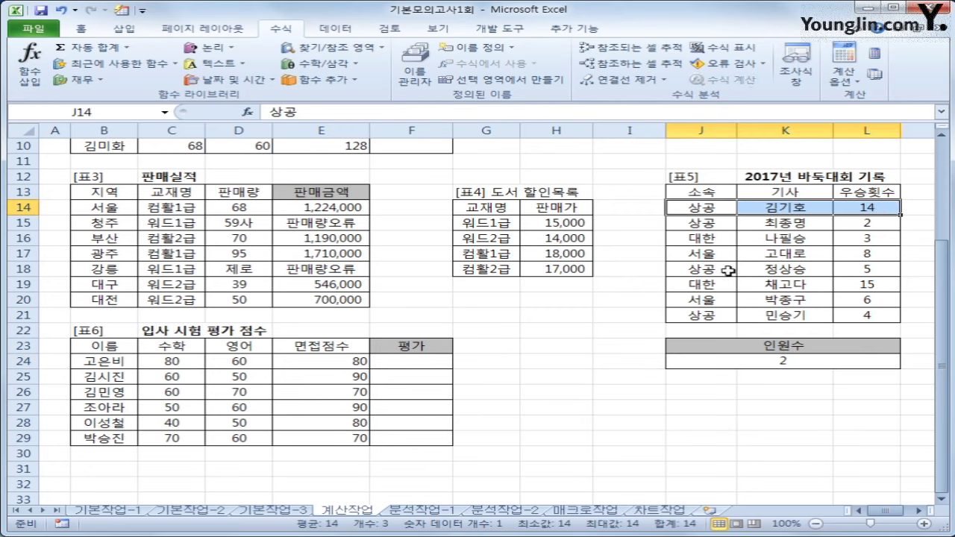
left_click_drag(728, 272, 858, 270, "ctrl")
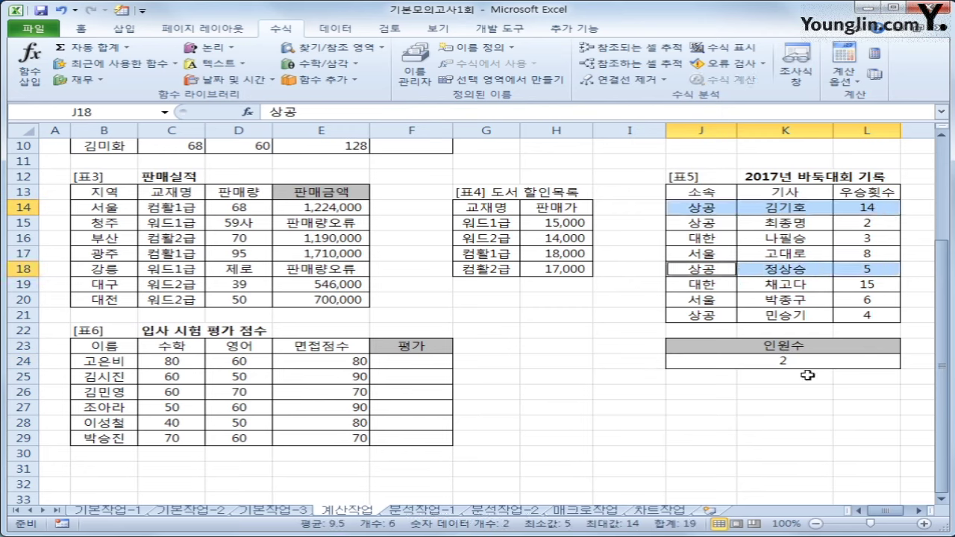
Append &"명" to the COUNTIFS formula in the 인원수 cell J24
double_click(810, 362)
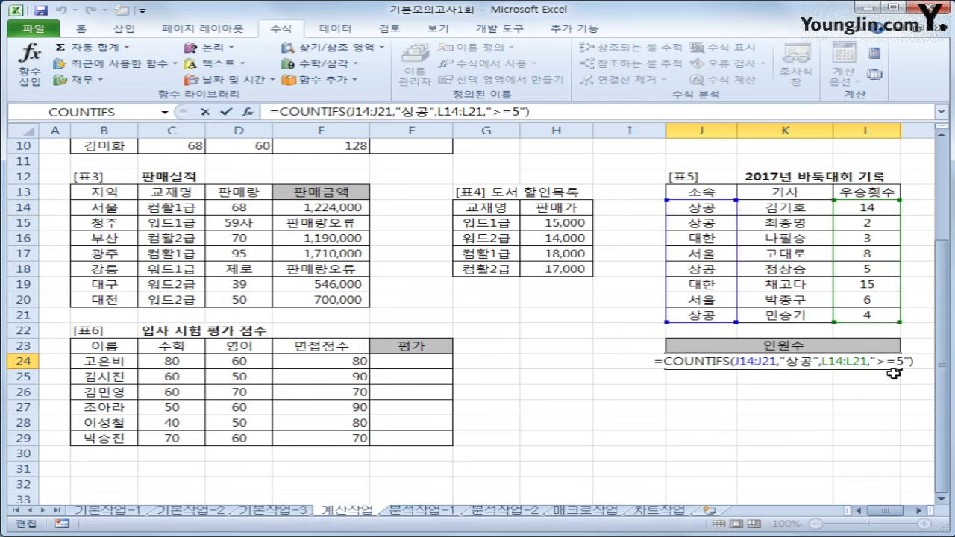
left_click(539, 108)
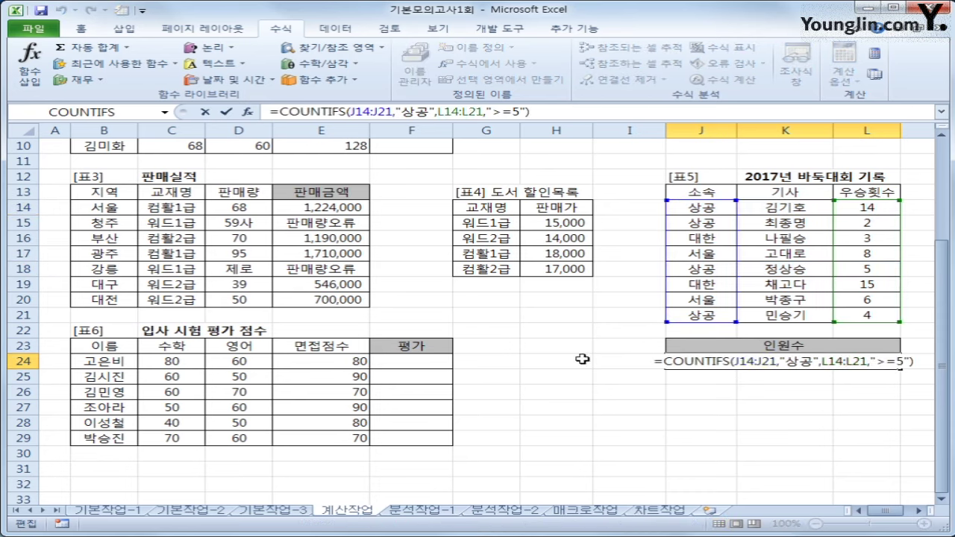
type("&")
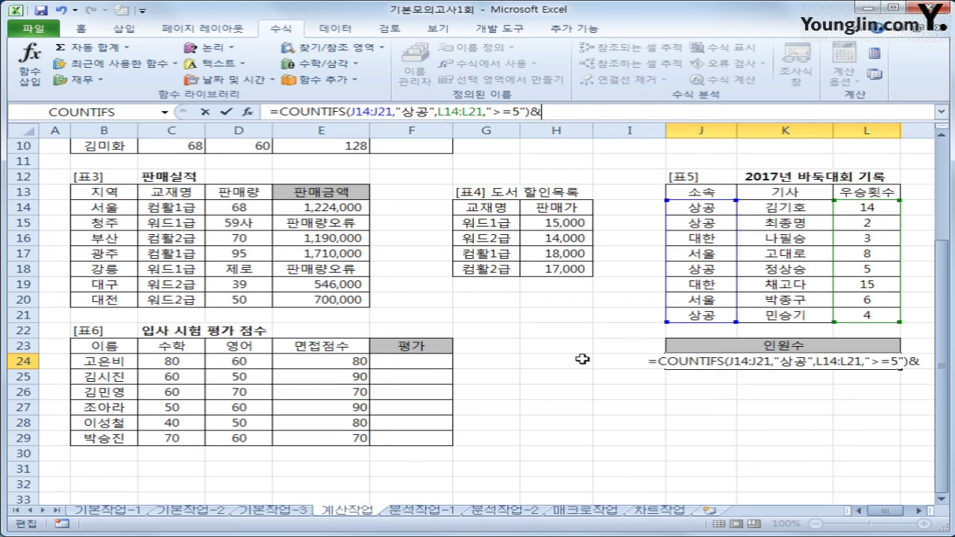
type("\"")
type("au")
key("BackSpace")
key("BackSpace")
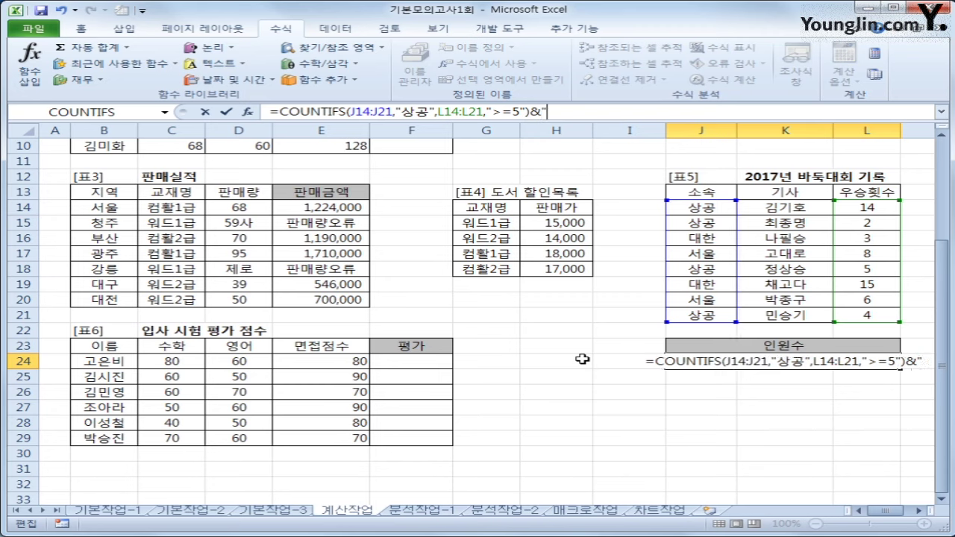
type("명\"")
key("Return")
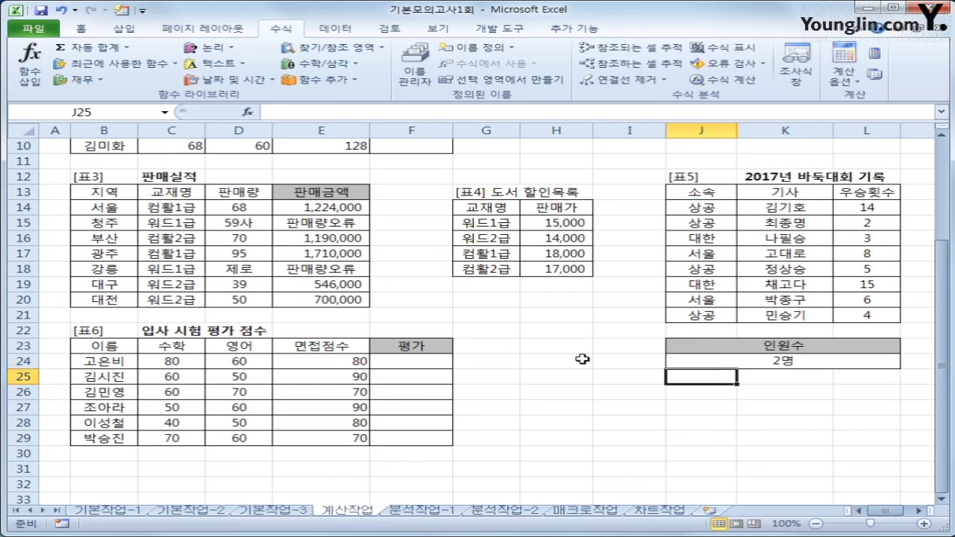
key("Up")
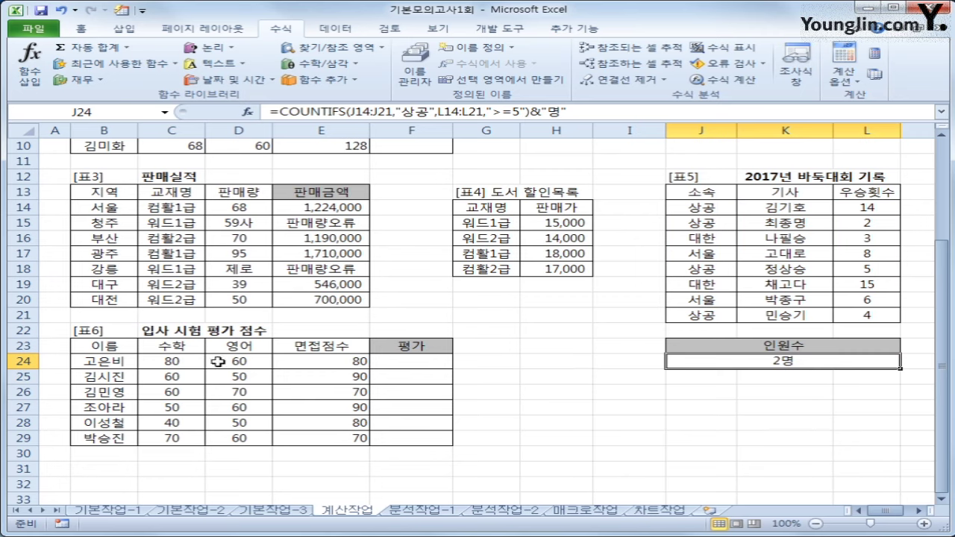
Review the 수학, 영어 and 면접점수 scores of 표6 that the 평가 column depends on
left_click(410, 365)
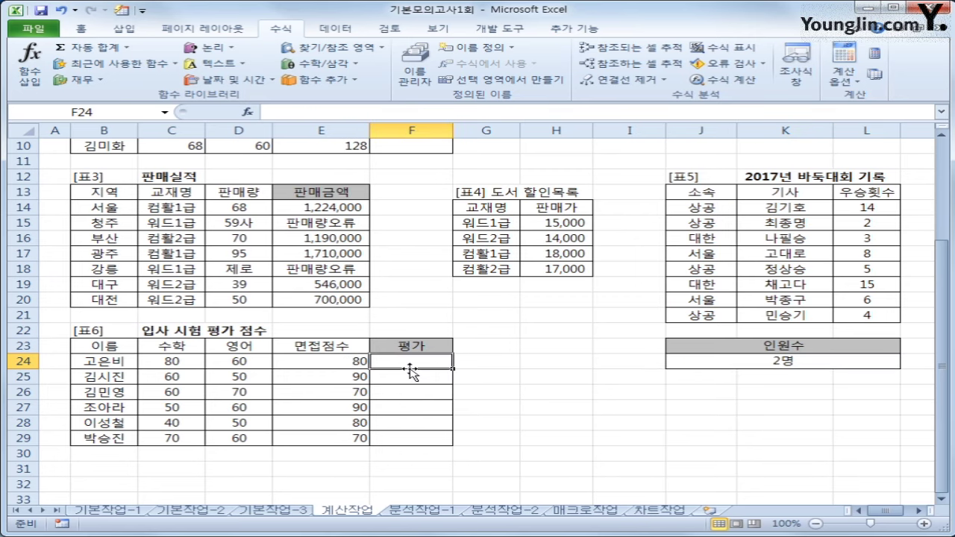
left_click(352, 357)
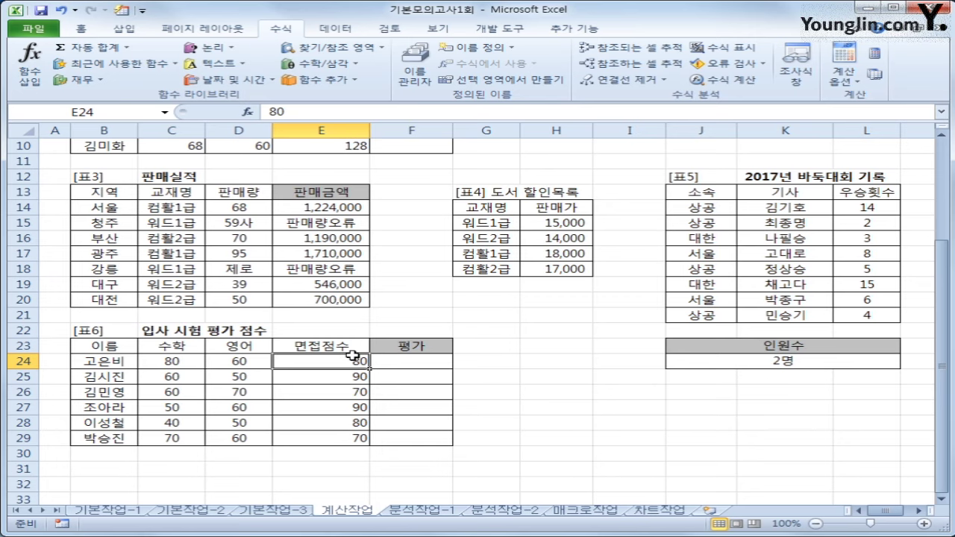
left_click(184, 358)
left_click(254, 360)
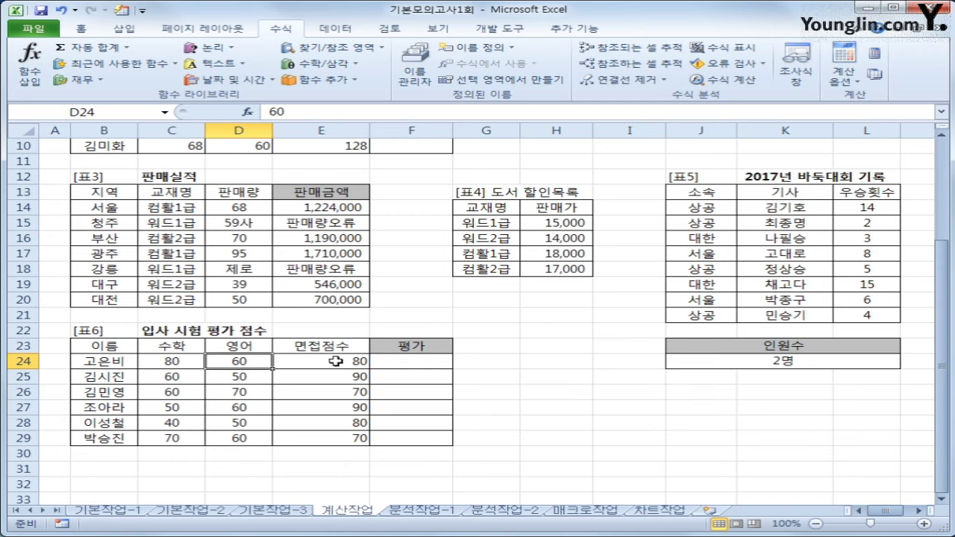
left_click(336, 361)
left_click_drag(336, 361, 335, 433)
left_click_drag(179, 361, 239, 438)
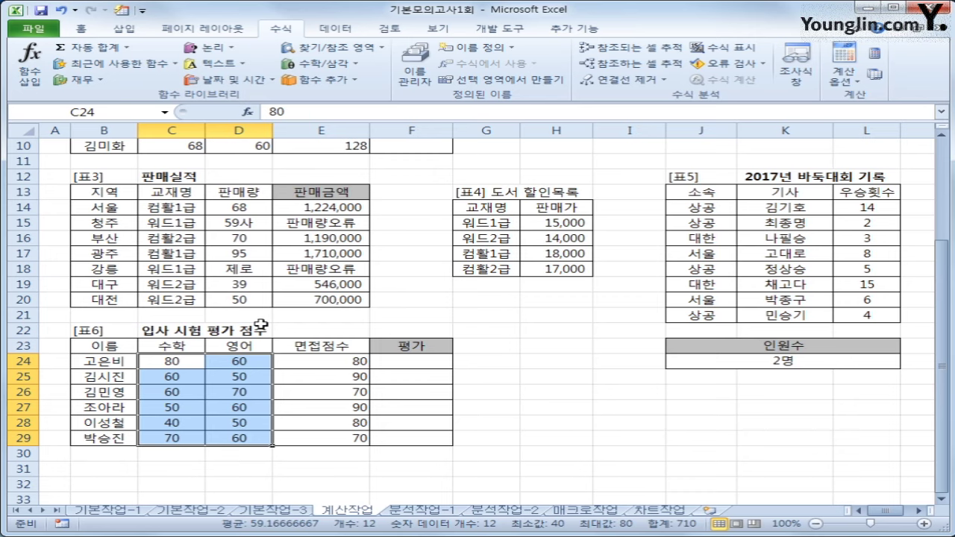
Enter =OR(C24>=70,D24>=70) in the first 평가 cell F24 of 표6
left_click(411, 361)
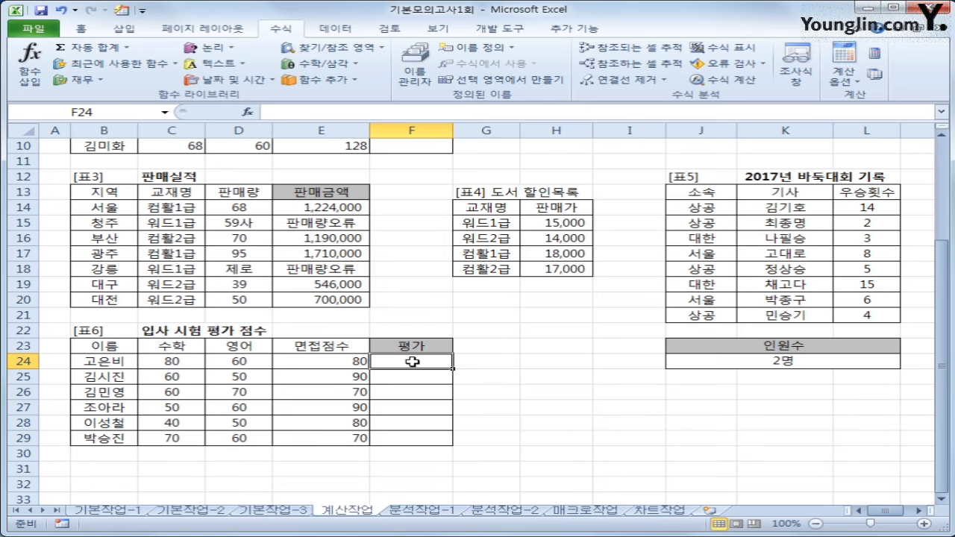
type("=and(")
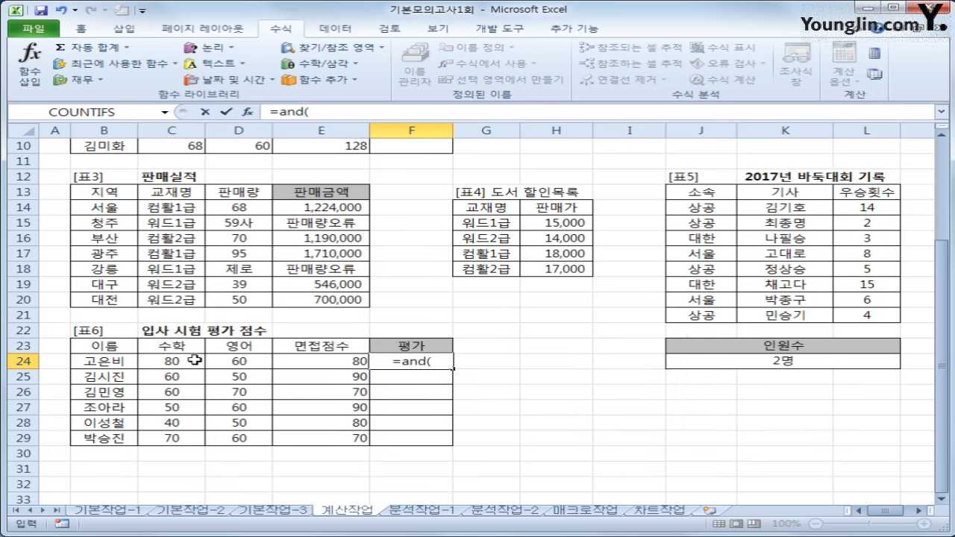
key("BackSpace")
key("BackSpace")
key("BackSpace")
key("BackSpace")
type("o")
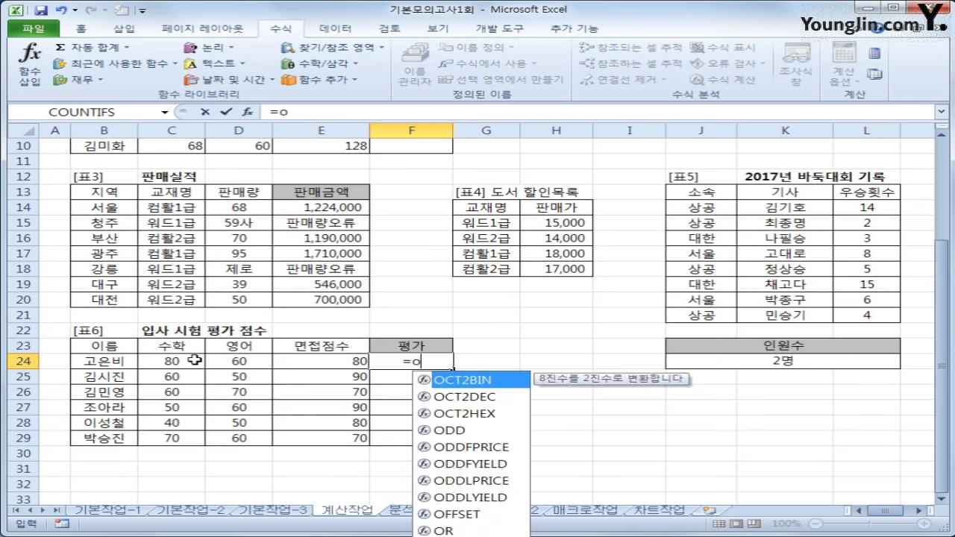
type("r(")
left_click(194, 360)
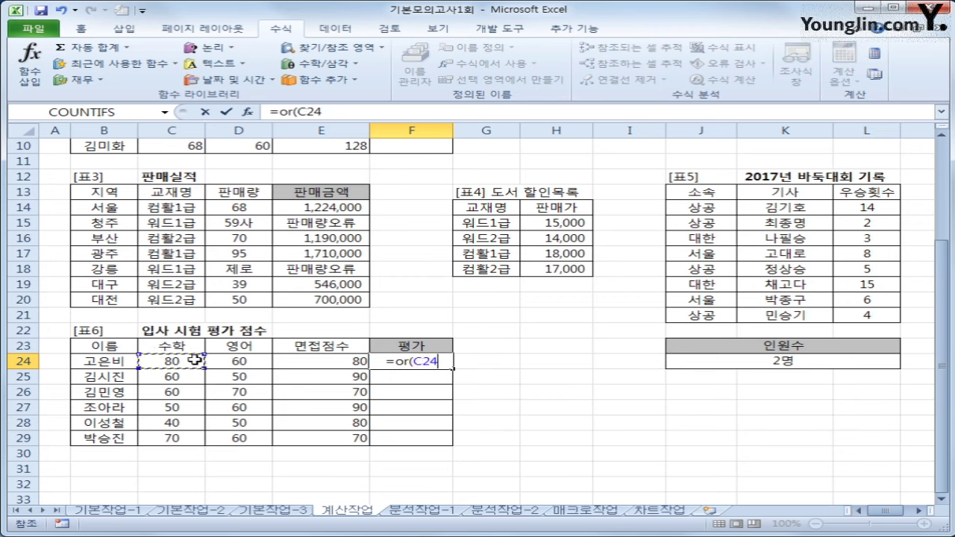
type(">=")
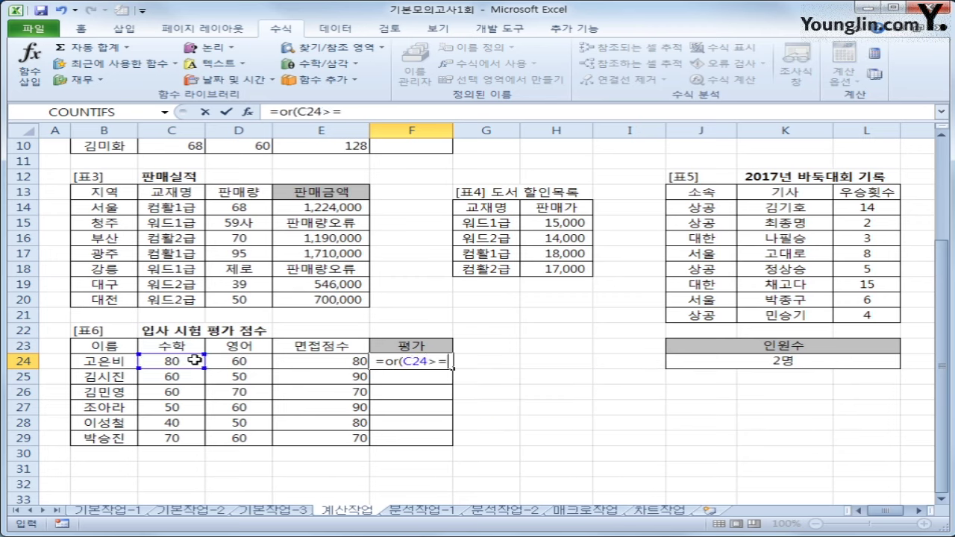
type("70,")
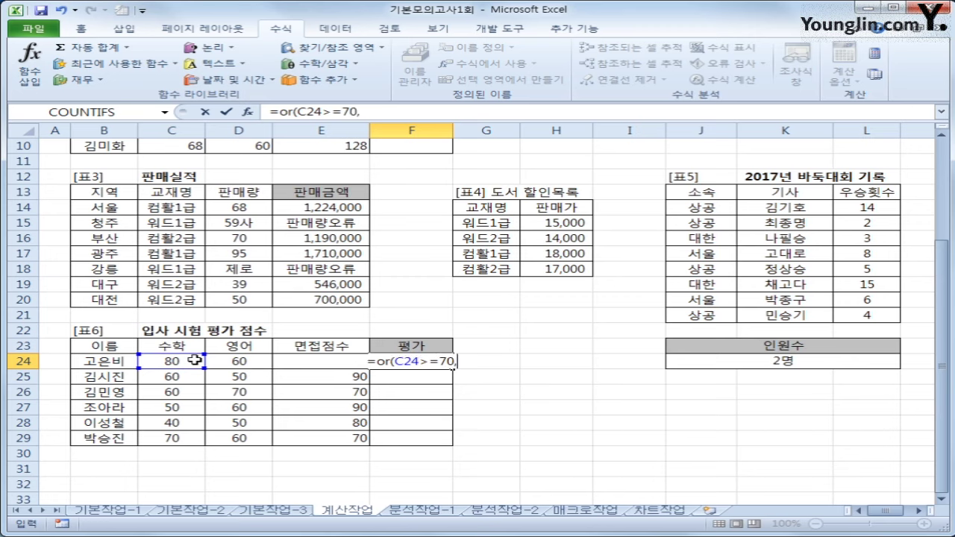
type("D24>=")
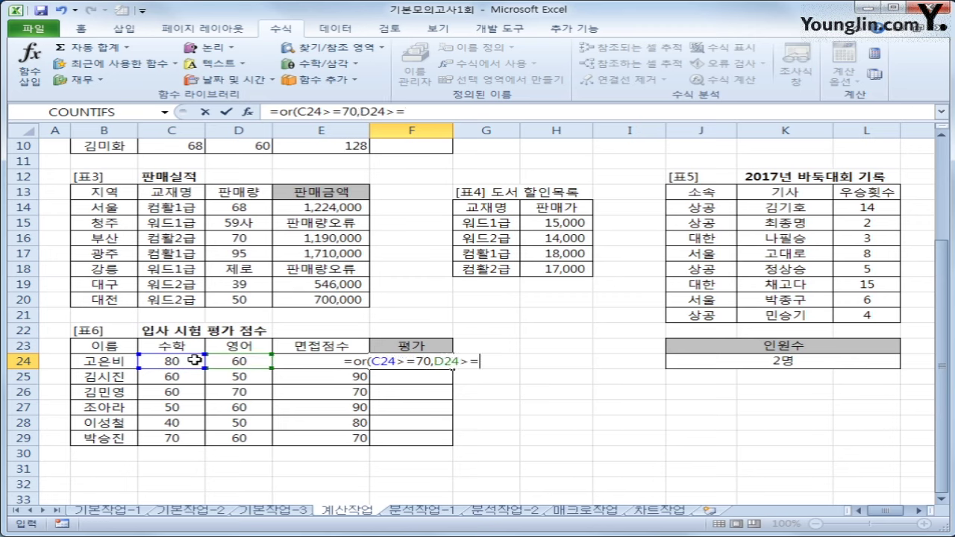
type("70)")
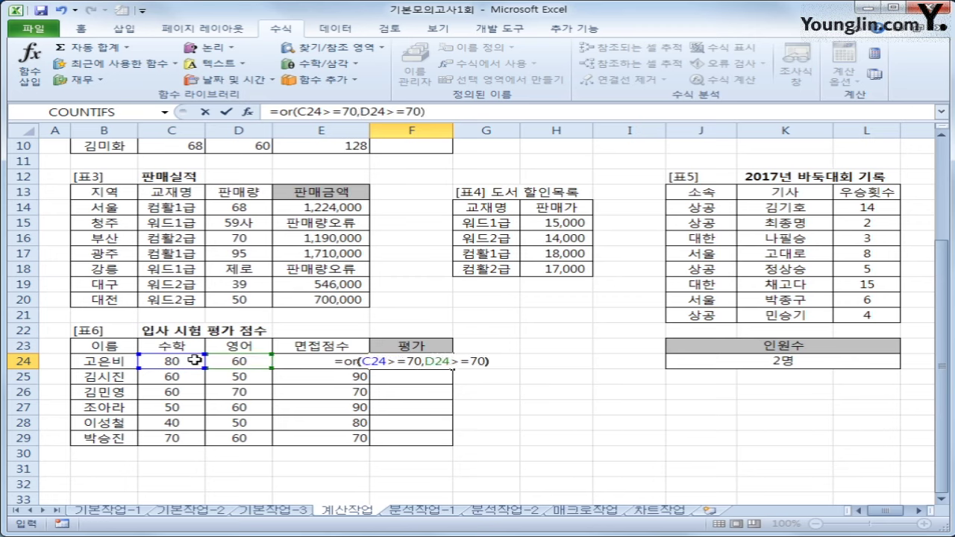
key("Return")
key("Up")
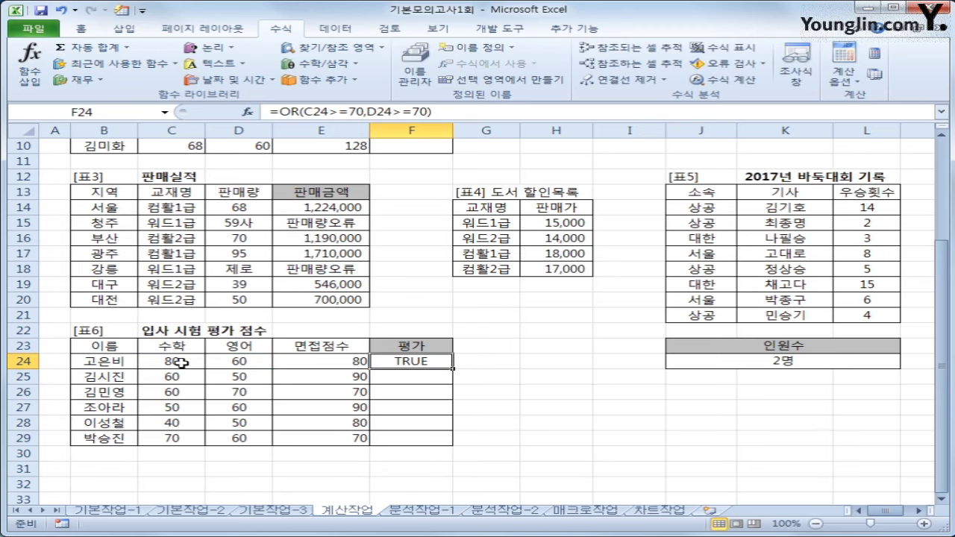
Check the 수학 score in C24 and fill the OR formula from F24 down to F29
left_click(181, 364)
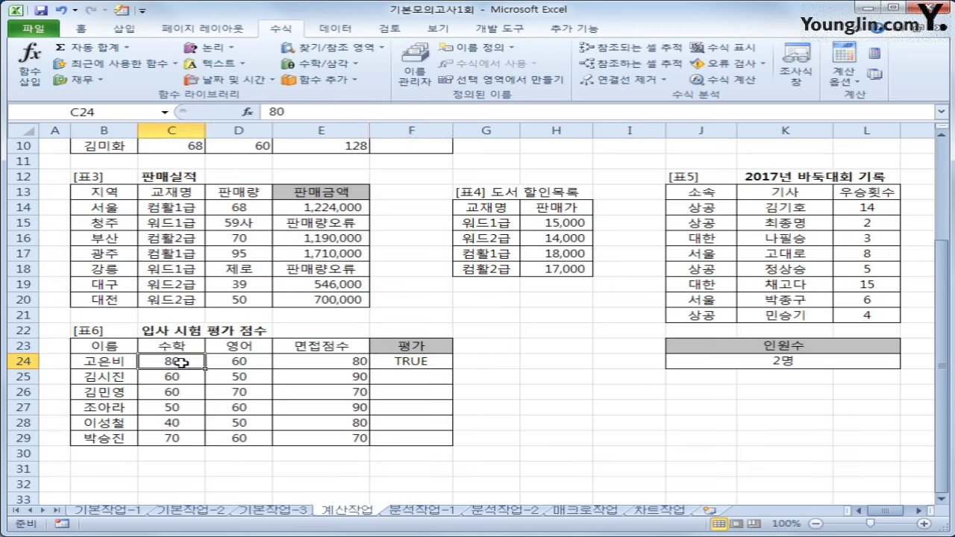
left_click(434, 361)
left_click_drag(451, 375, 440, 443)
Compare the 평가 results in rows 25 to 29 with the 수학 and 영어 scores of each row
left_click(396, 377)
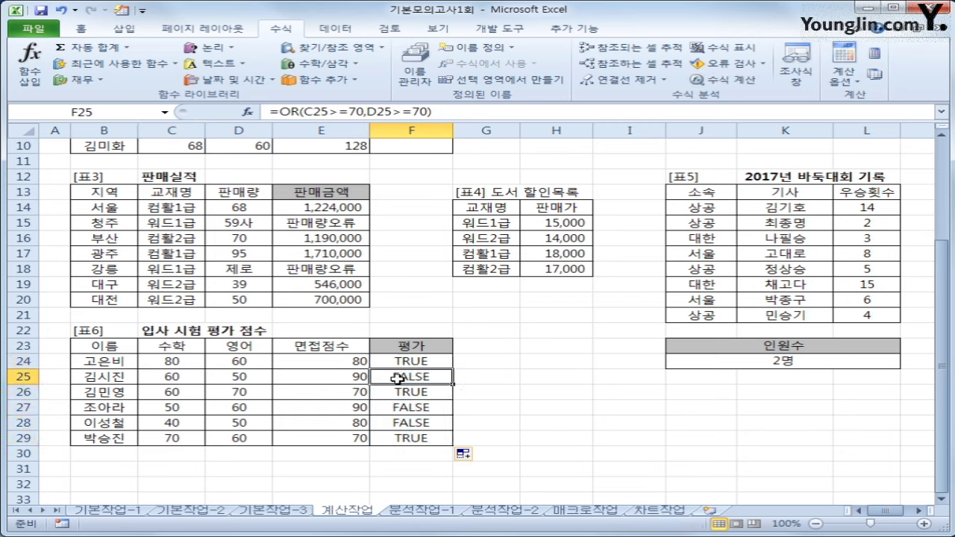
left_click(178, 377)
left_click(238, 377)
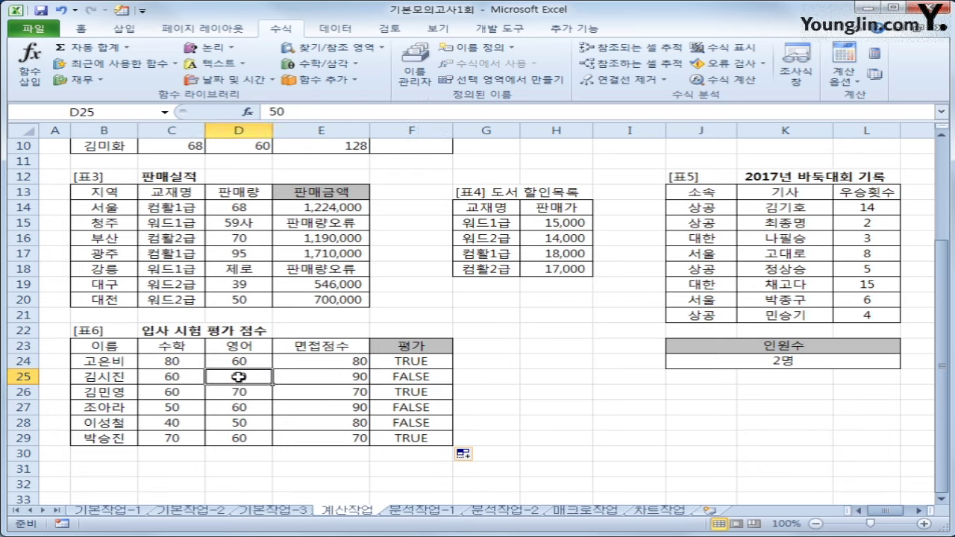
left_click(423, 407)
left_click_drag(195, 406, 235, 407)
left_click(403, 407)
left_click(410, 423)
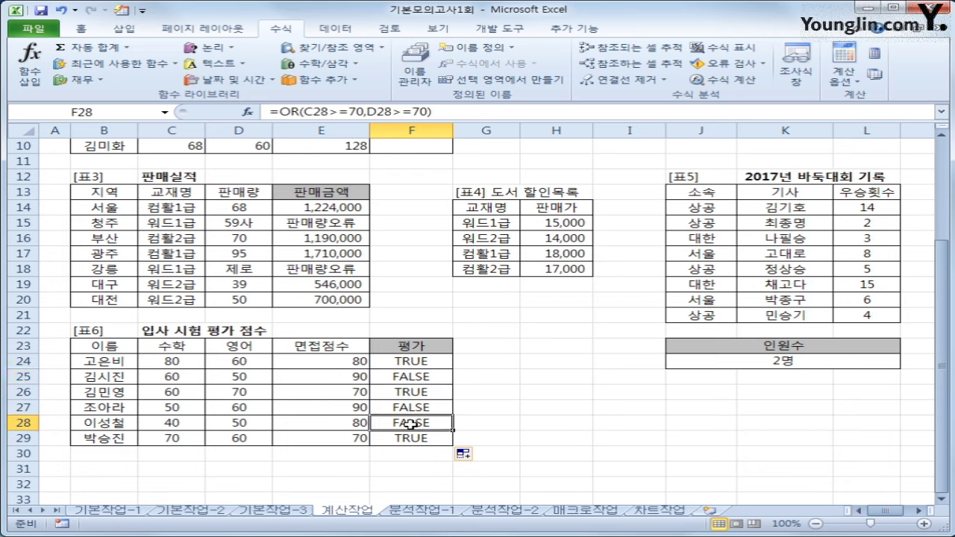
left_click(404, 440)
left_click(170, 436)
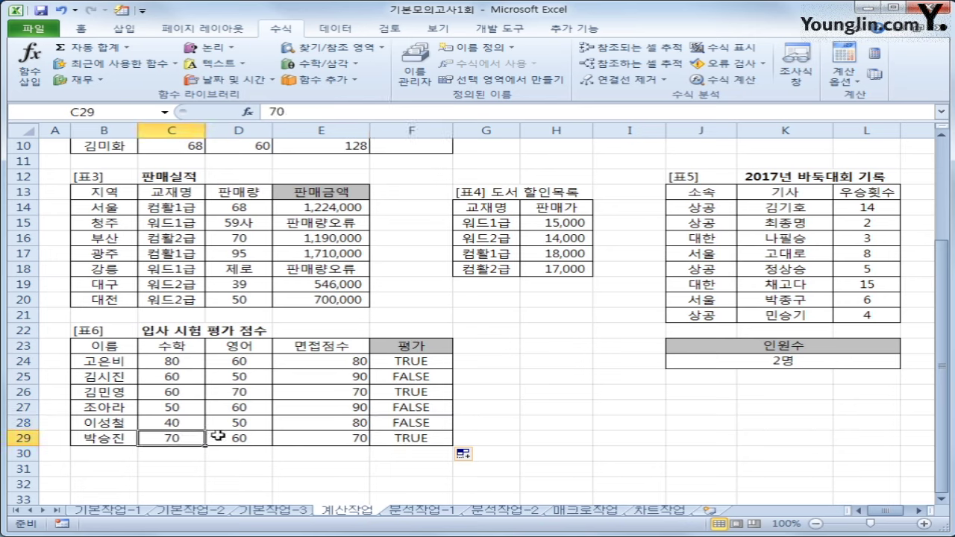
left_click(219, 436)
left_click(191, 395)
left_click(217, 392)
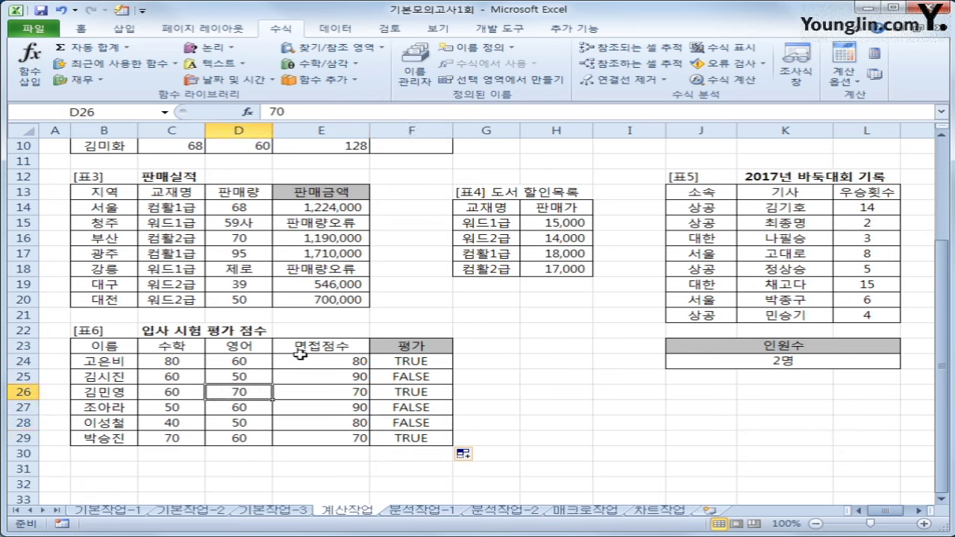
Extend the 평가 formula in F24 of 표6 to =AND(OR(C24>=70,D24>=70),E24>=70)
left_click(447, 366)
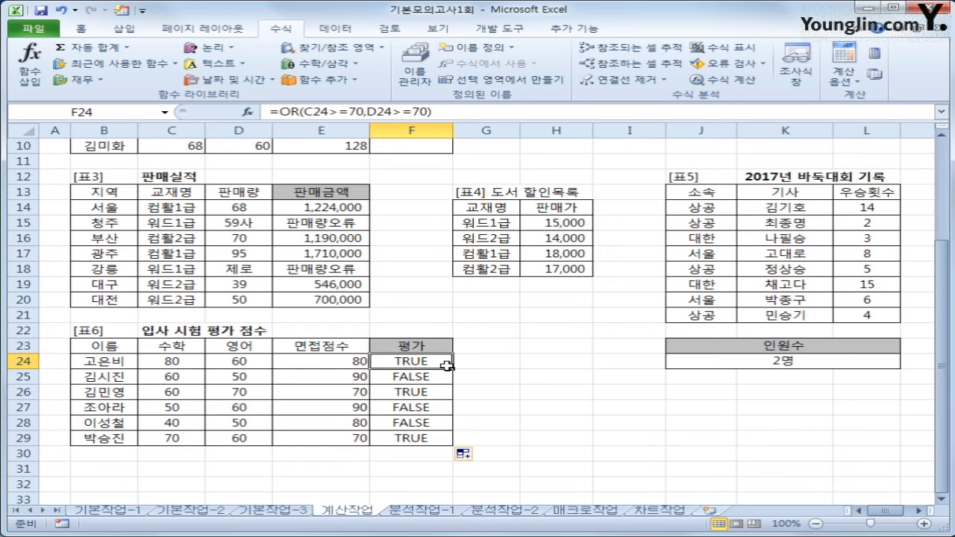
left_click(279, 112)
type("and(")
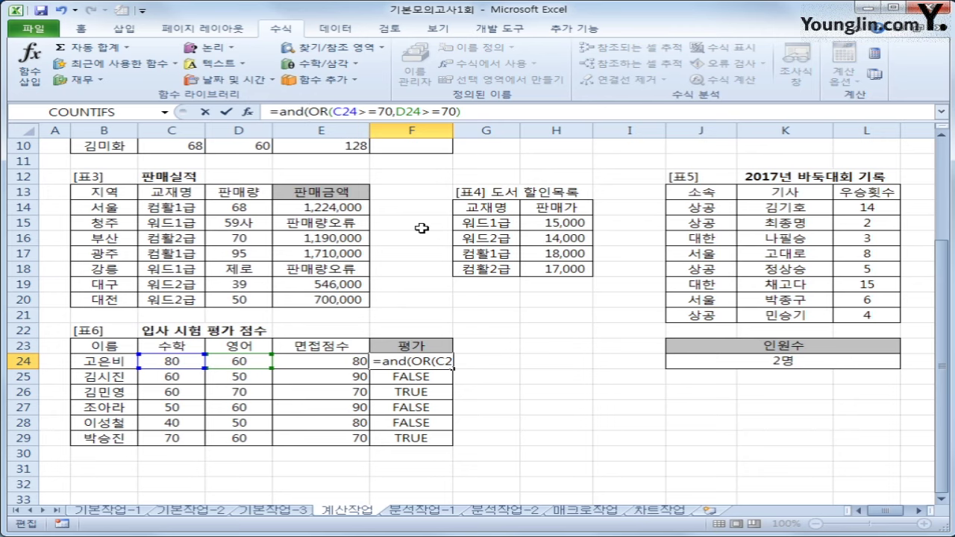
left_click(461, 112)
type(",")
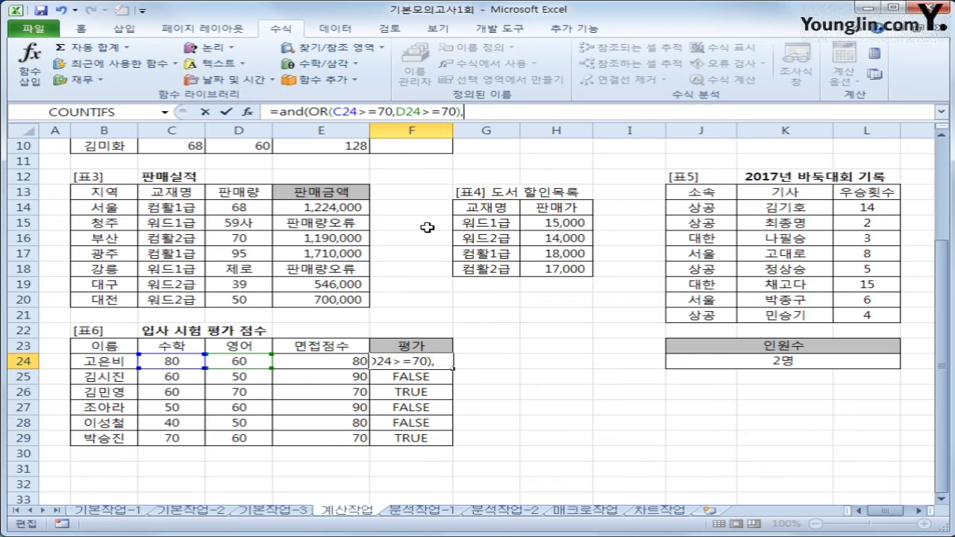
left_click(306, 361)
type(">=")
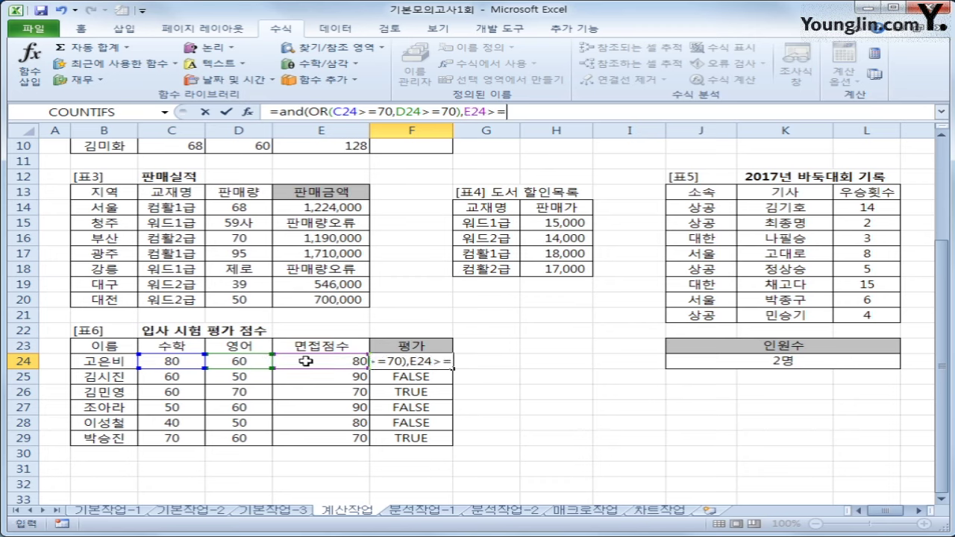
type("70")
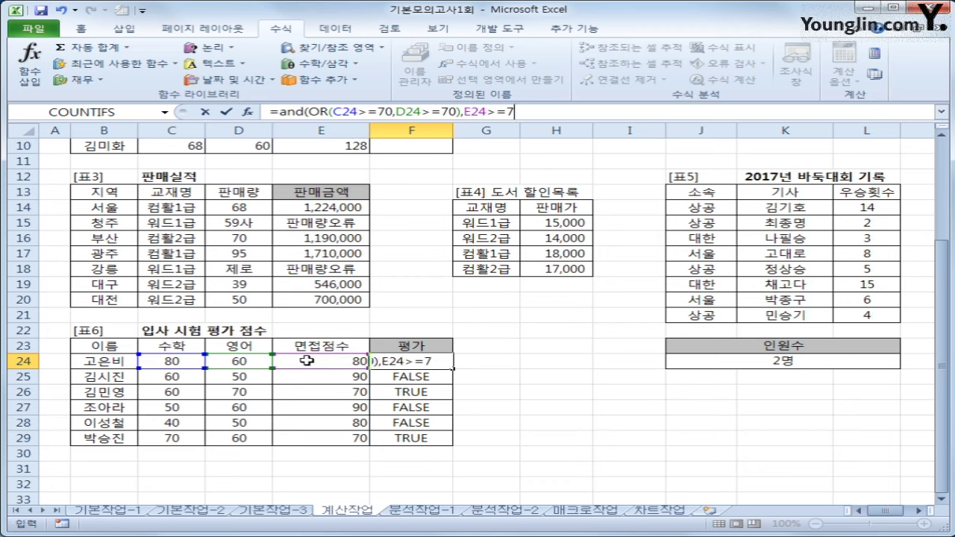
type(")")
key("Return")
key("Up")
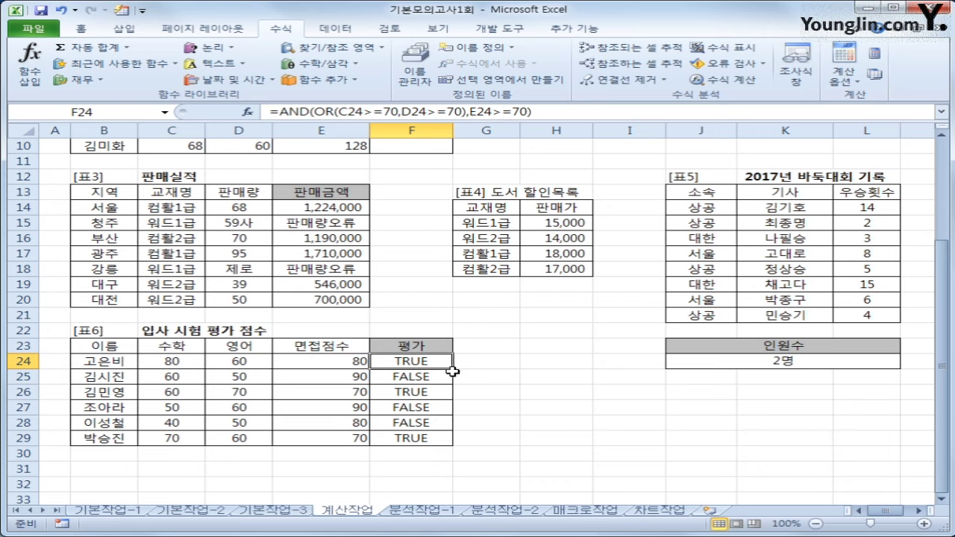
Fill the AND formula from F24 down to F29 and check it against the 면접점수 values in column E
left_click_drag(453, 368, 453, 444)
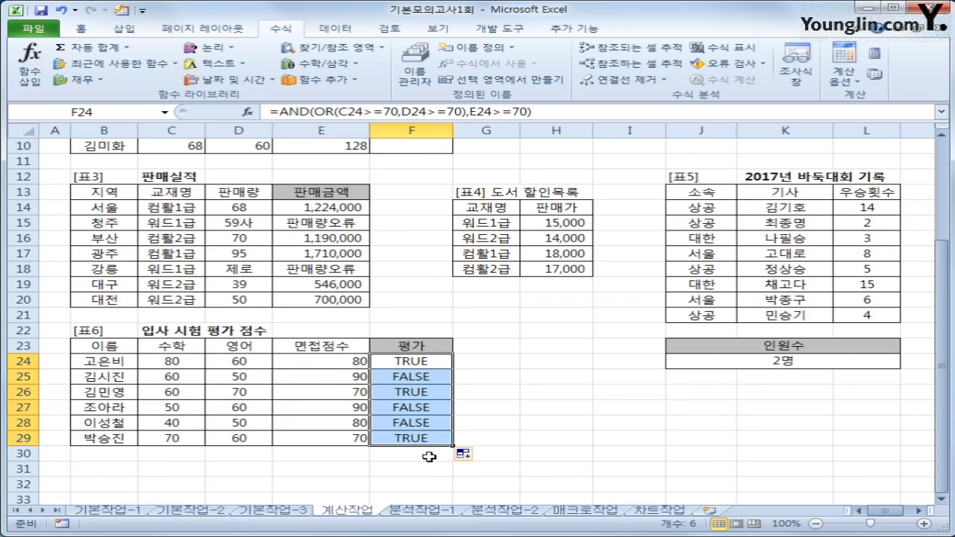
left_click(330, 436)
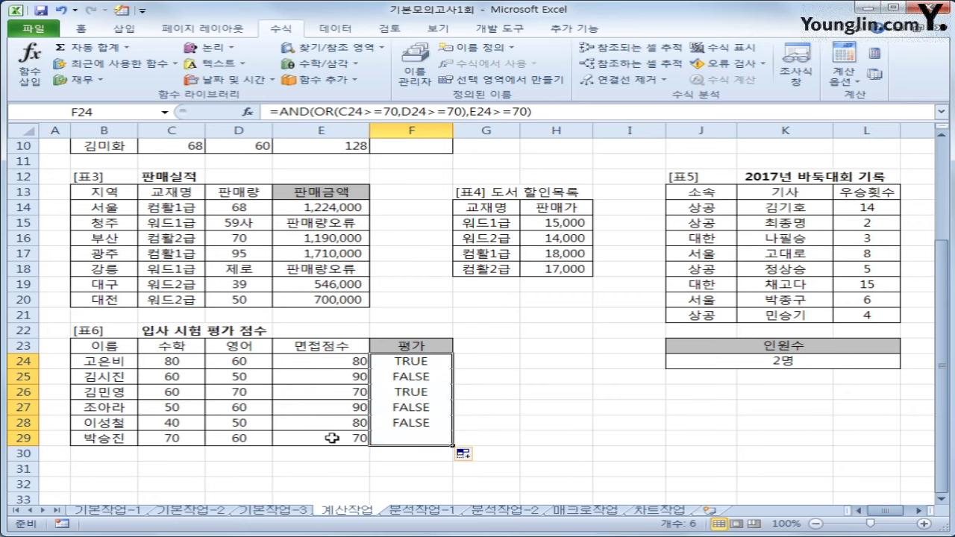
left_click(335, 422)
left_click(342, 379)
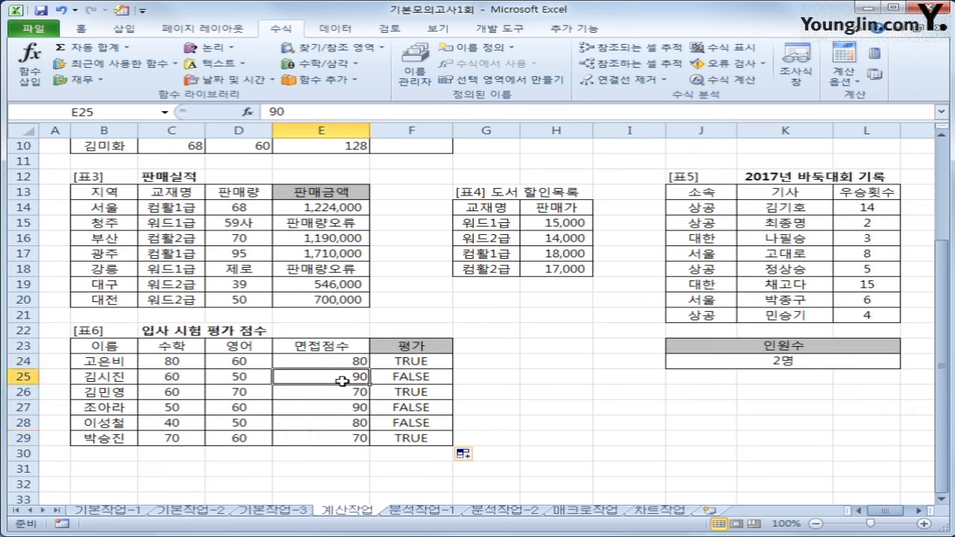
left_click(344, 364)
Change F24 to =IF(AND(OR(C24>=70,D24>=70),E24>=70),"합격","") and fill it down to F29
left_click(377, 361)
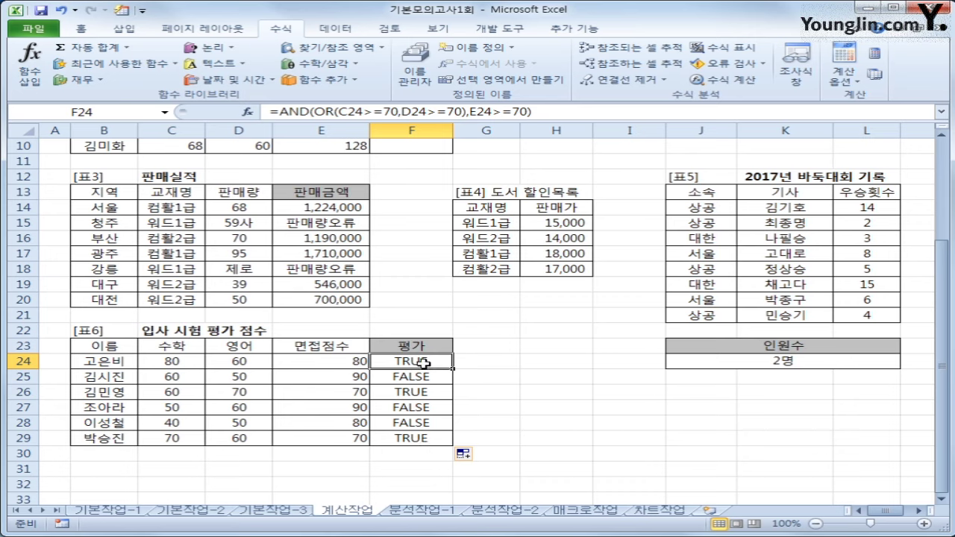
left_click(277, 112)
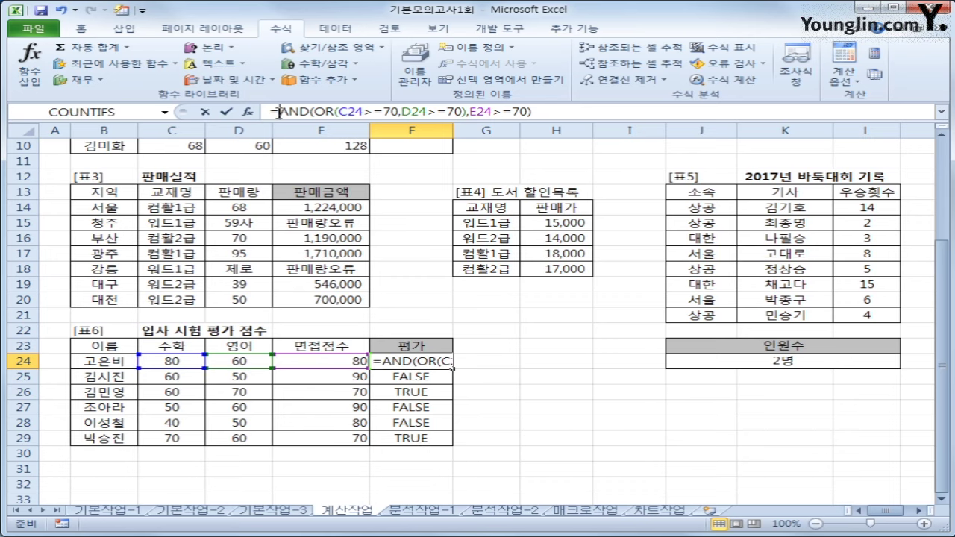
left_click(280, 112)
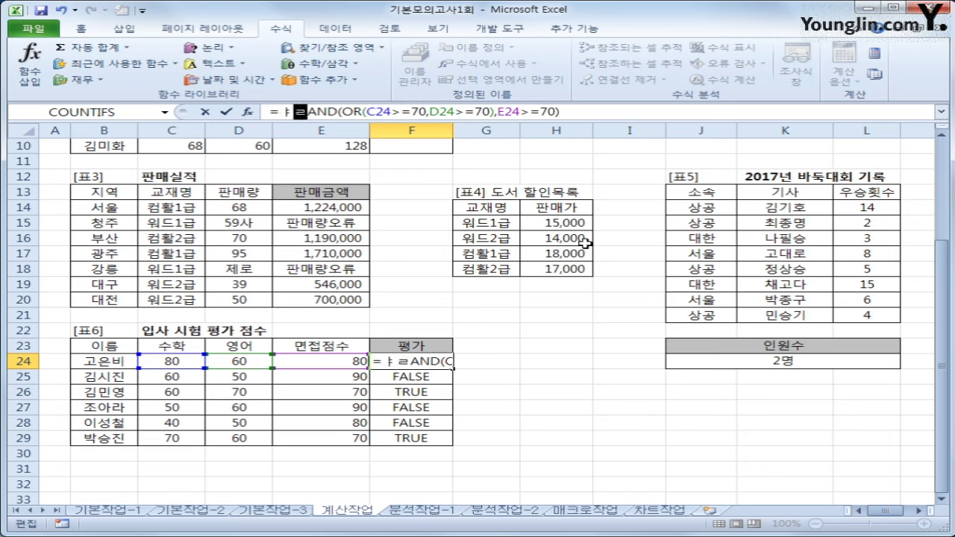
type("if(")
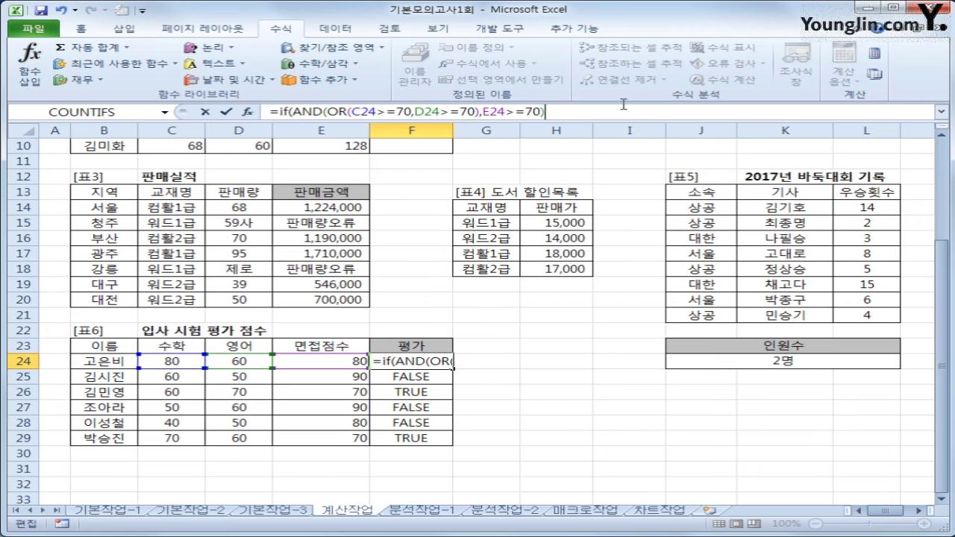
type(",\"")
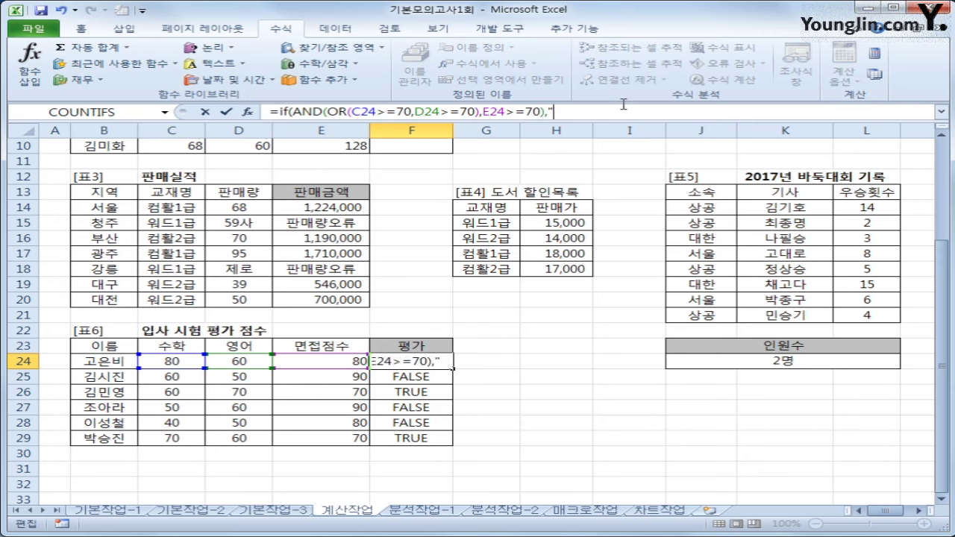
type("합격\",")
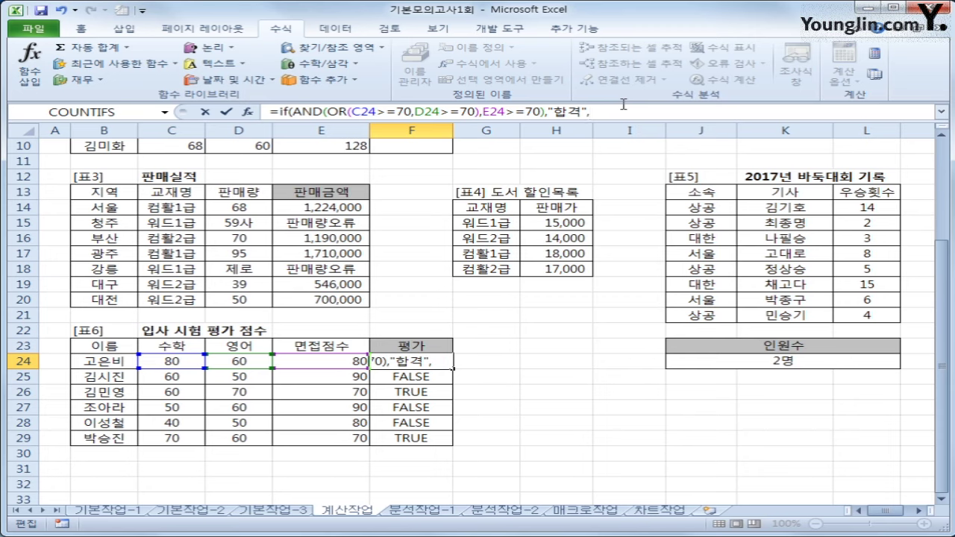
type("\"\")")
key("Return")
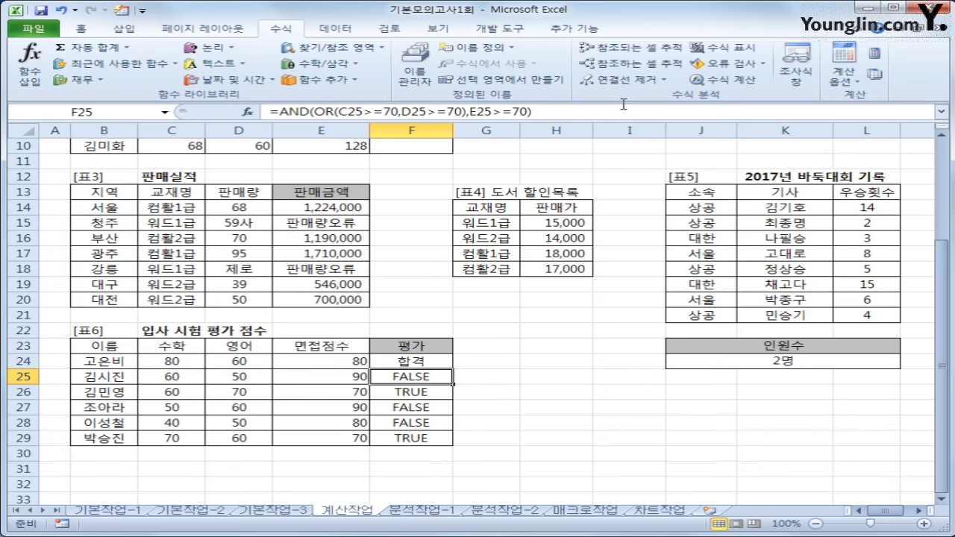
left_click(430, 359)
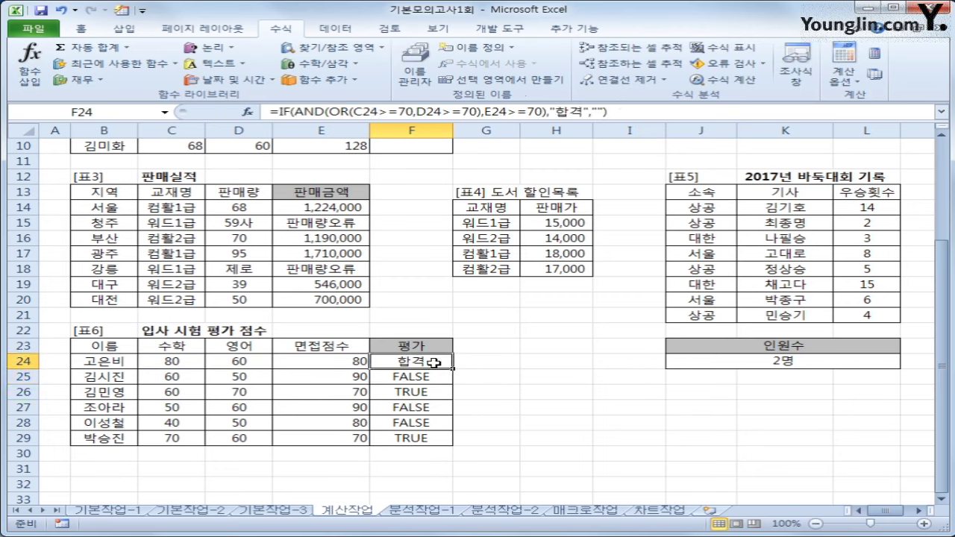
left_click_drag(452, 369, 445, 444)
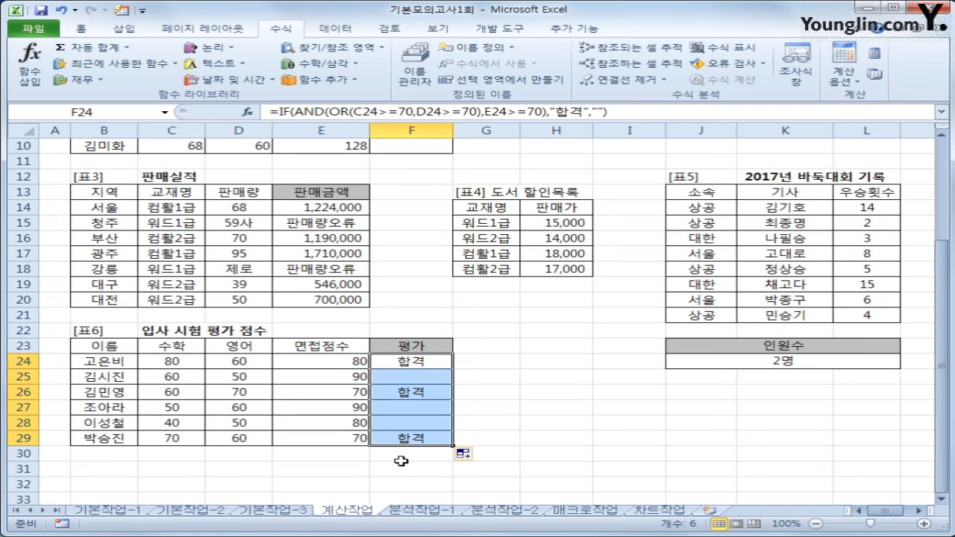
Open the 분석작업-1 sheet and review the 매출수량 columns of 표1 to 표3 and the quantity headers of 표4
left_click(441, 511)
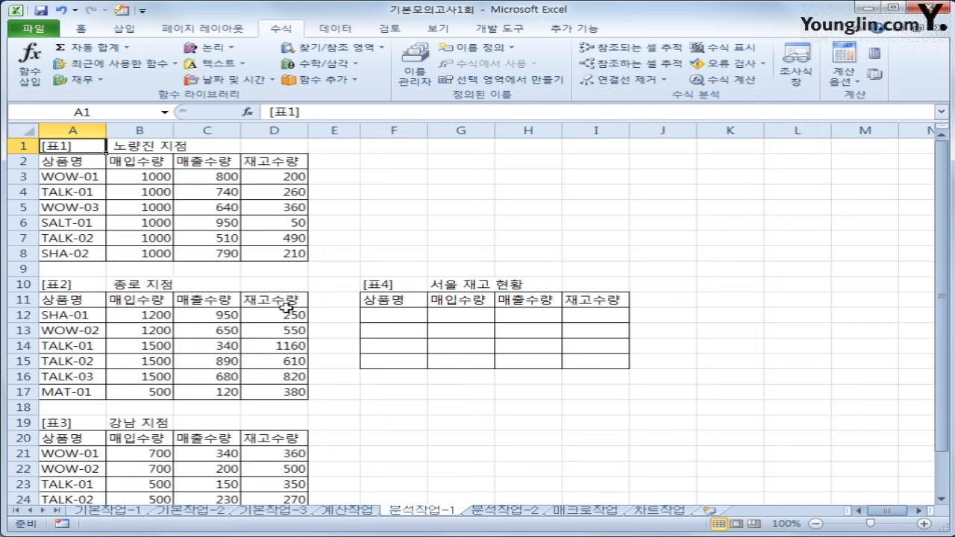
left_click(207, 222)
left_click(206, 329)
left_click(206, 453)
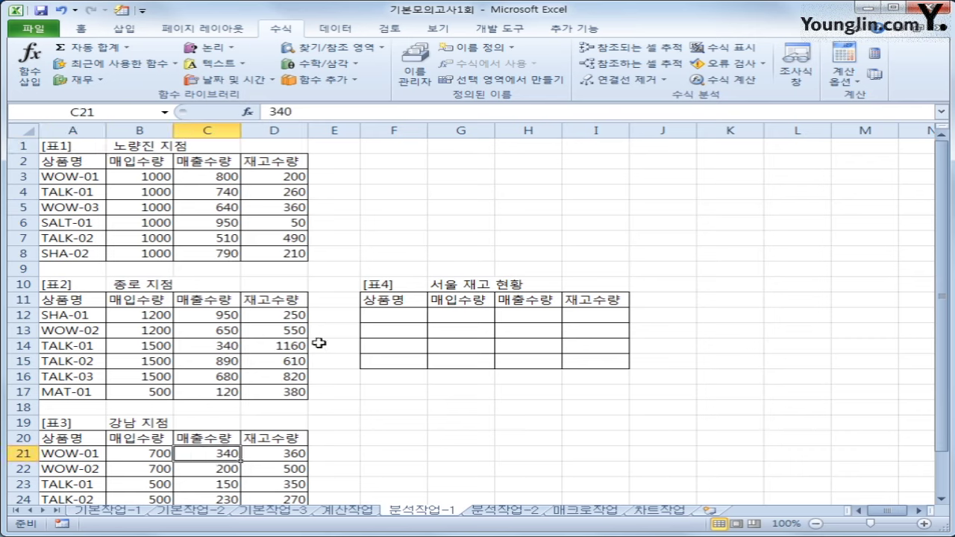
left_click(464, 303)
left_click(530, 302)
left_click(616, 302)
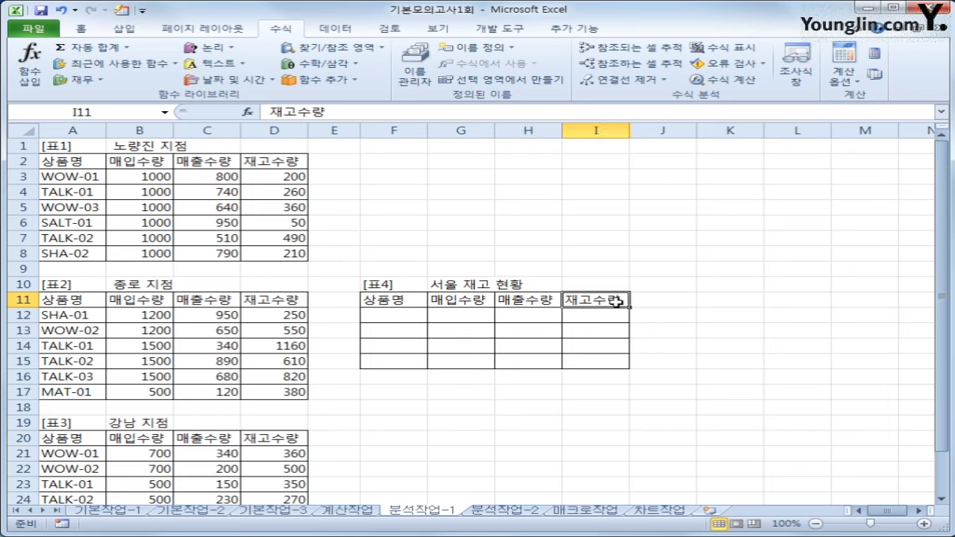
Enter the wildcard product names W*, T*, S* and M* in cells F12 to F15 of 표4
left_click(391, 317)
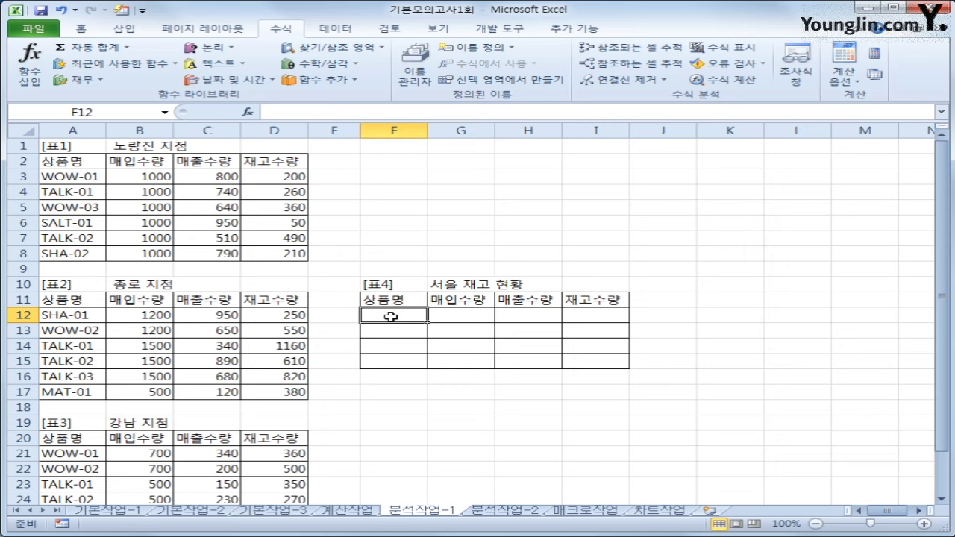
type("w")
type("W")
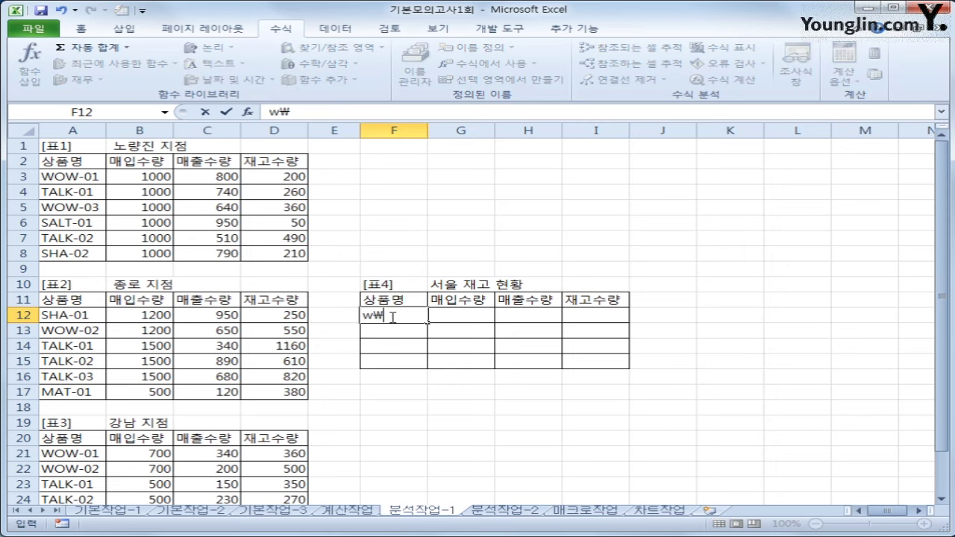
type("W")
key("BackSpace")
key("BackSpace")
key("BackSpace")
type("W*")
key("Return")
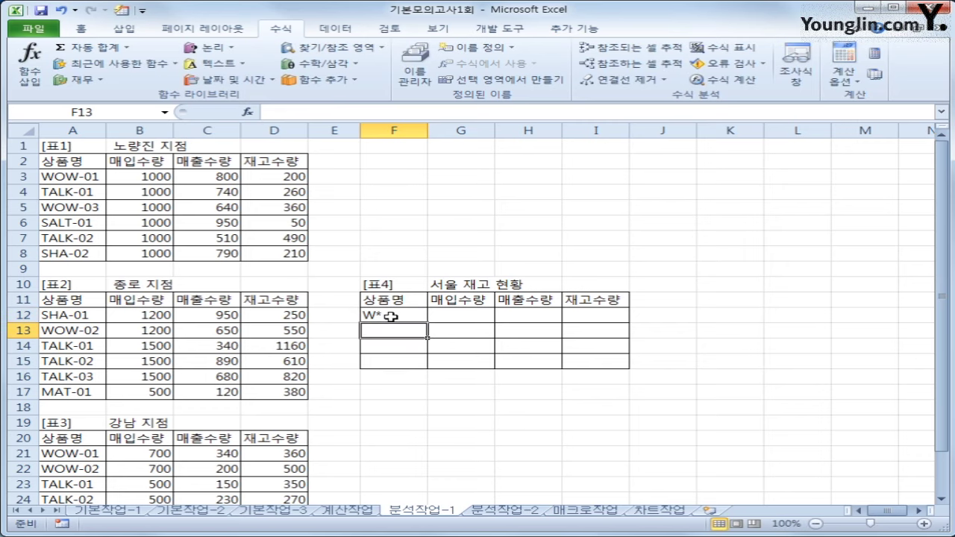
type("T*")
key("Return")
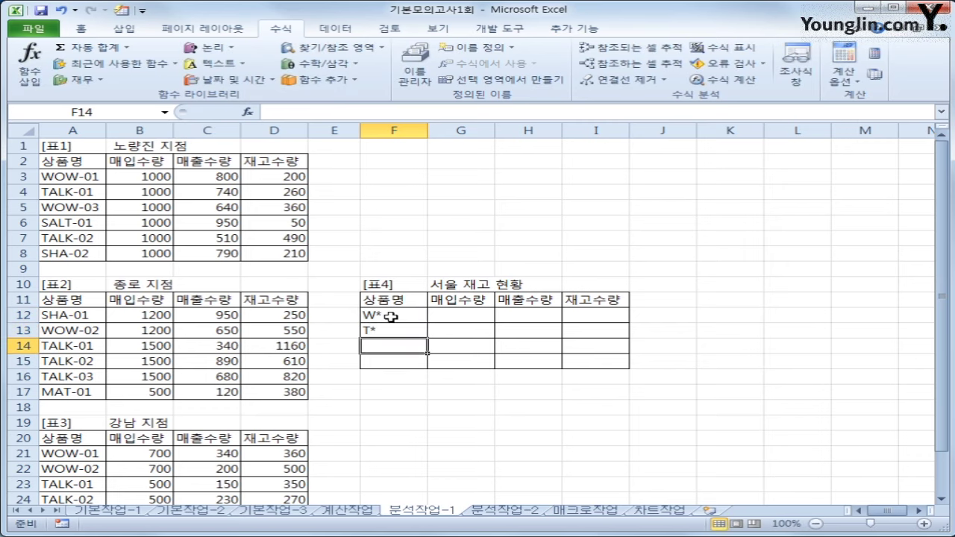
type("S*")
key("Return")
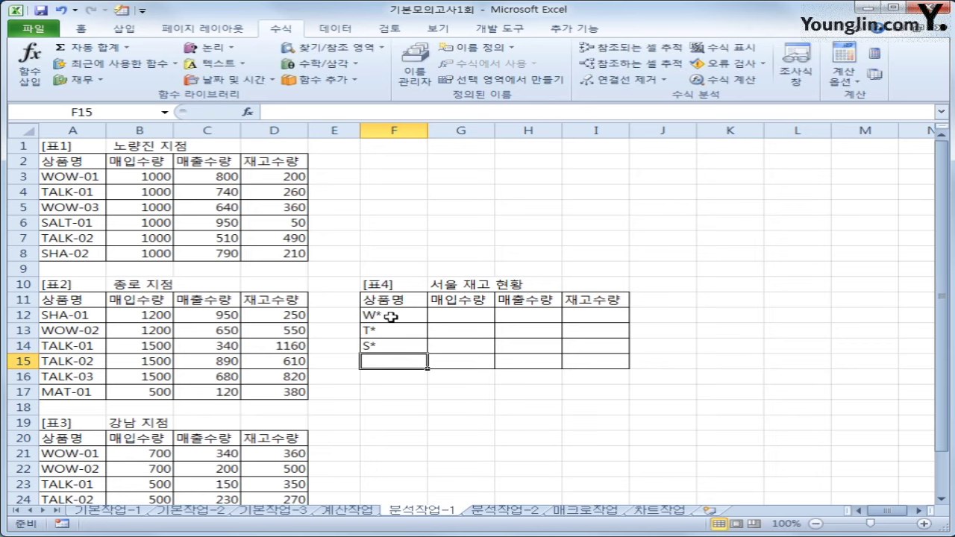
type("M*")
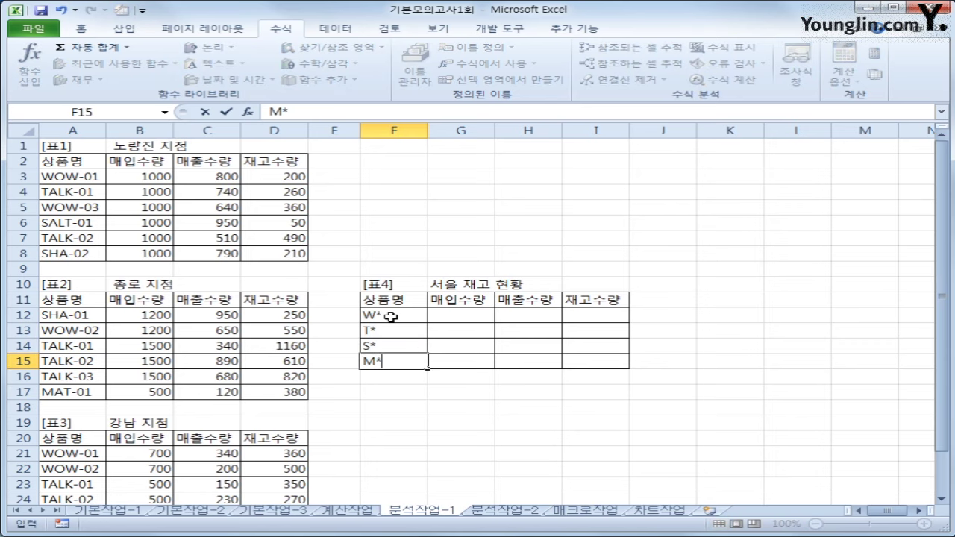
key("Return")
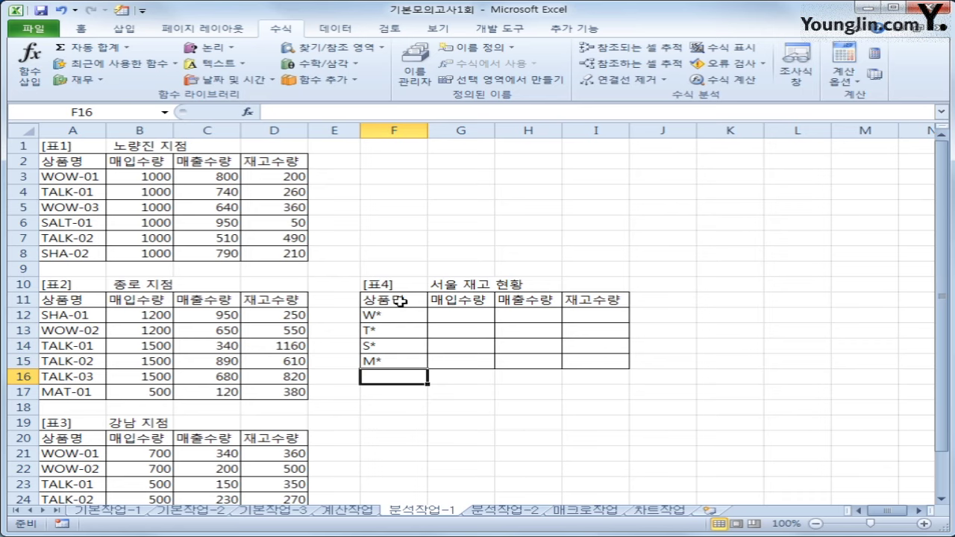
Start a 합계 consolidation into 표4 (F11:I15) and add the 표1 range A2:D8 as its first reference
mouse_move(401, 300)
left_mouse_down()
mouse_move(571, 339)
mouse_move(609, 365)
left_mouse_up()
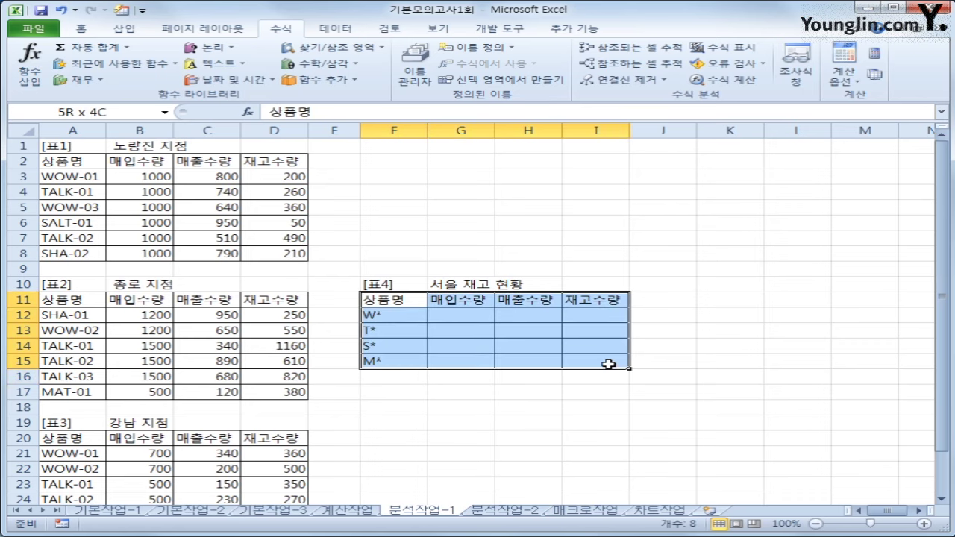
left_click_drag(609, 364, 608, 364)
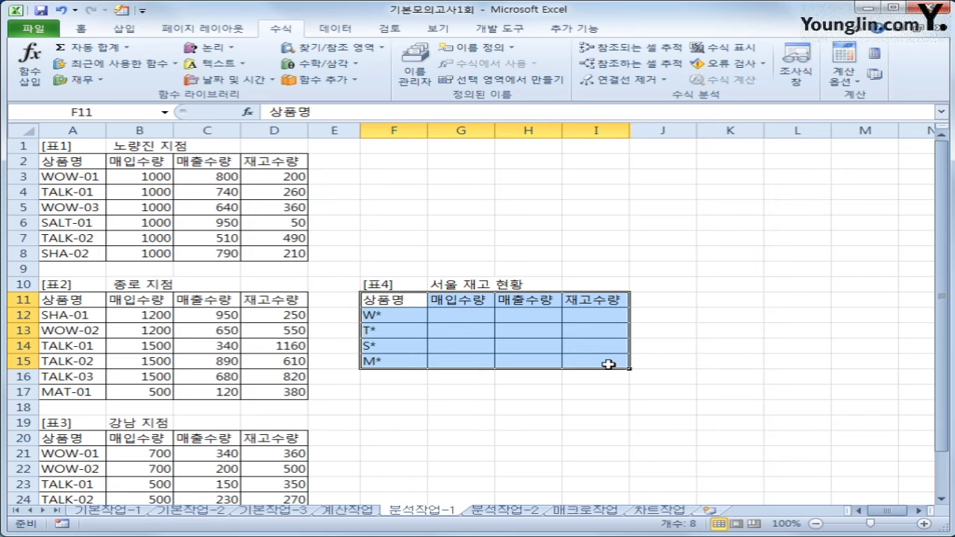
left_click(335, 28)
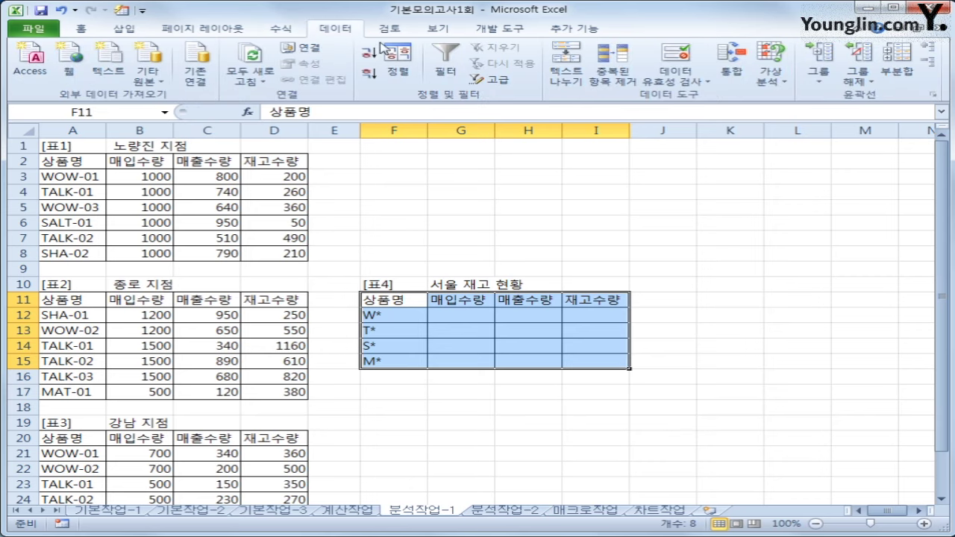
left_click(731, 66)
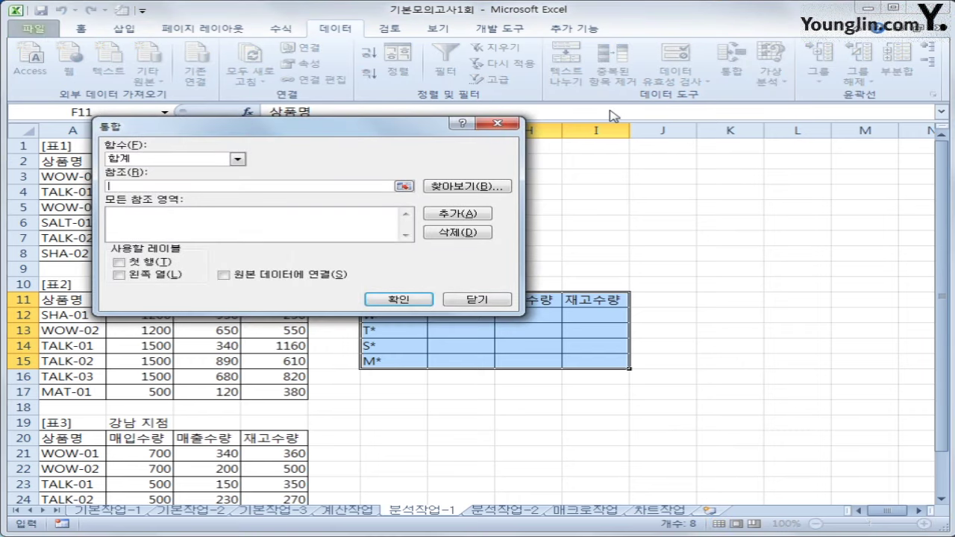
left_click_drag(276, 124, 570, 61)
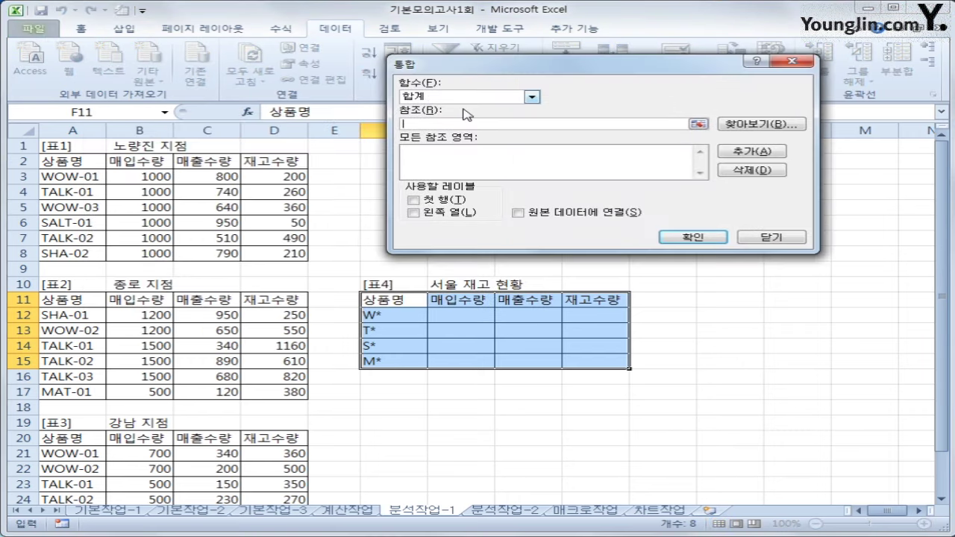
left_click_drag(76, 161, 259, 253)
left_click(752, 152)
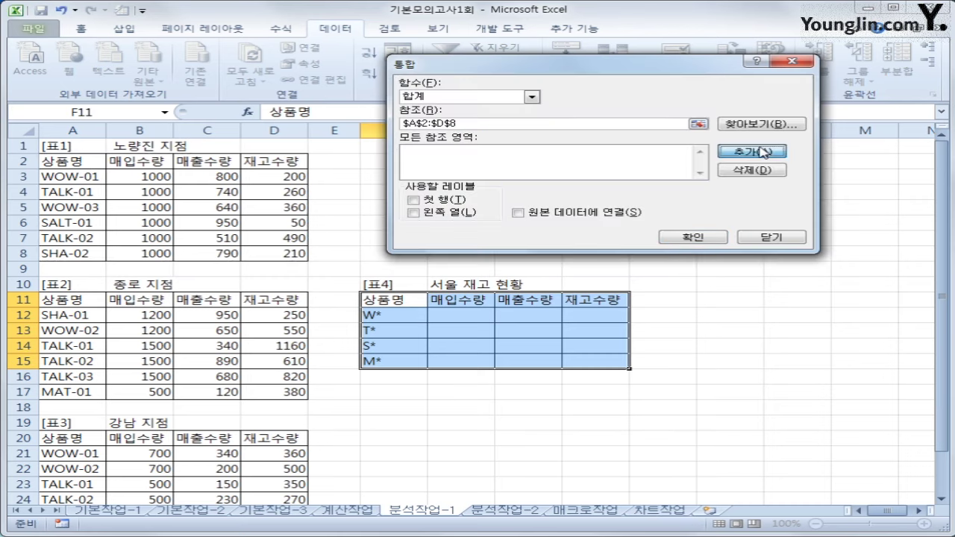
Add the 표2 range A11:D17 to the consolidation references
left_click(69, 299)
left_click_drag(70, 300, 257, 388)
left_click(737, 154)
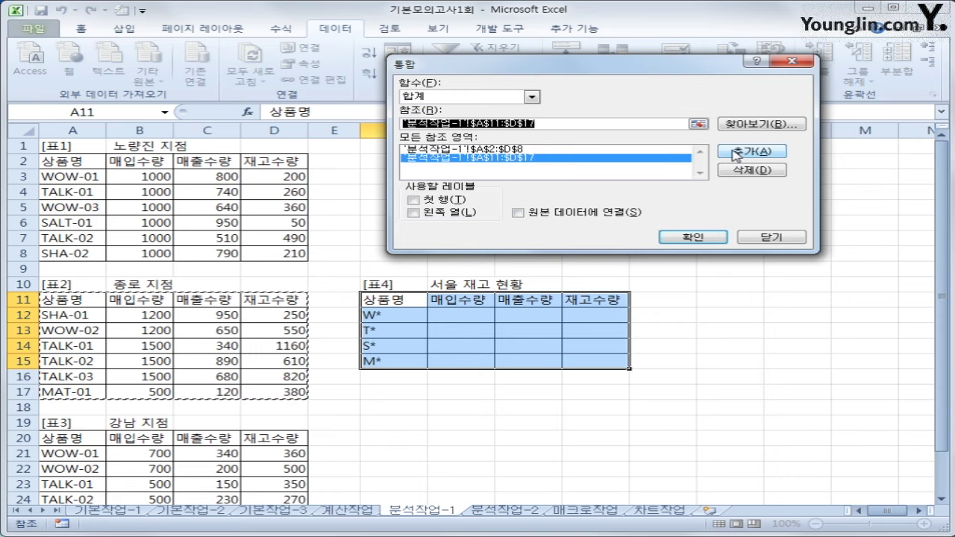
Add the 표3 range A20:D26 as the third reference and run the consolidation with 첫 행 and 왼쪽 열 labels enabled
left_click_drag(60, 438, 271, 475)
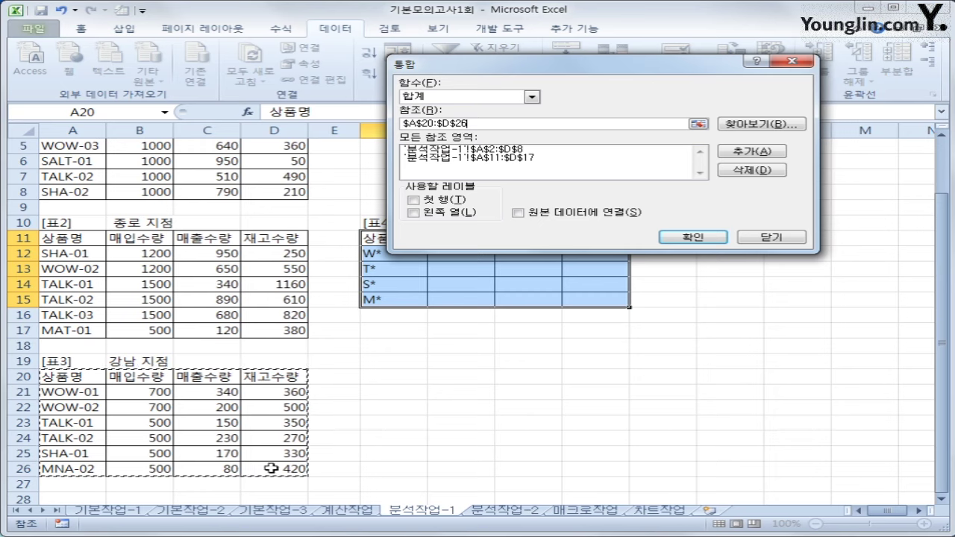
left_click(751, 153)
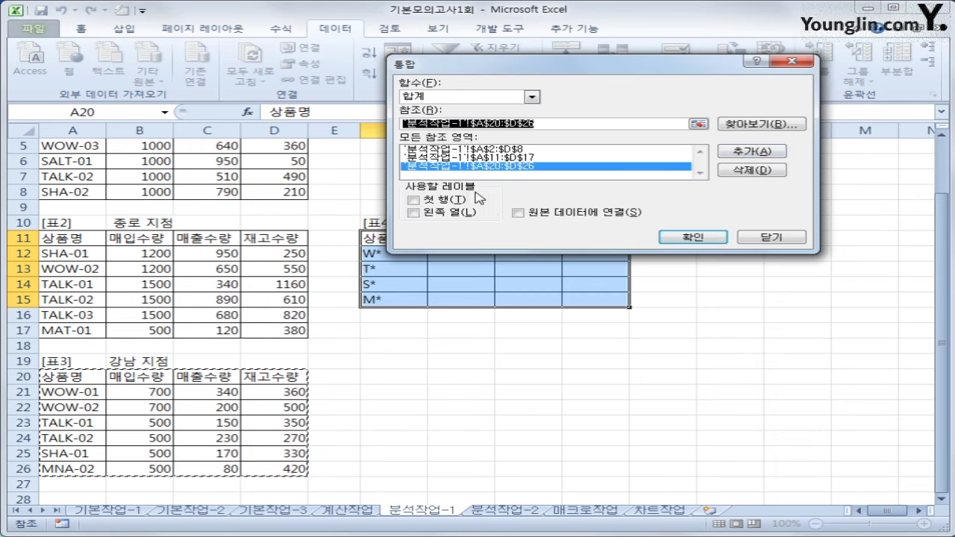
left_click(447, 201)
left_click(448, 215)
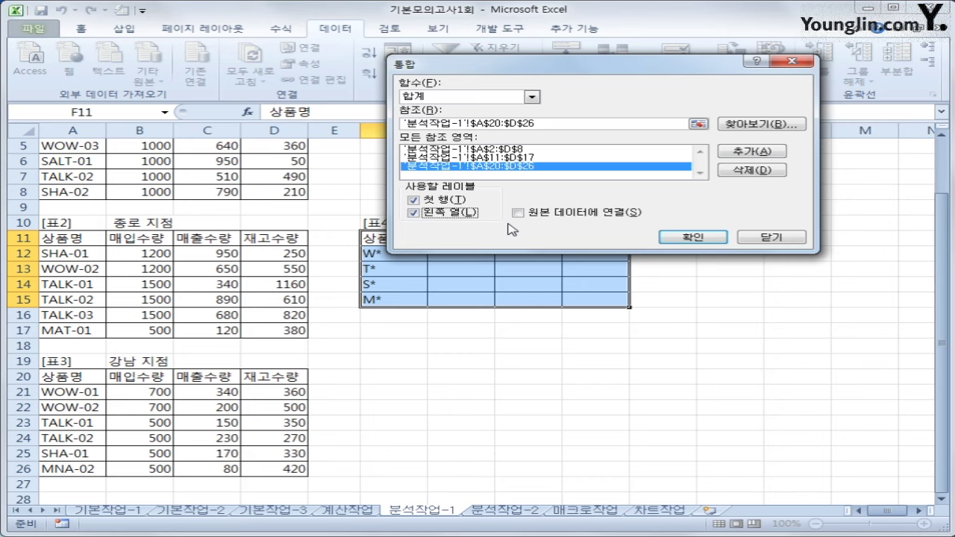
left_click(688, 238)
Review the consolidated quantities in 표4 for the wildcard product names W*, T*, S* and M*
left_click(613, 298)
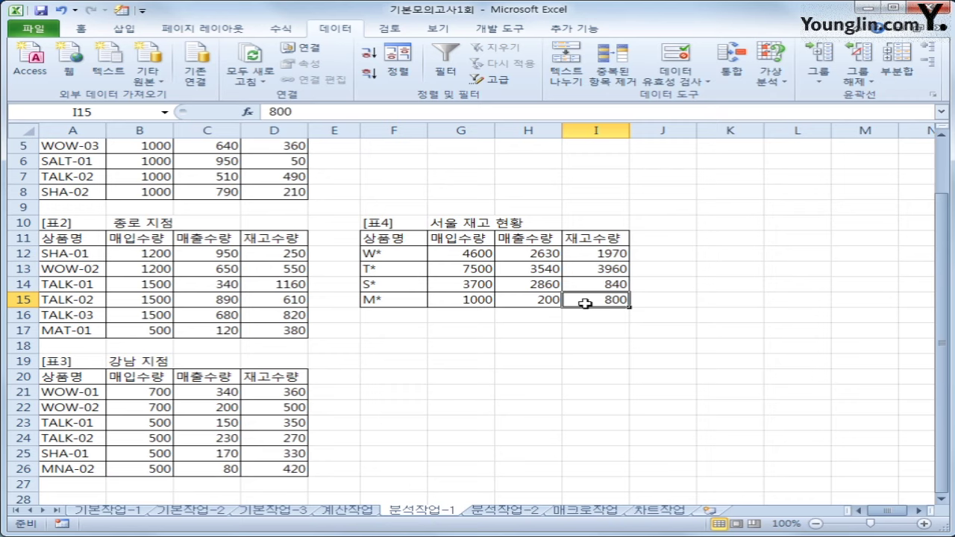
left_click(422, 254)
left_click(397, 283)
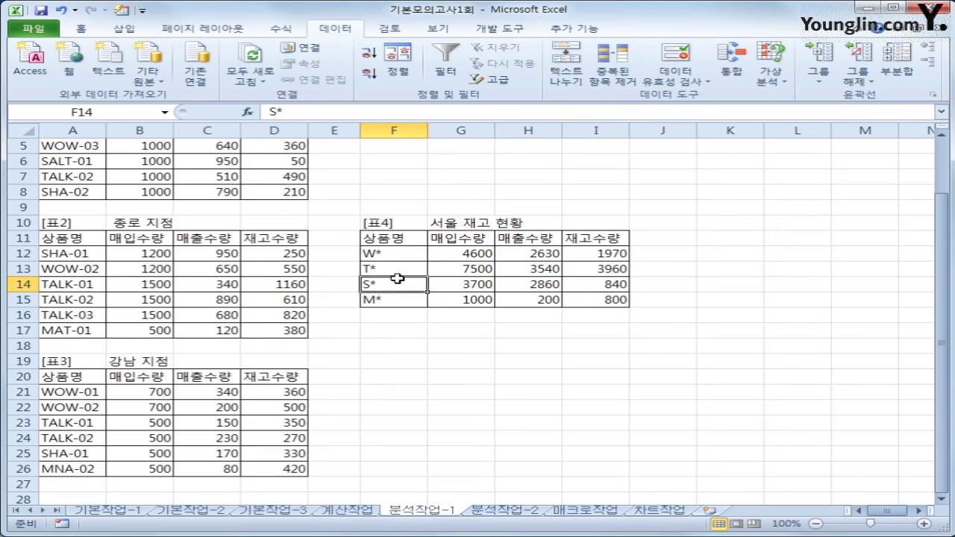
left_click(407, 267)
left_click(410, 287)
left_click(405, 302)
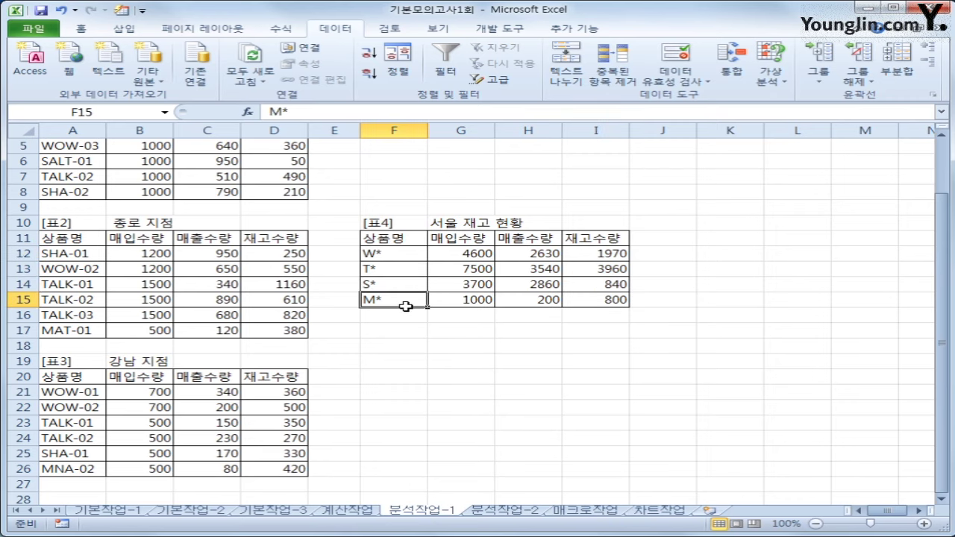
scroll(411, 288, "up", 2)
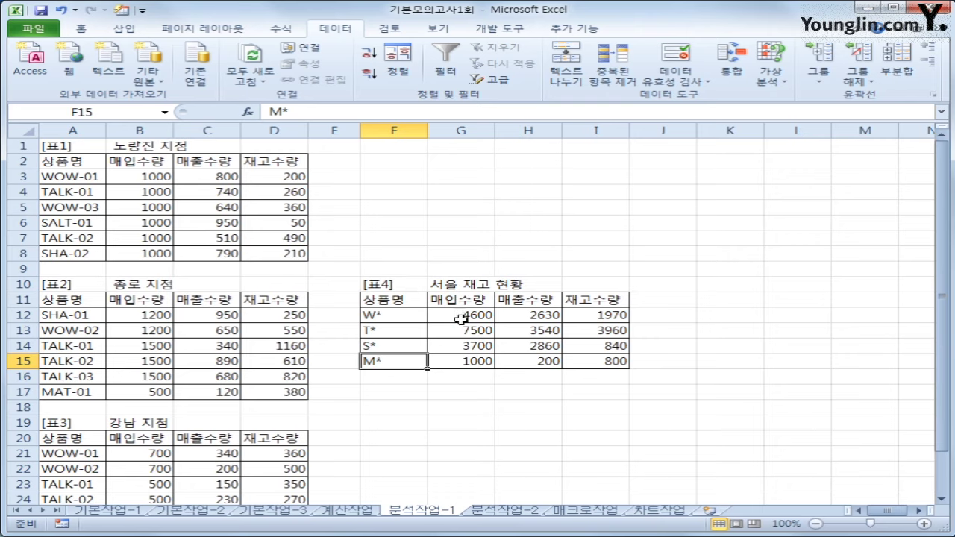
Open the 분석작업-2 sheet and examine the 순이익 계산 inputs in C3 to C7 and the 순이익금 formula in C8
left_click(509, 514)
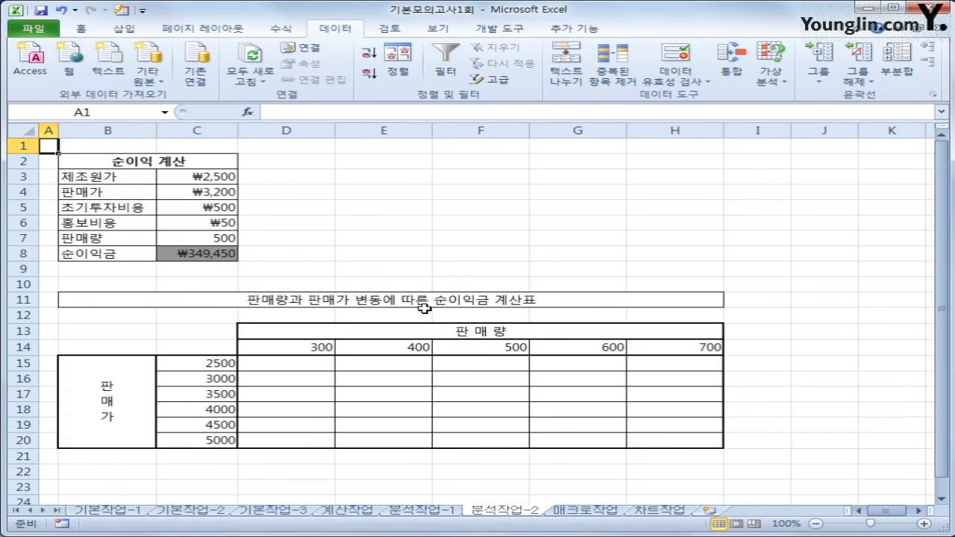
left_click(197, 180)
left_click(199, 190)
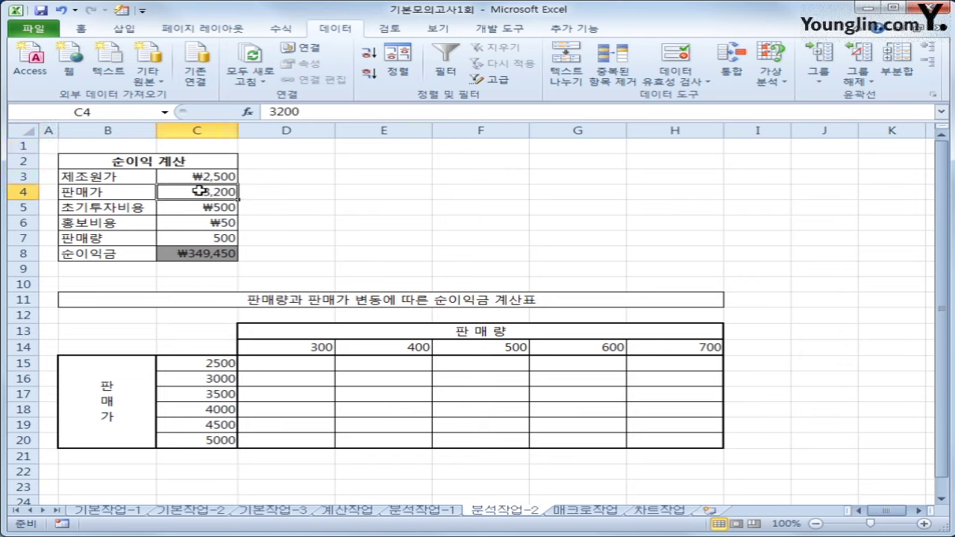
left_click(211, 206)
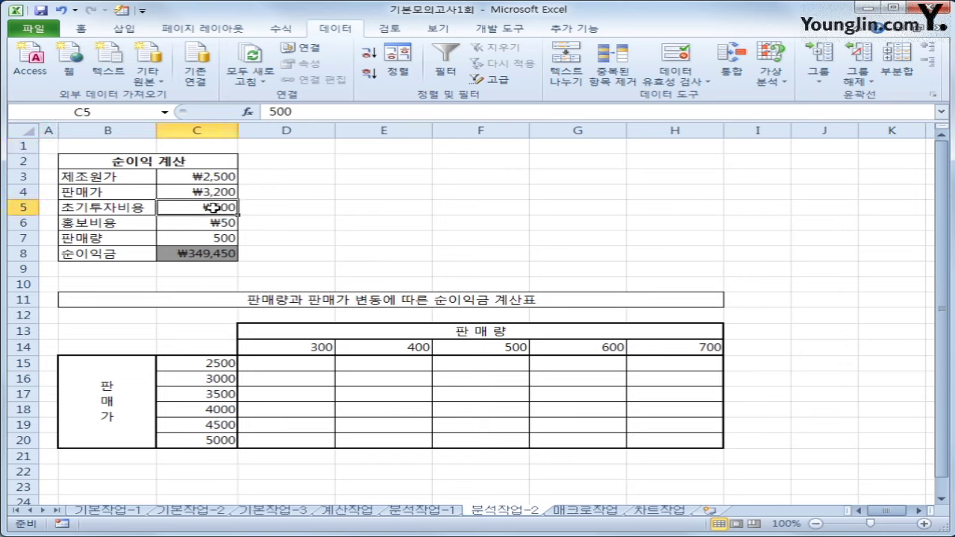
left_click(221, 221)
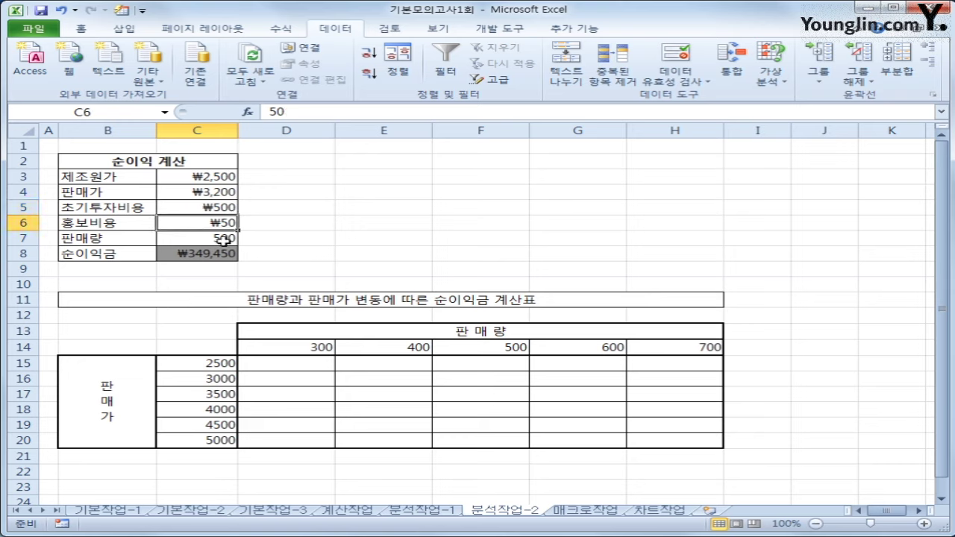
left_click(226, 237)
left_click(220, 255)
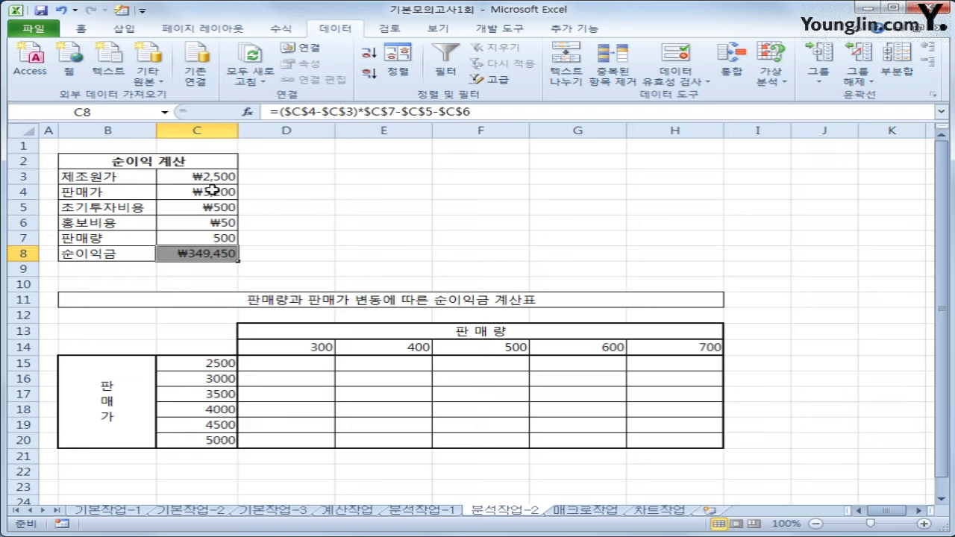
Examine the 판매가 values in C15:C20 and the 판매량 values in D14:H14 of the 순이익금 계산표
left_click(219, 363)
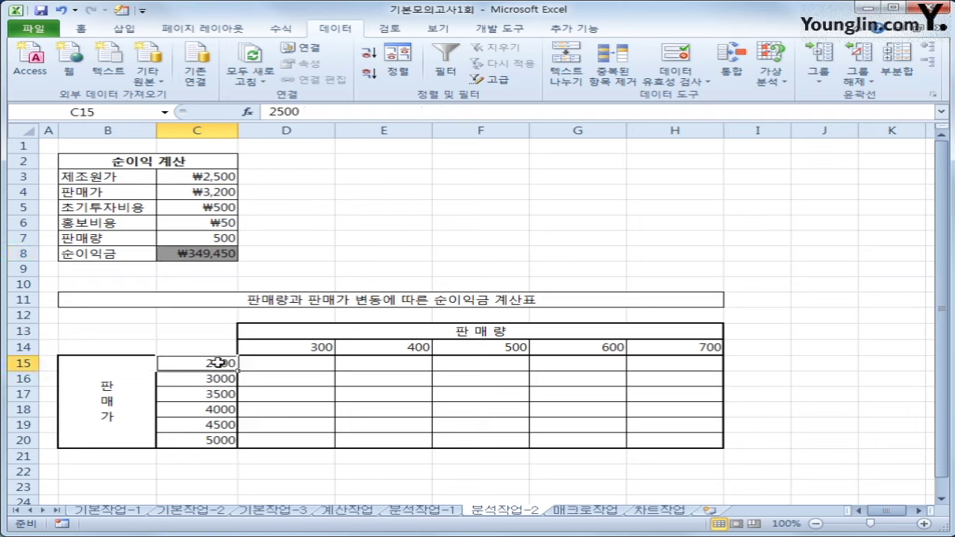
left_click(219, 440)
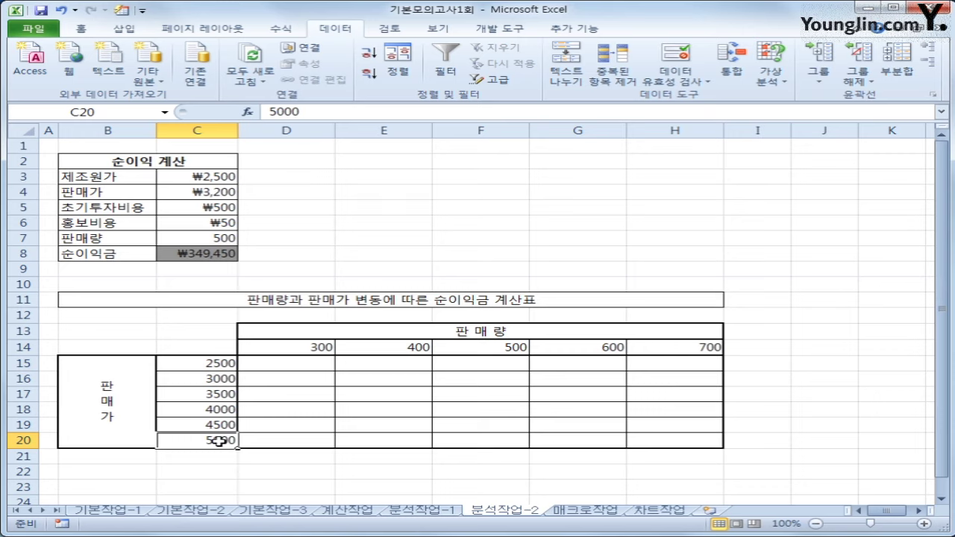
left_click(216, 238)
left_click(303, 348)
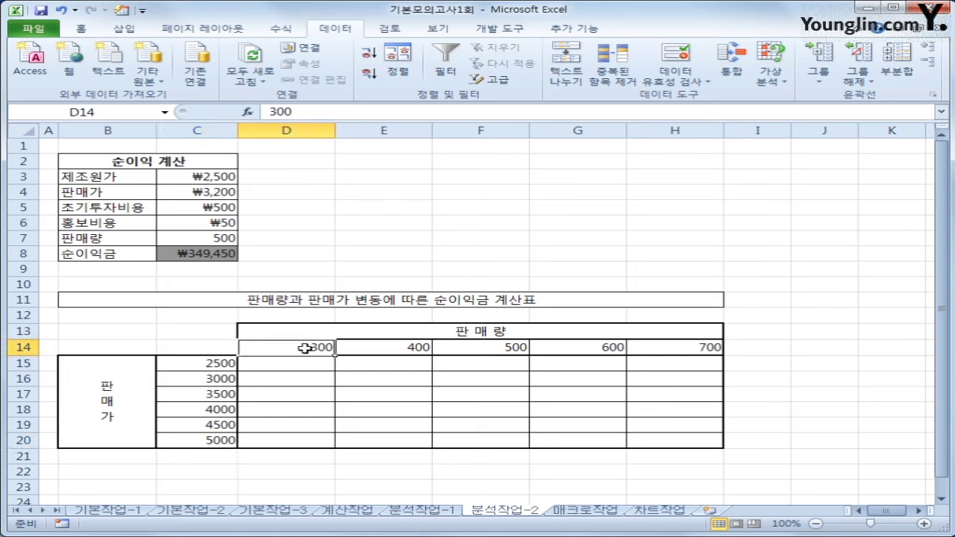
left_click(718, 349)
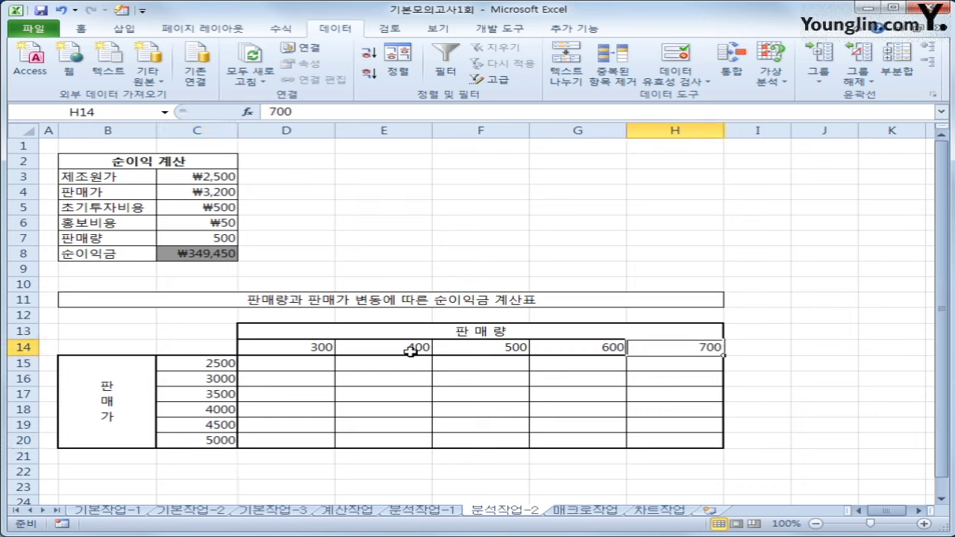
Enter the formula =C8 in cell C14 to link the calculation table to 순이익금
left_click(201, 342)
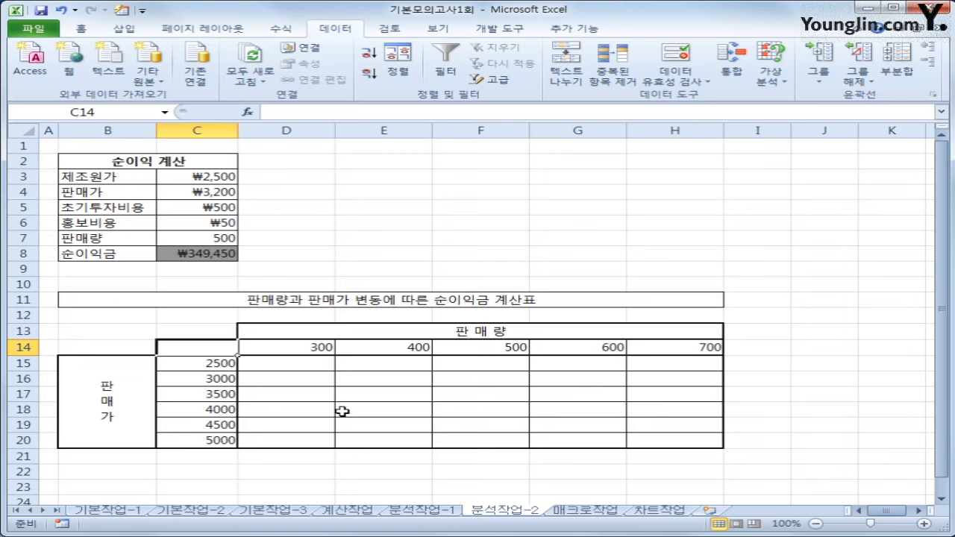
type("=")
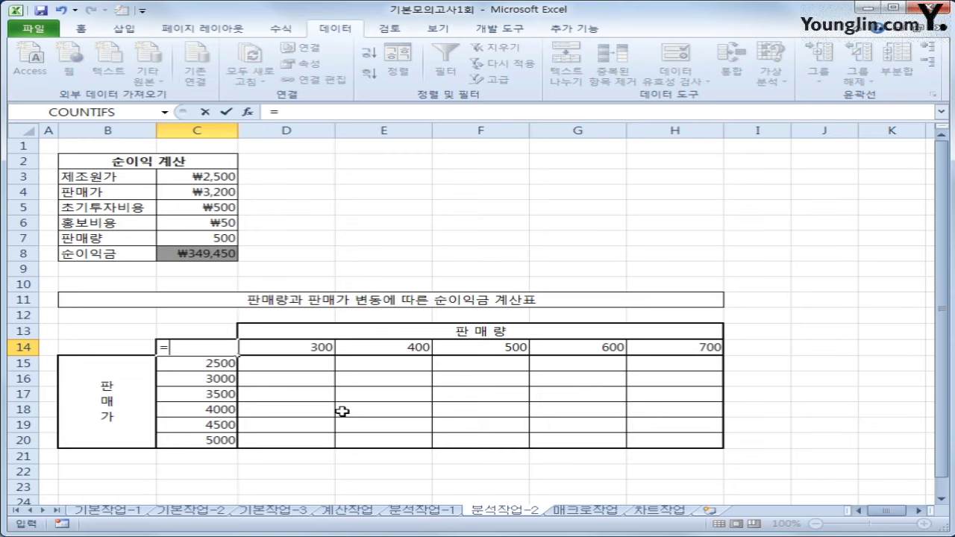
left_click(217, 253)
key("Return")
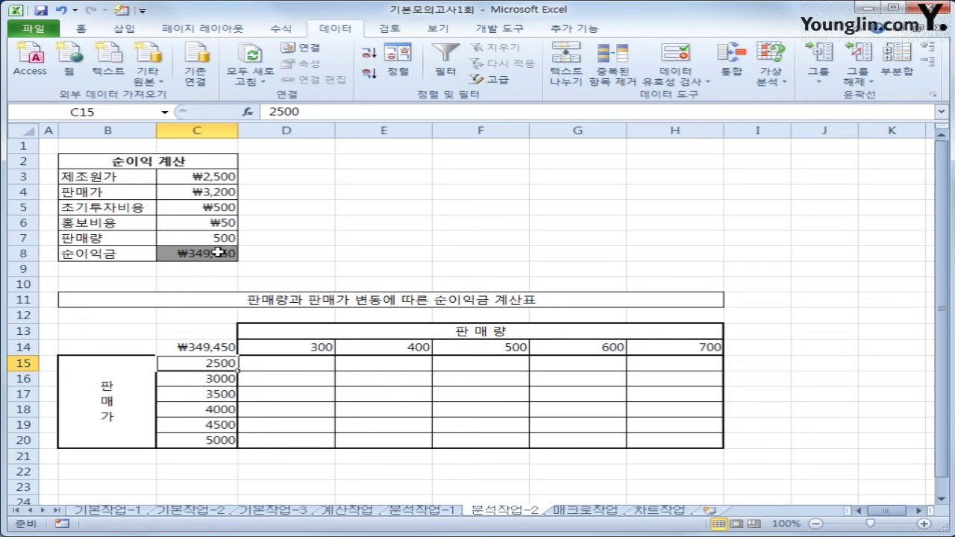
Create a what-if data table over C14:H20 with row input cell $C$7 and column input cell $C$4
left_click(191, 347)
left_click_drag(191, 346, 674, 441)
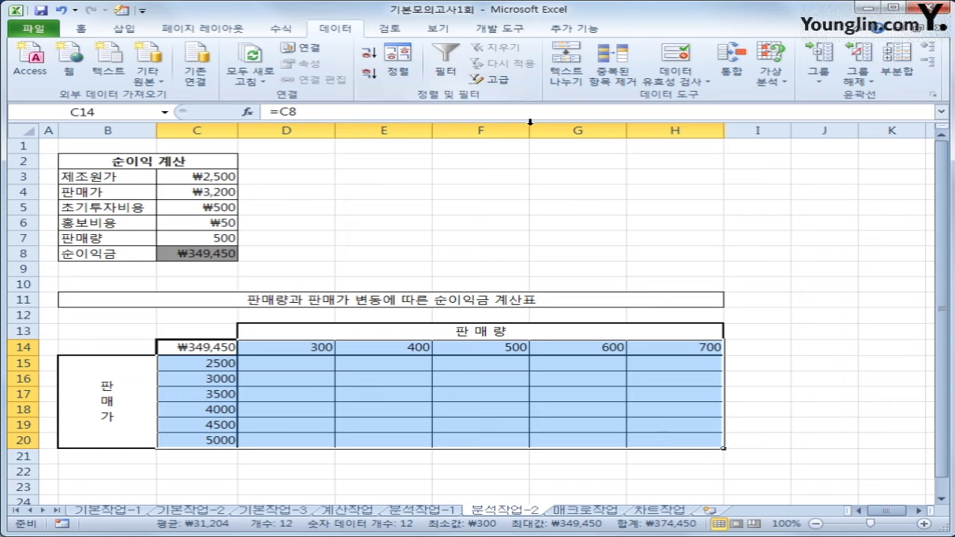
left_click(773, 81)
left_click(802, 129)
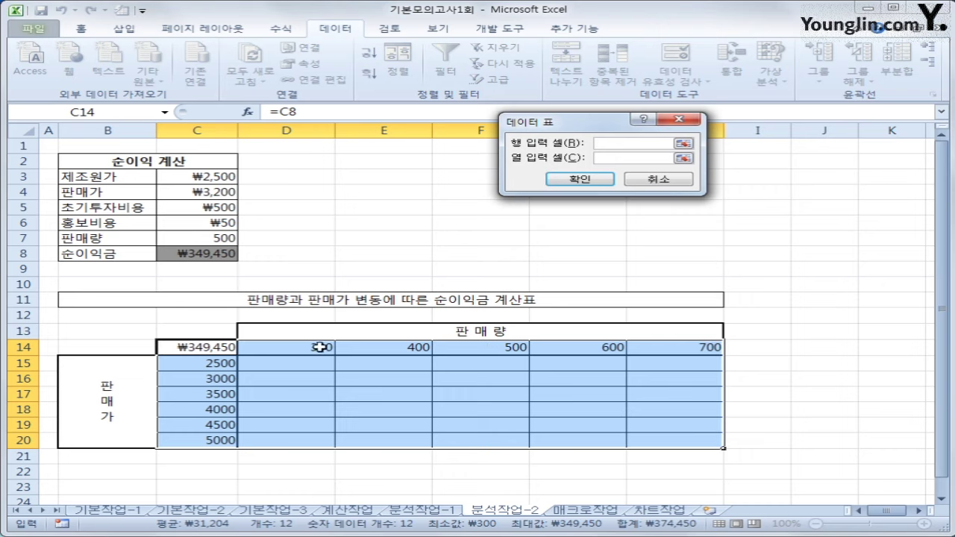
left_click(221, 237)
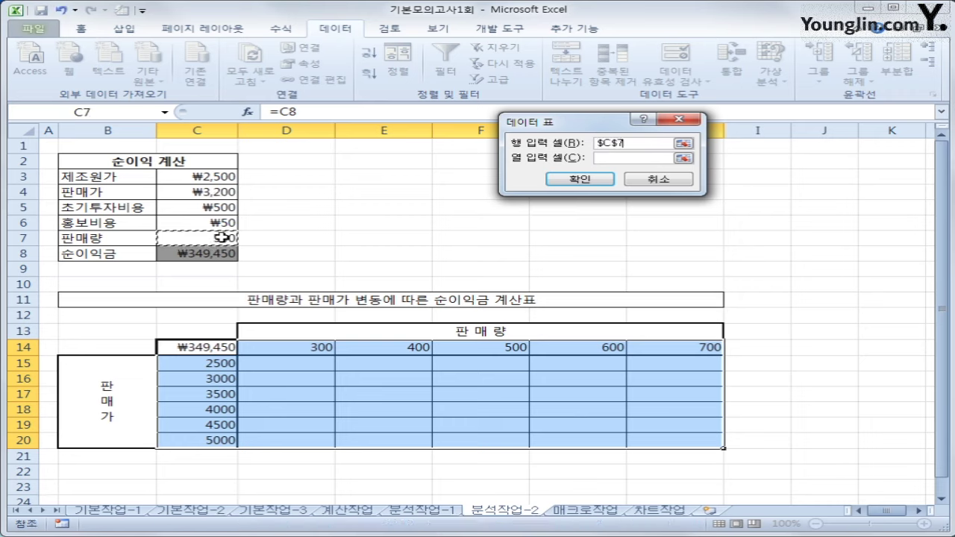
left_click(625, 160)
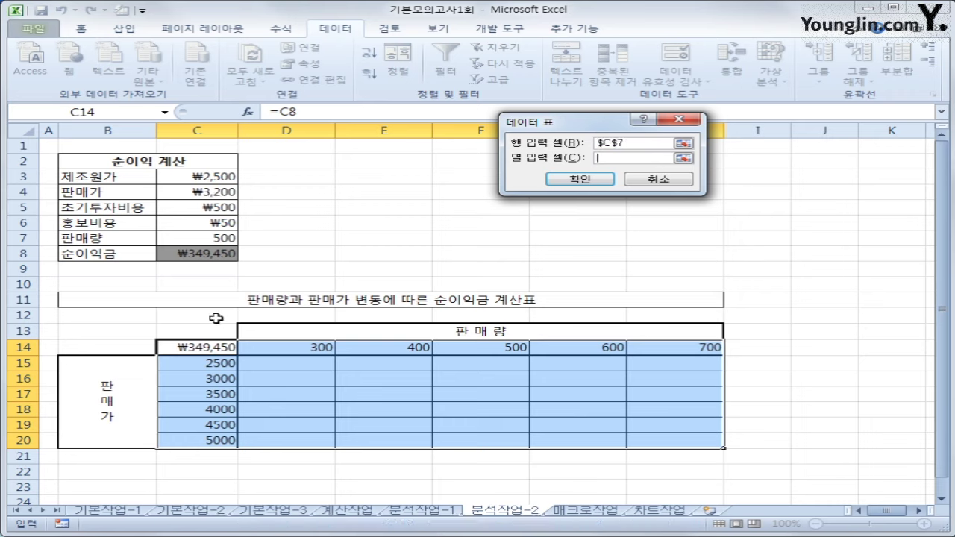
left_click(192, 189)
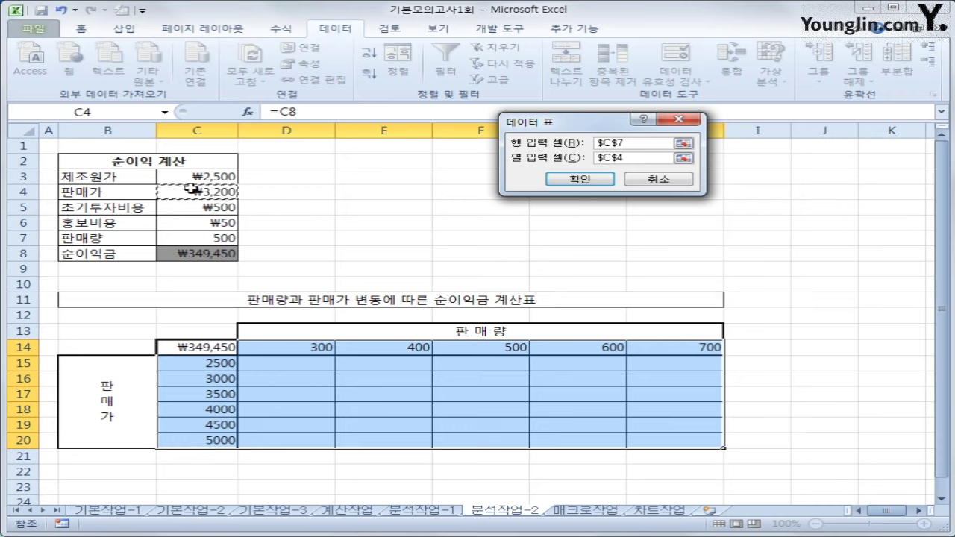
left_click(608, 182)
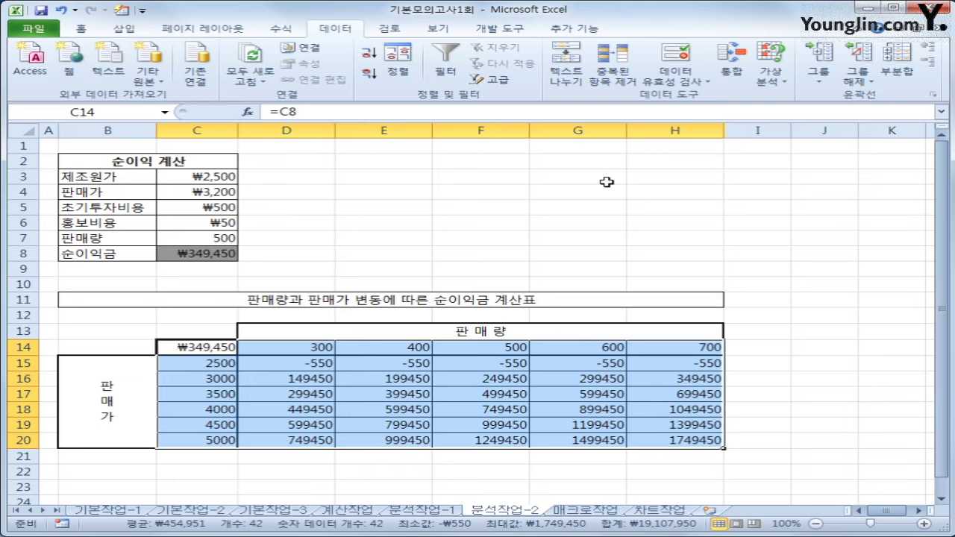
Format D15:H20 as 숫자 with 0 decimal places, the 1000 separator and red parenthesised negatives (1,234)
left_click_drag(273, 362, 663, 448)
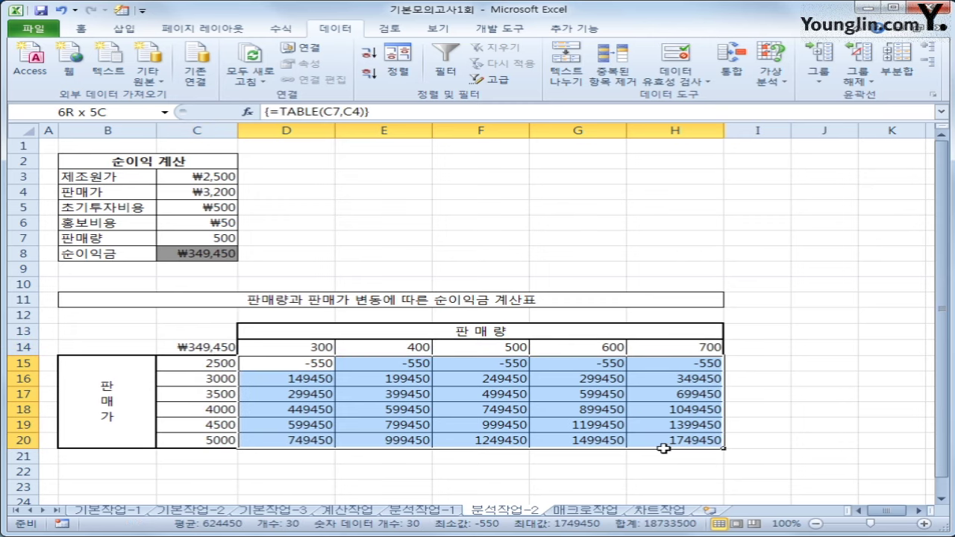
right_click(375, 381)
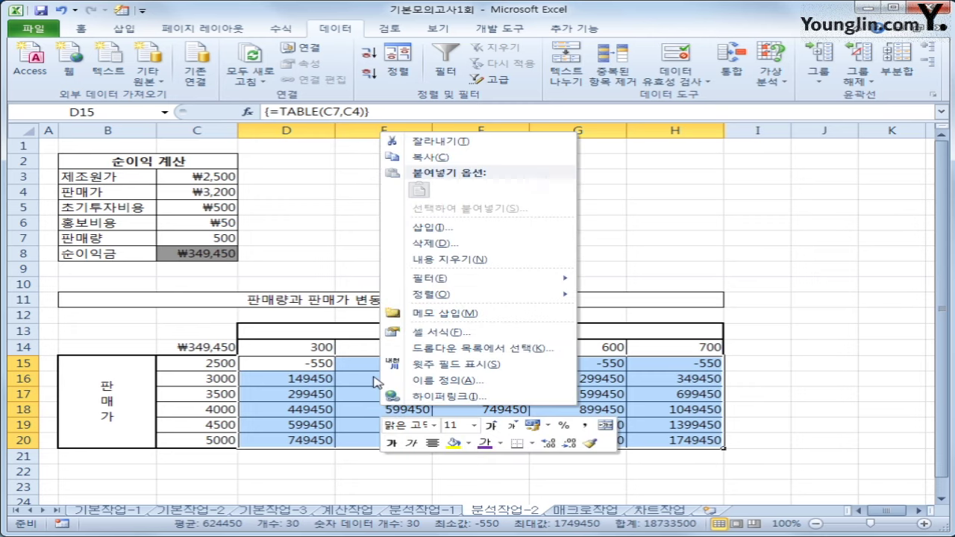
left_click(486, 336)
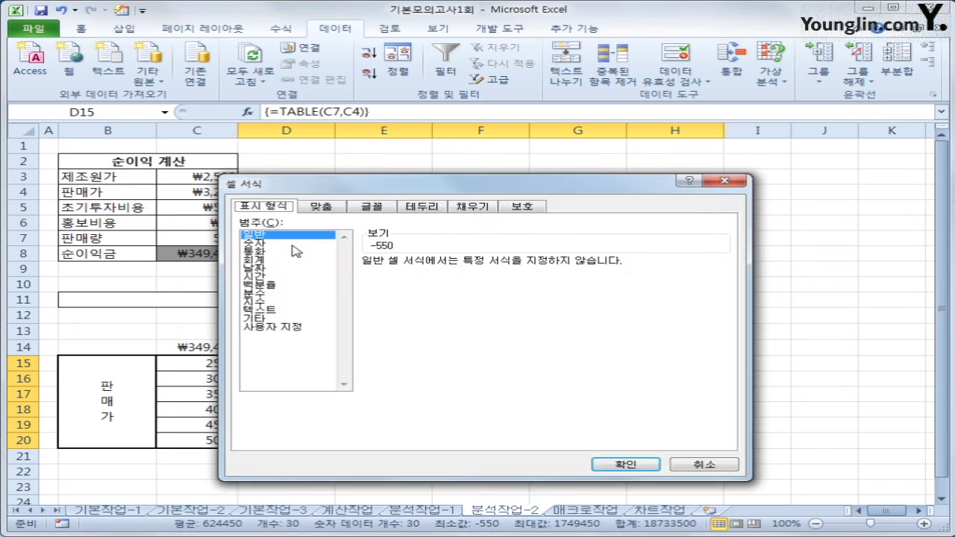
left_click(292, 245)
left_click(469, 281)
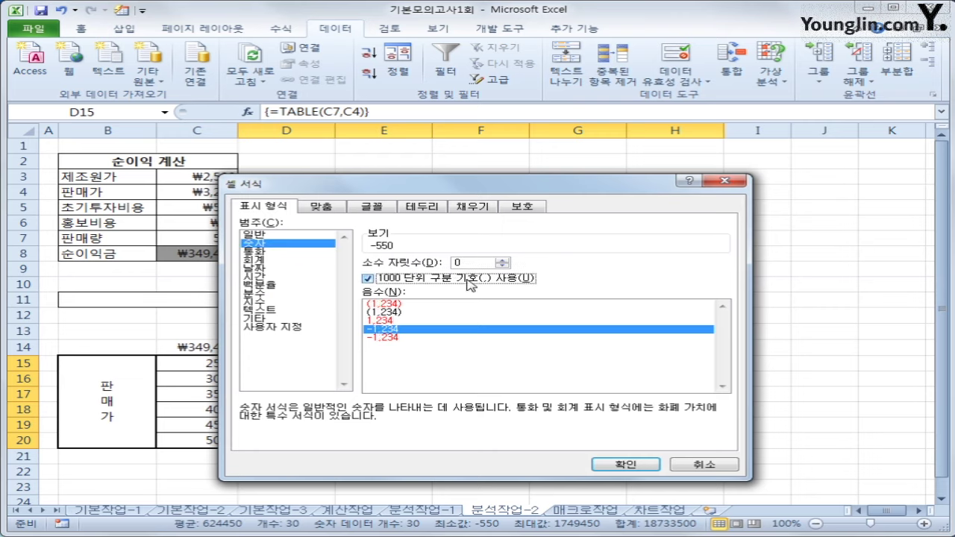
left_click(432, 304)
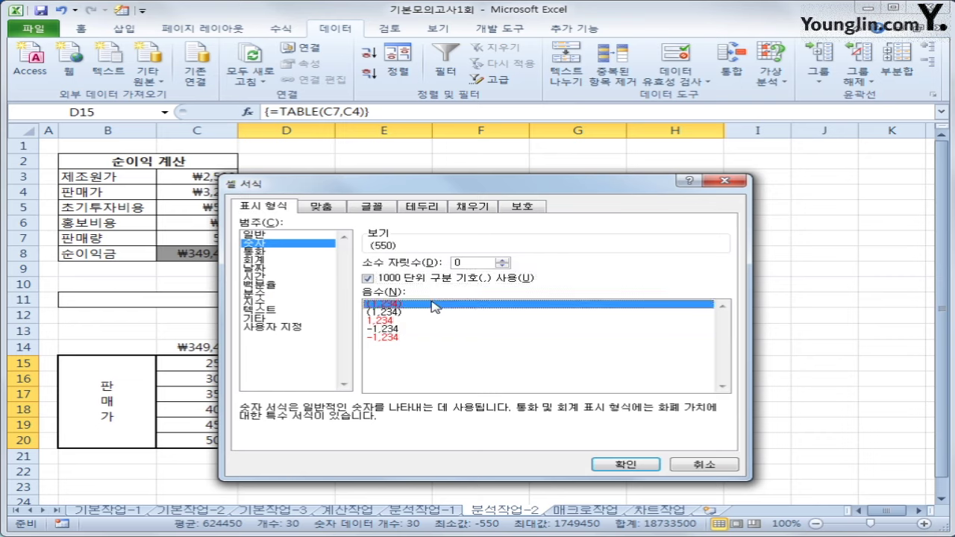
left_click(597, 465)
left_click(822, 464)
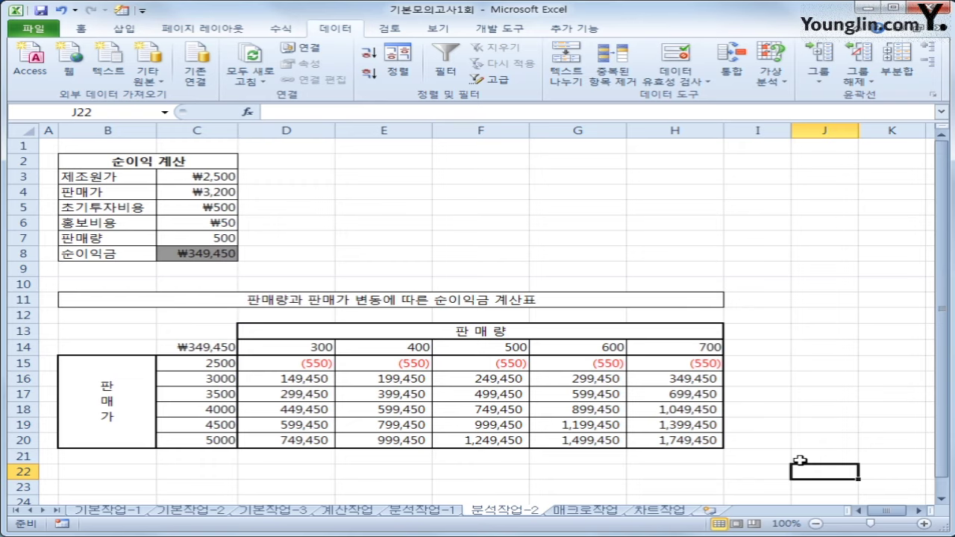
On the 매크로작업 sheet, start recording a macro named 평균 stored in the current workbook
left_click(579, 511)
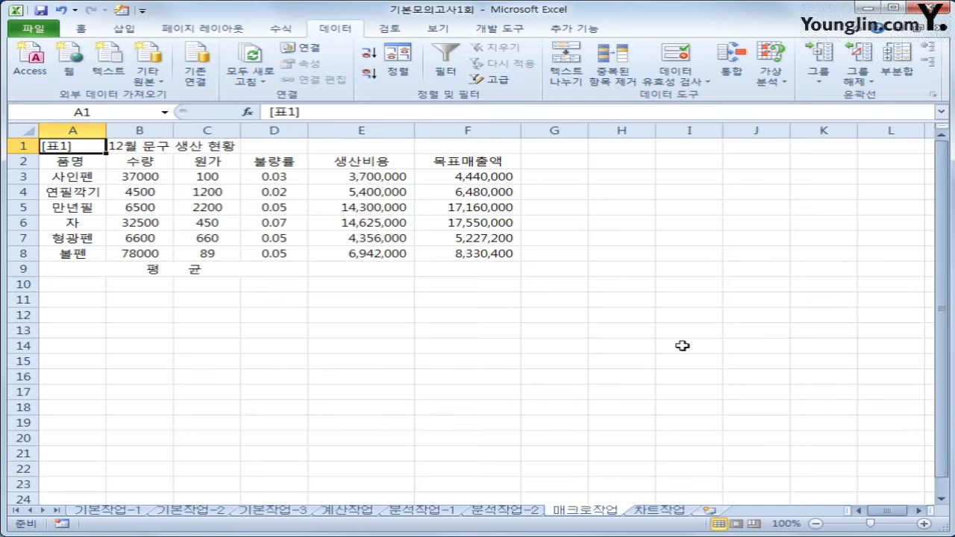
left_click(683, 345)
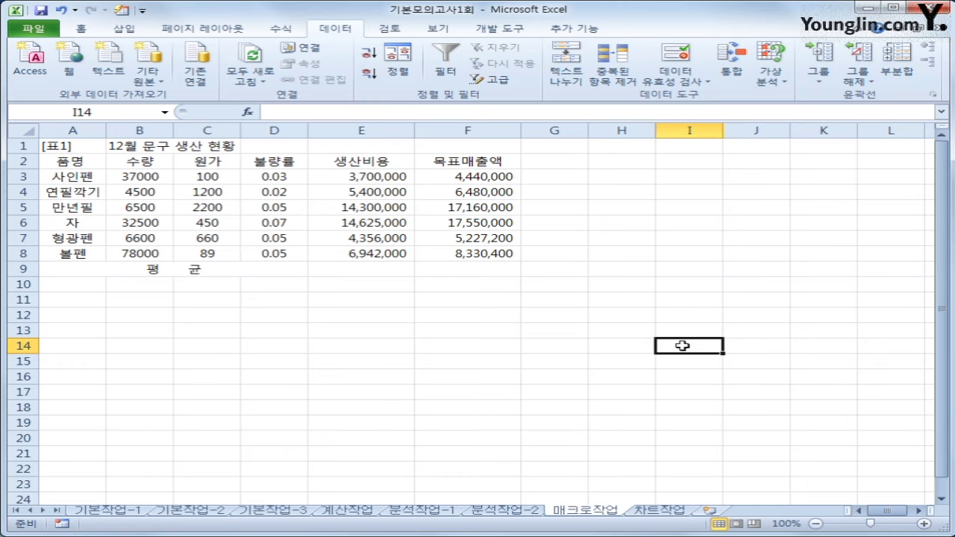
left_click(499, 33)
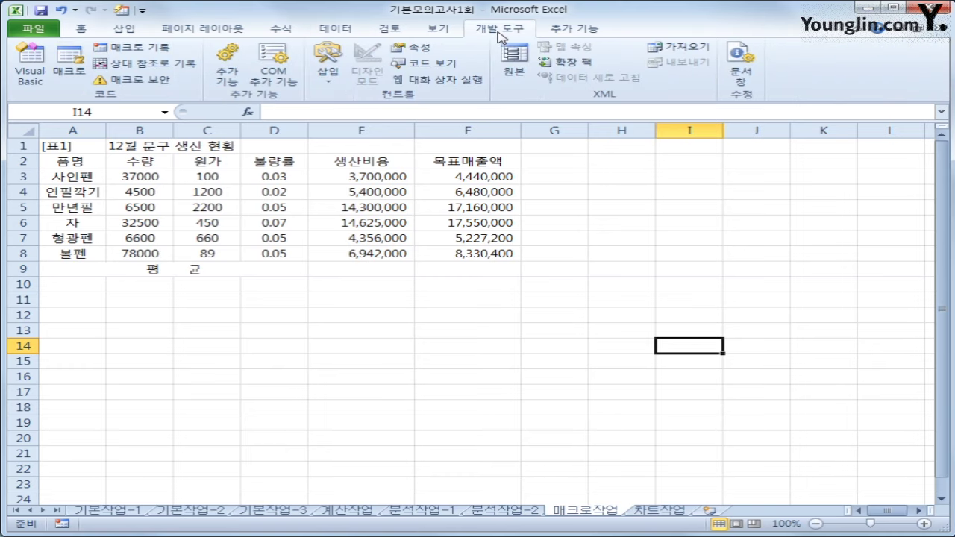
left_click(133, 50)
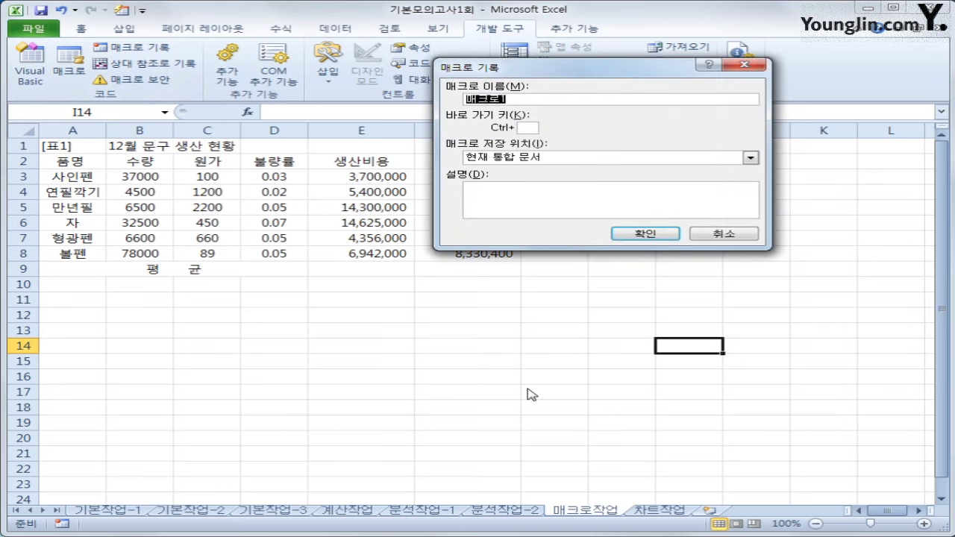
type("ㅓㅓ")
key("BackSpace")
key("BackSpace")
type("평균")
left_click(660, 235)
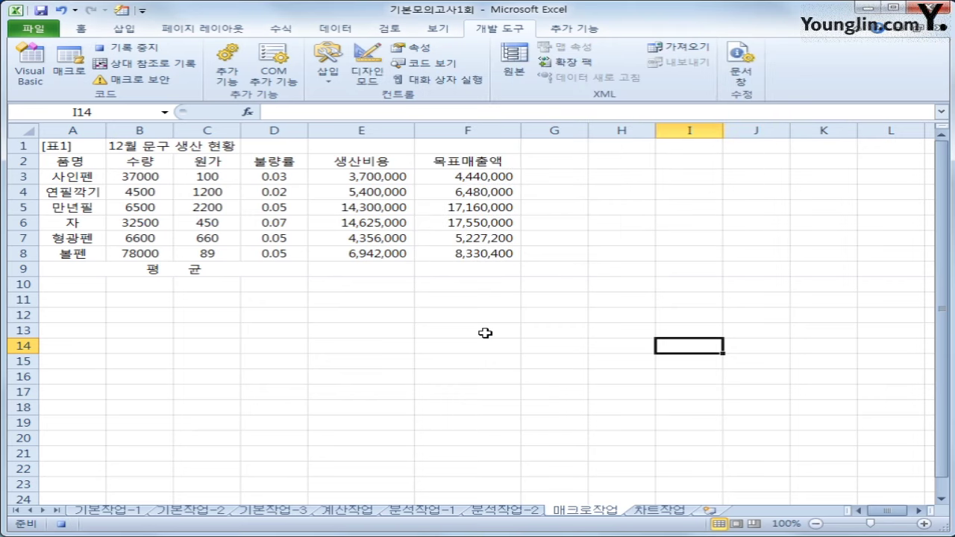
Enter the formula =AVERAGE(E3:E8) in cell E9 to average the 생산비용 values
left_click(392, 267)
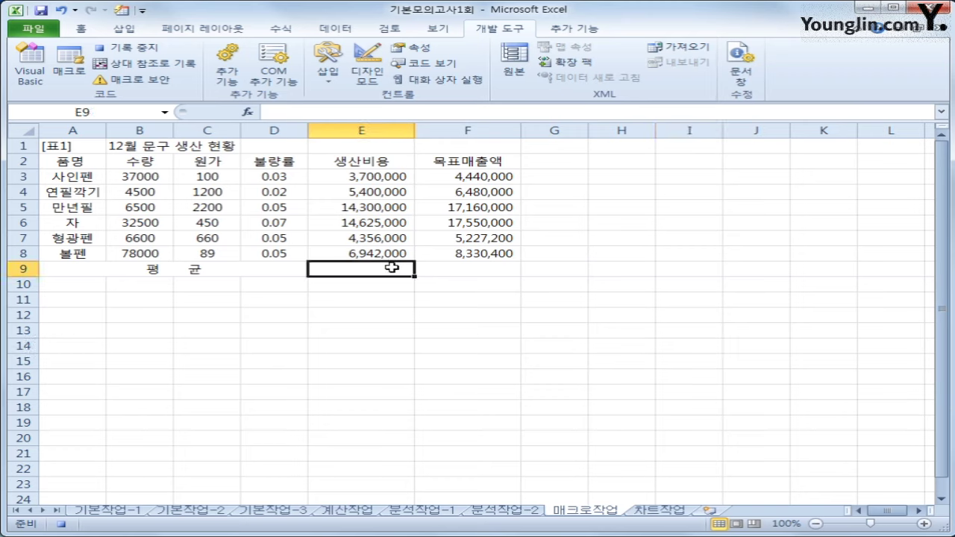
type("=av")
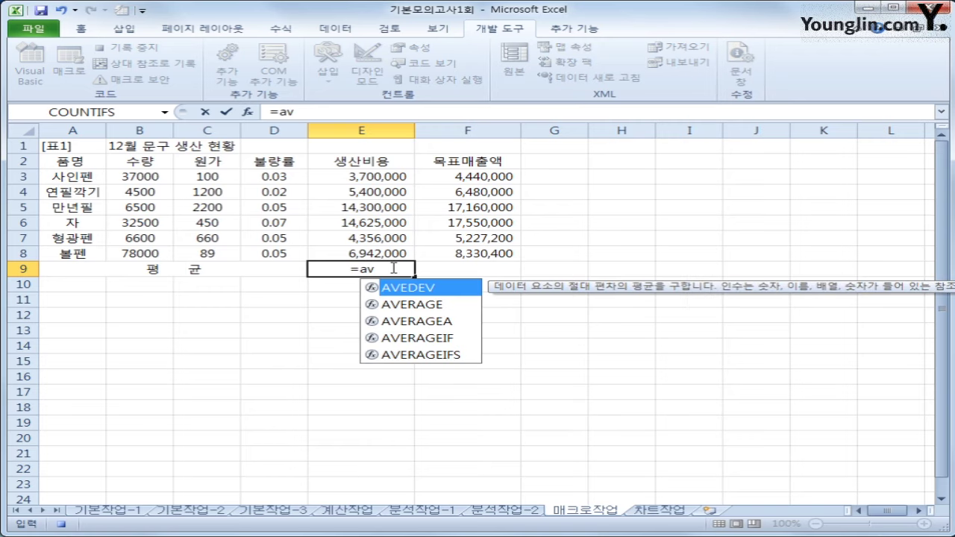
key("Down")
key("Tab")
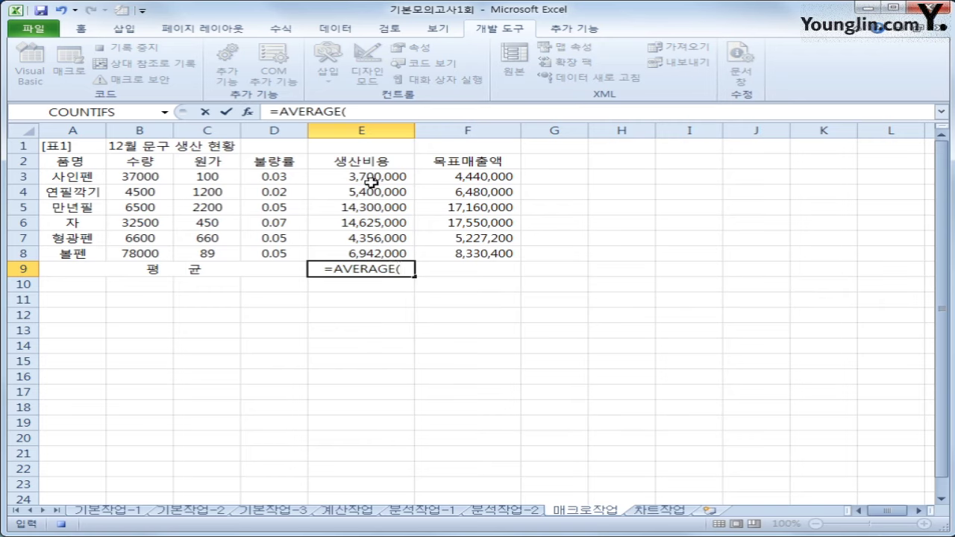
left_click_drag(369, 177, 370, 256)
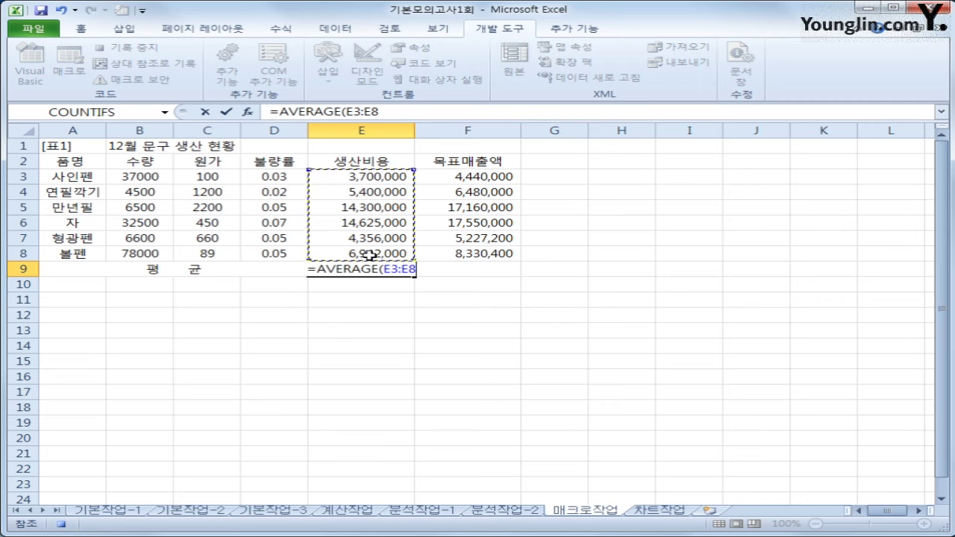
type(")")
key("Return")
key("Up")
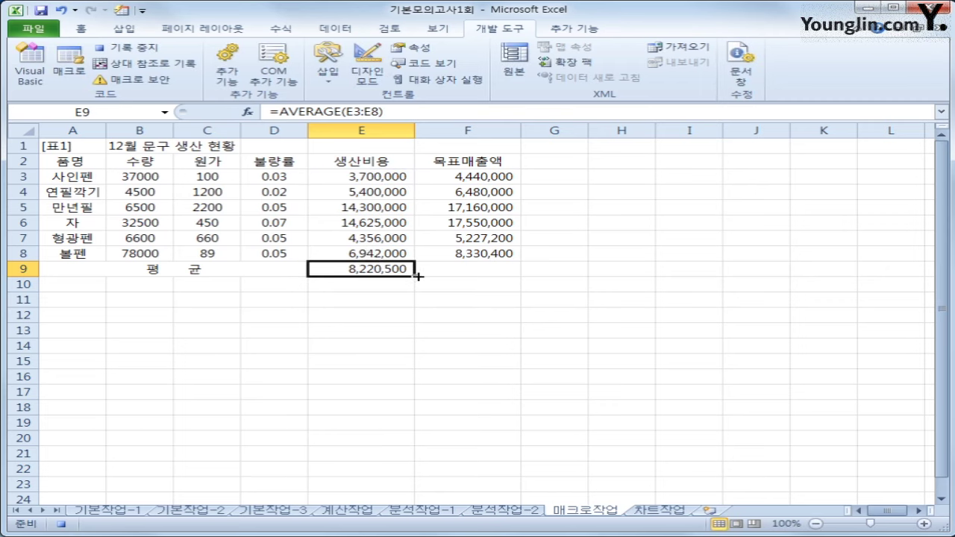
Fill the average formula from E9 into F9 for 목표매출액 and stop recording the macro
left_click_drag(419, 277, 507, 277)
left_click(505, 270)
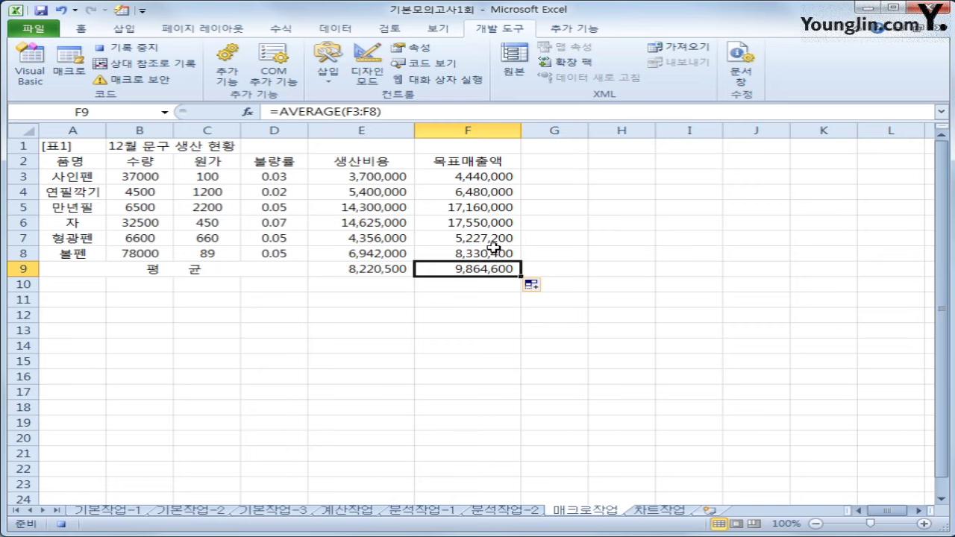
left_click(137, 52)
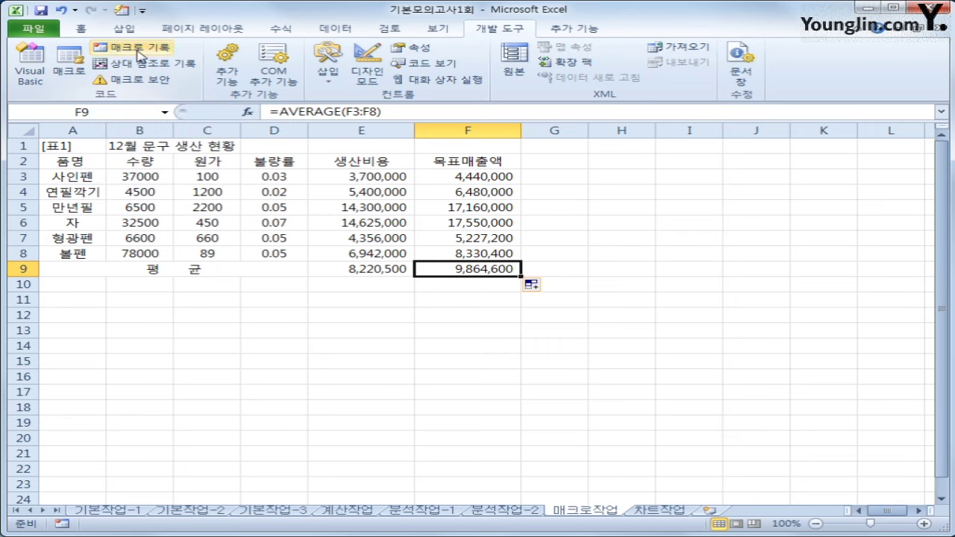
left_click(765, 423)
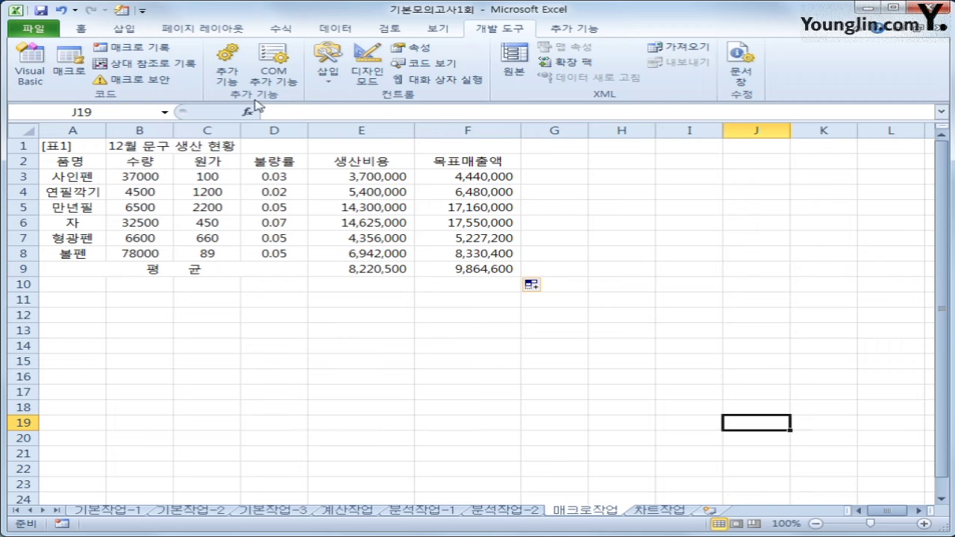
Draw a bevel (빗면) shape about 1.91 cm wide and 1.16 cm high over G4:G5 and label it 평균
left_click(135, 28)
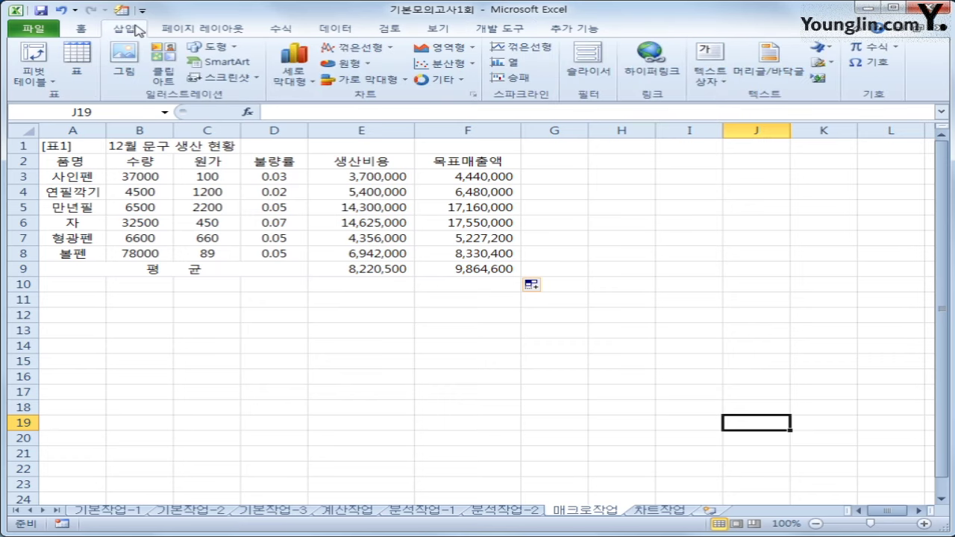
left_click(214, 48)
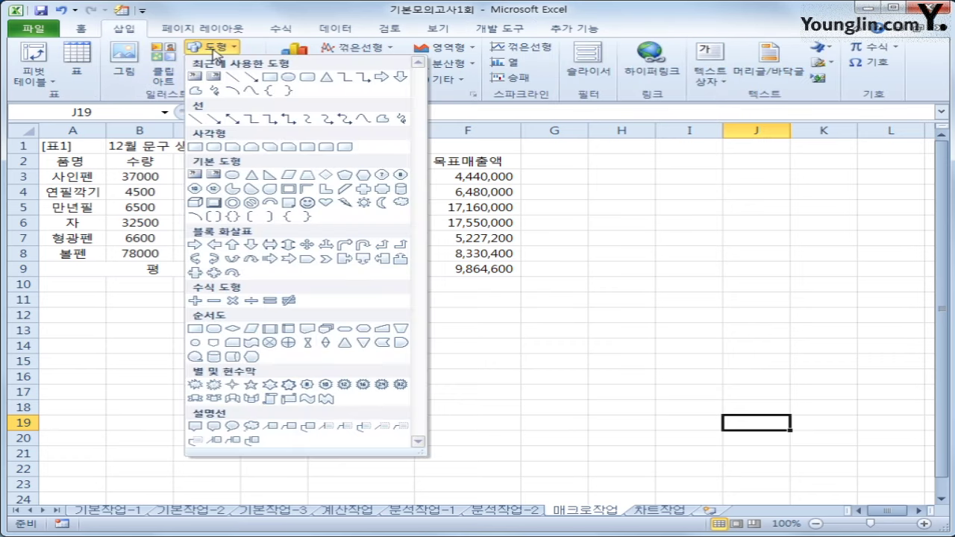
left_click(216, 202)
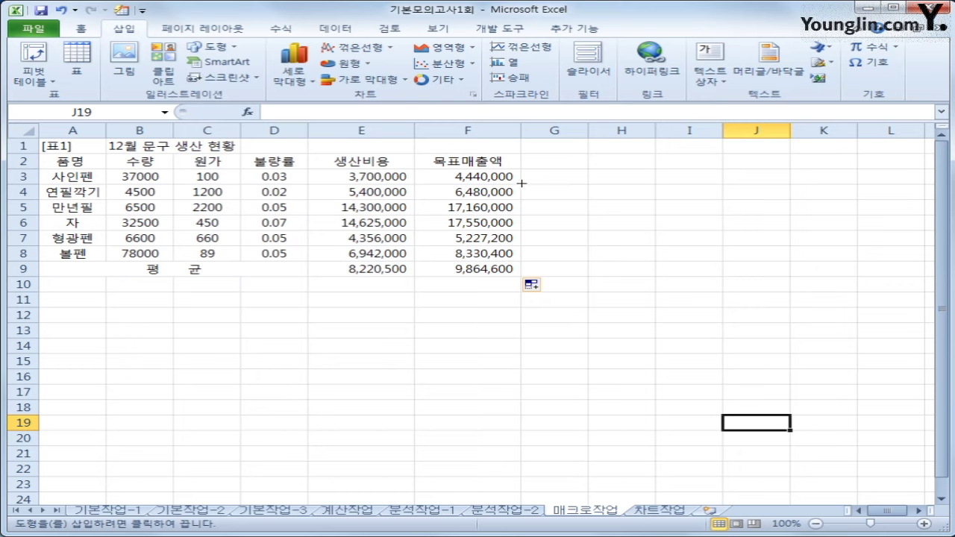
left_click_drag(523, 182, 573, 215)
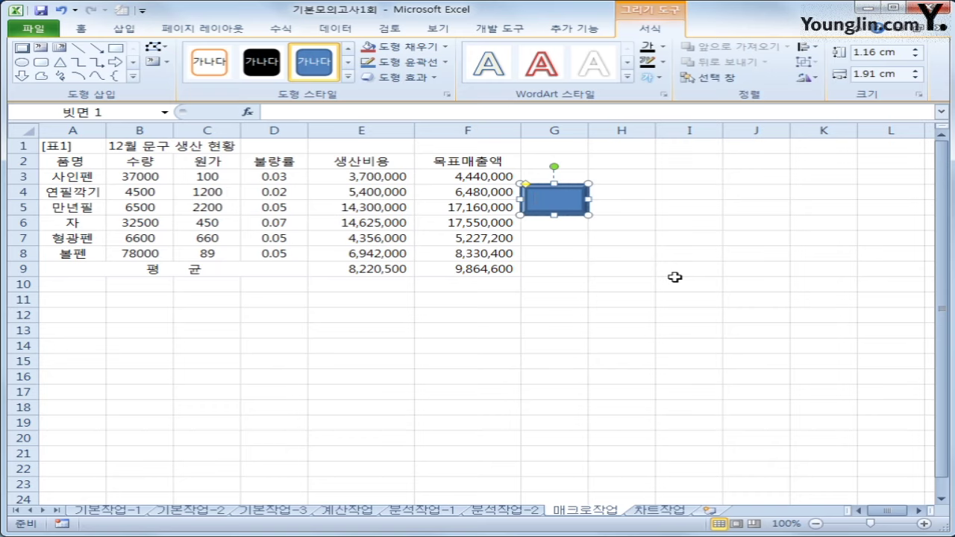
type("평균")
Assign the 평균 macro to the bevel shape
right_click(579, 196)
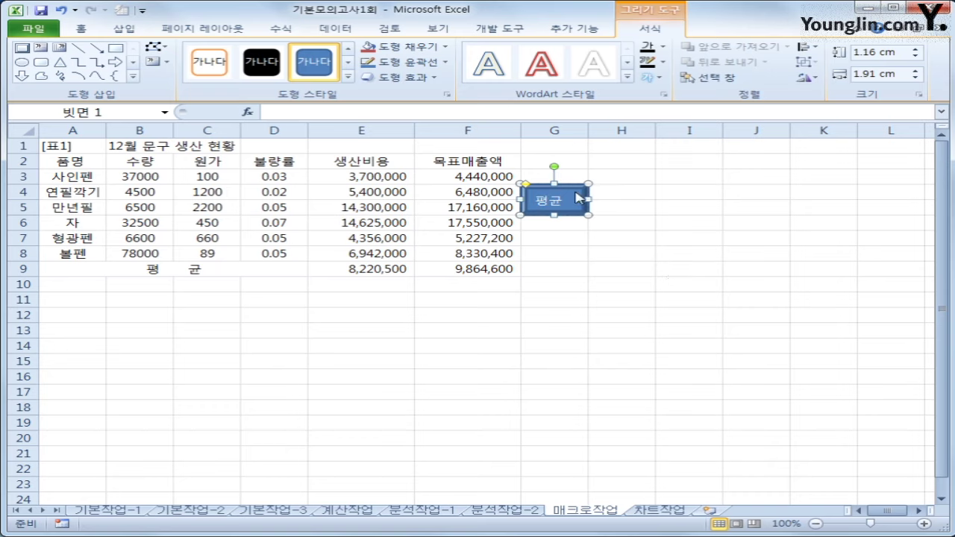
left_click(661, 376)
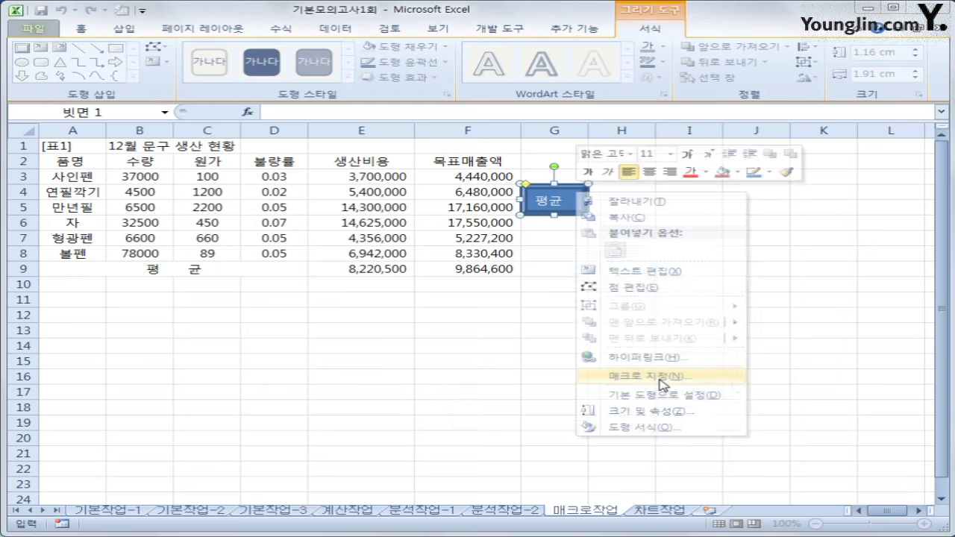
left_click(479, 305)
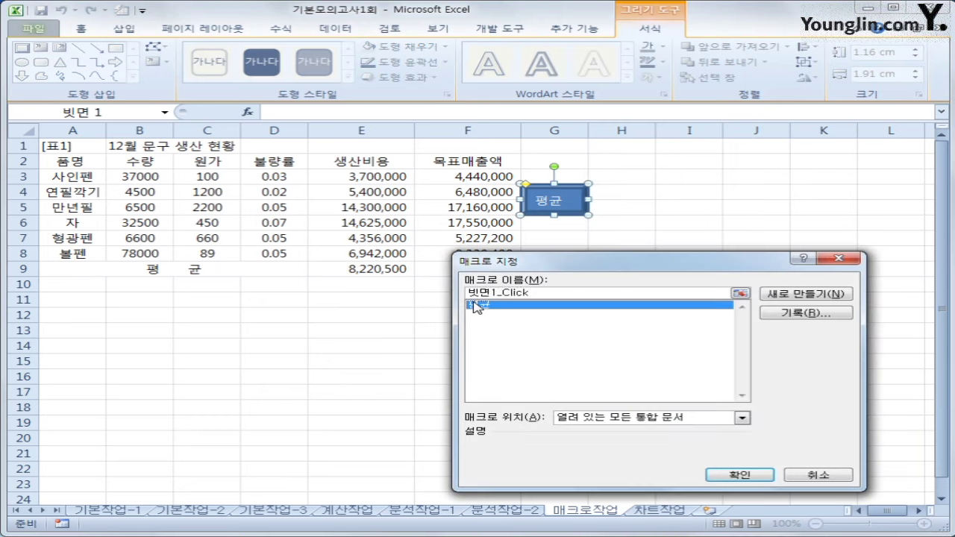
left_click(740, 475)
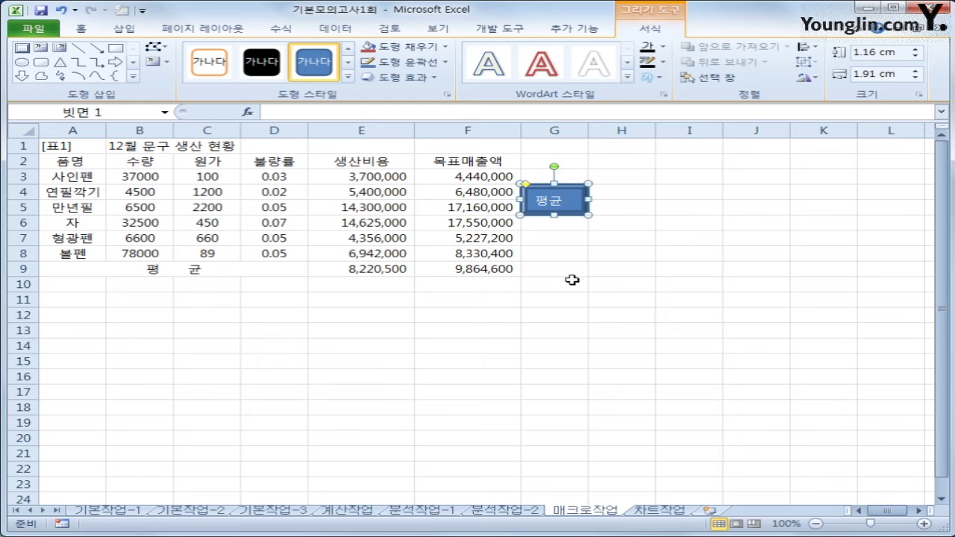
Centre the 평균 text both vertically and horizontally inside the bevel shape, and deselect the shape
left_click(82, 30)
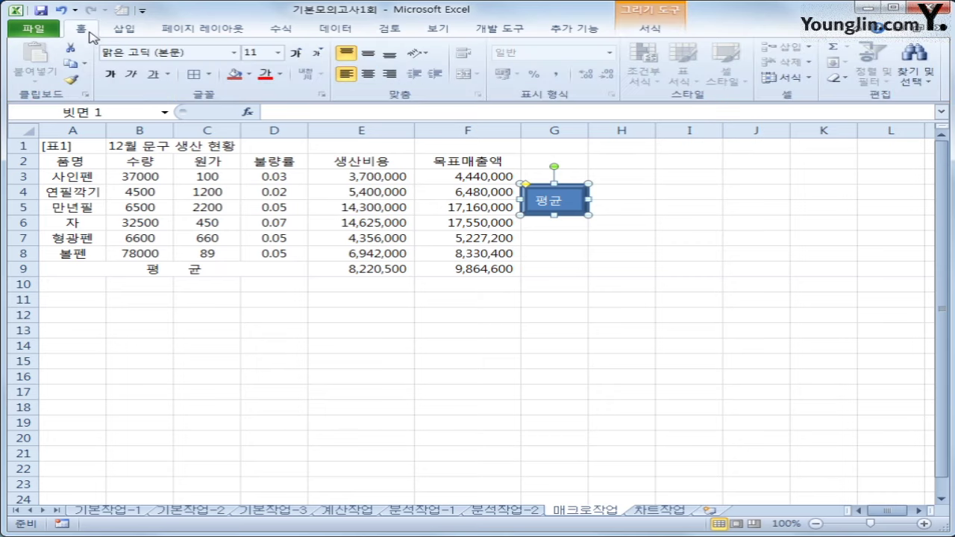
left_click(368, 55)
left_click(369, 74)
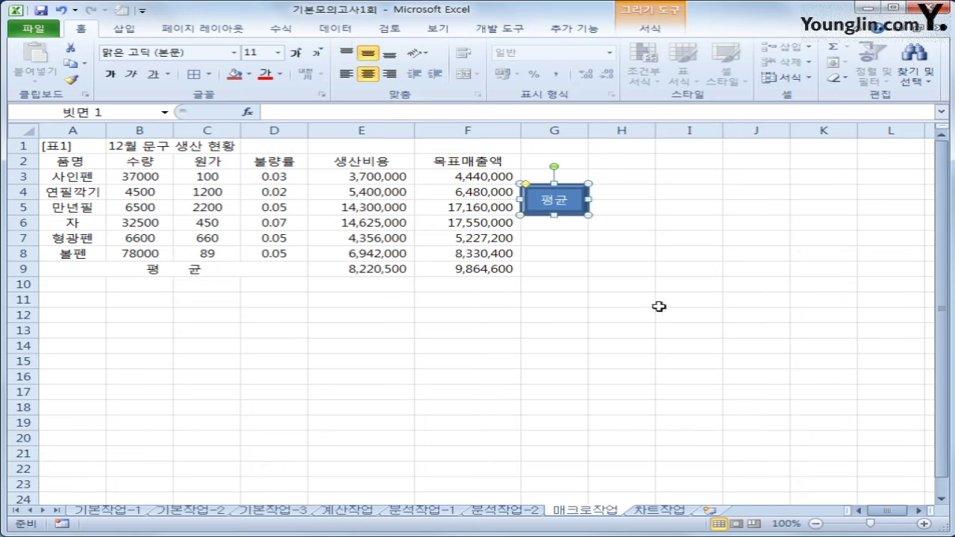
left_click(700, 407)
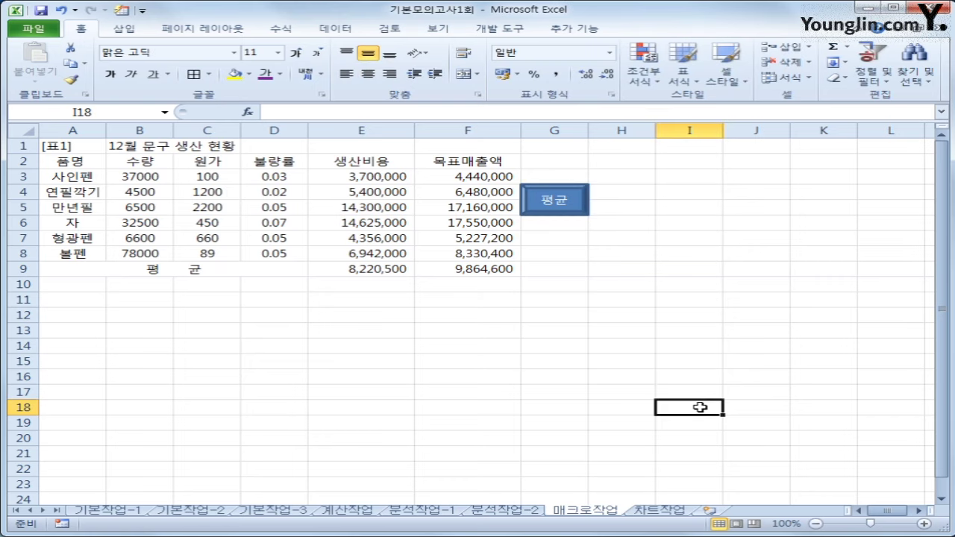
Start recording a second macro named 서식 in the current workbook
left_click(525, 35)
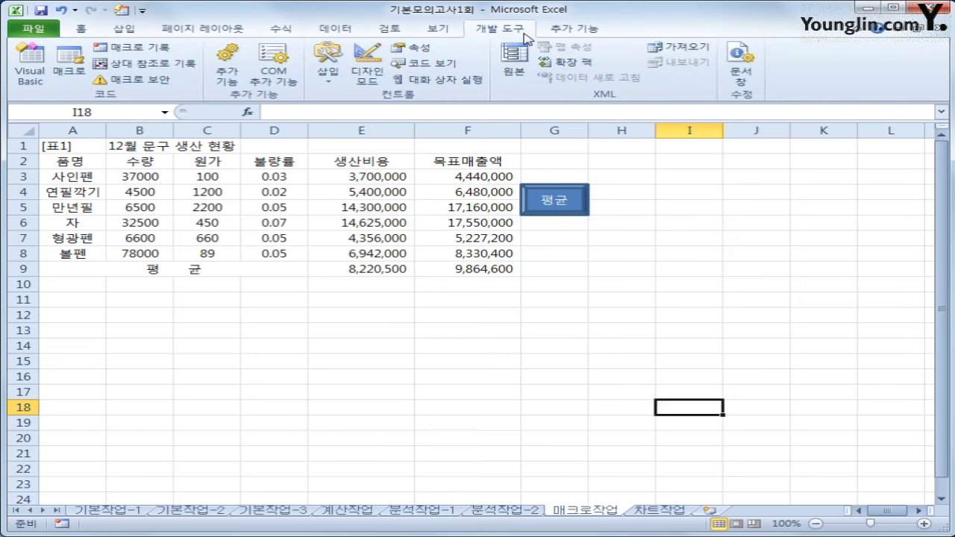
left_click(136, 47)
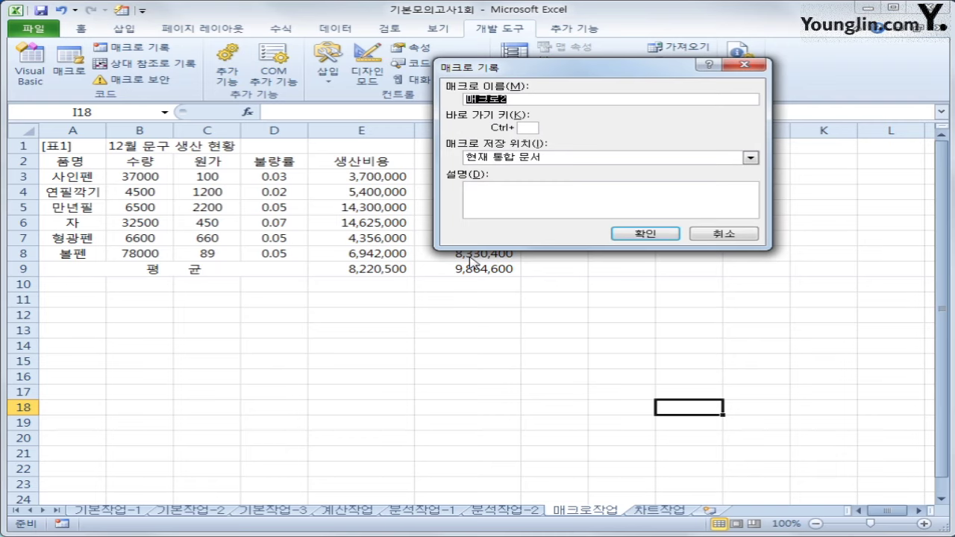
type("서식")
left_click(622, 234)
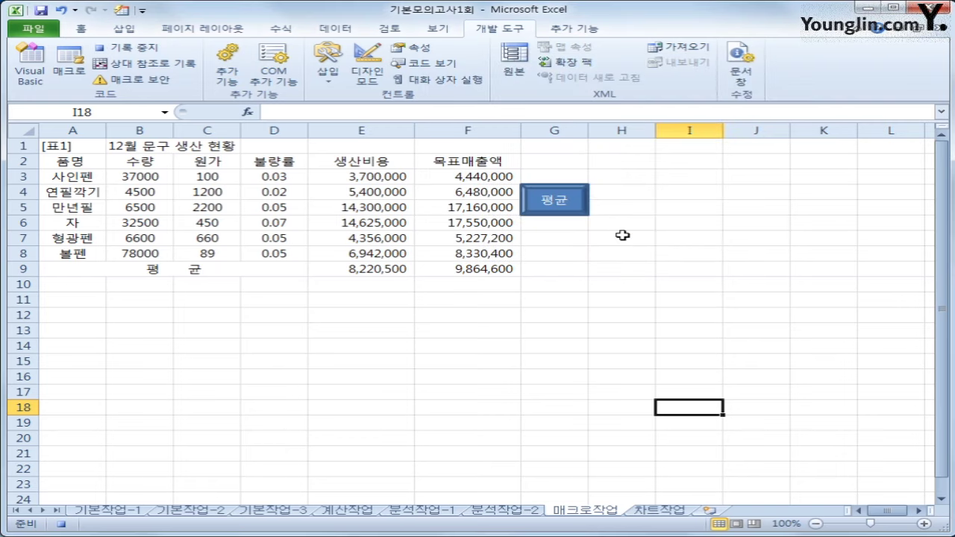
Apply all borders to the table range A2:F9
left_click_drag(71, 161, 479, 270)
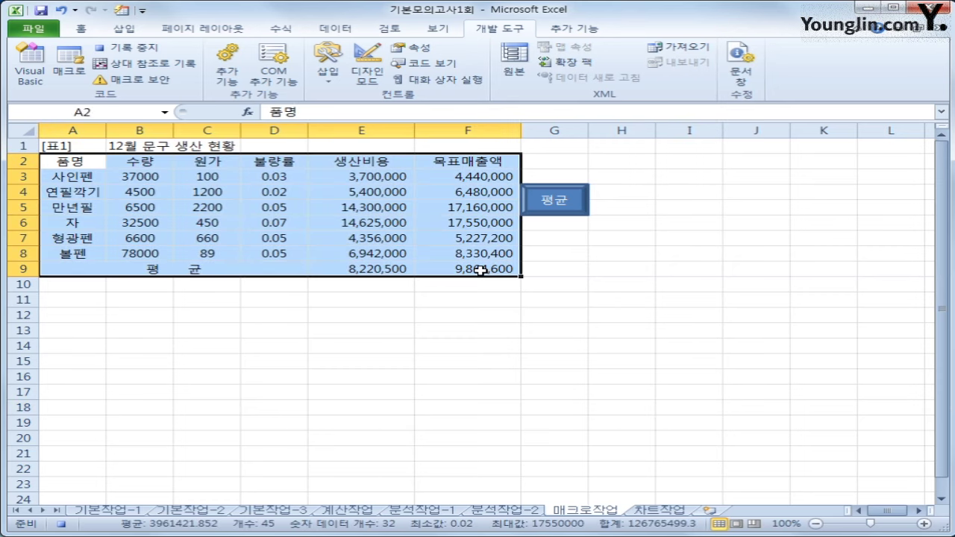
left_click(81, 28)
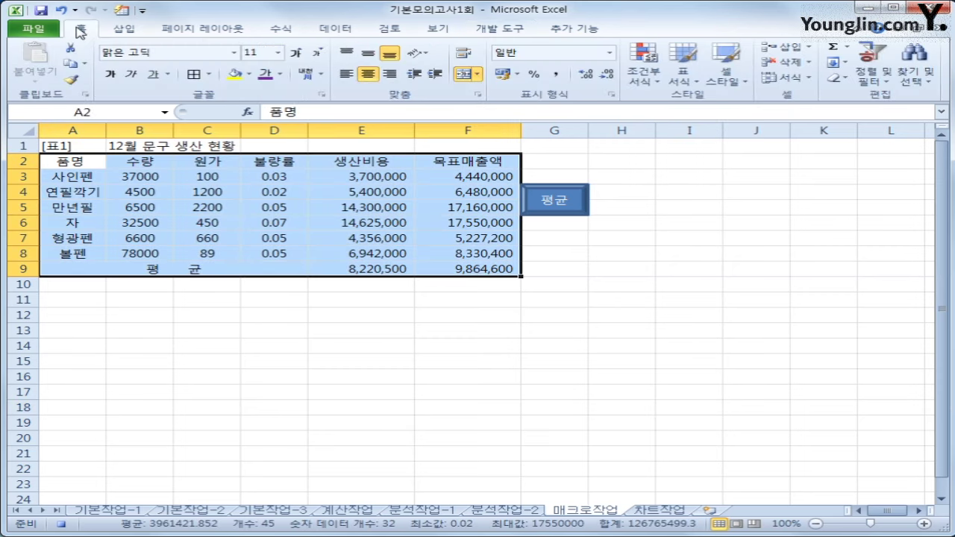
left_click(209, 74)
left_click(256, 192)
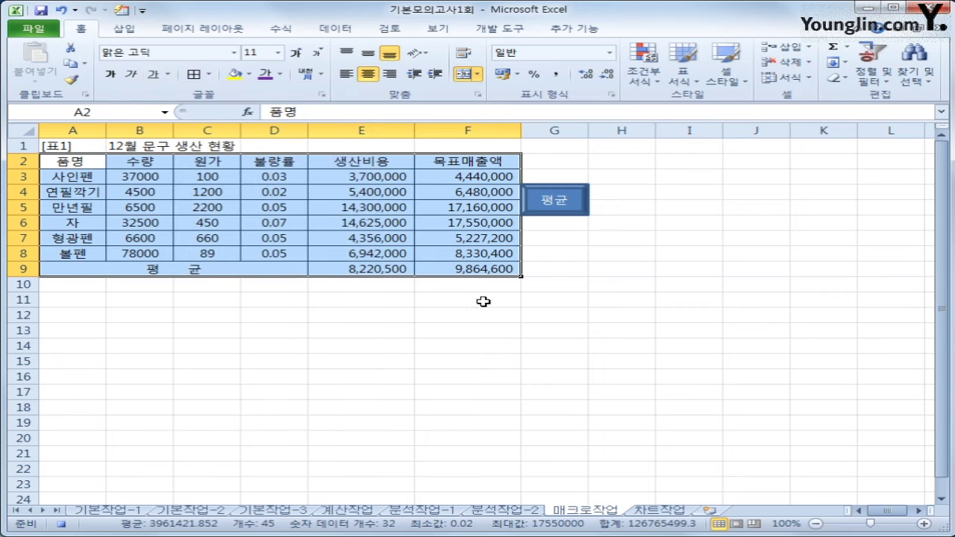
left_click(467, 267)
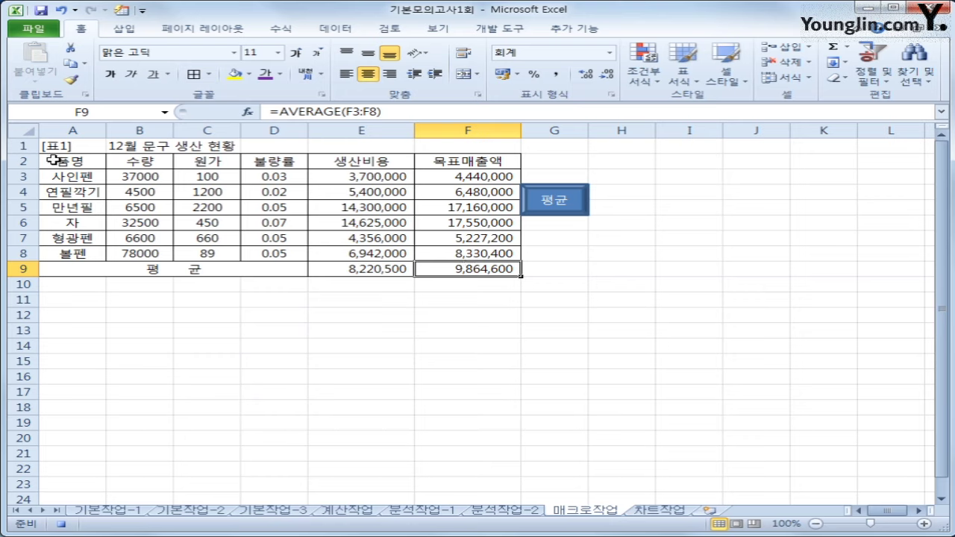
Fill the header cells A2:F2 with the standard colour 노랑 and stop recording the 서식 macro
left_click_drag(52, 158, 430, 155)
left_click(251, 74)
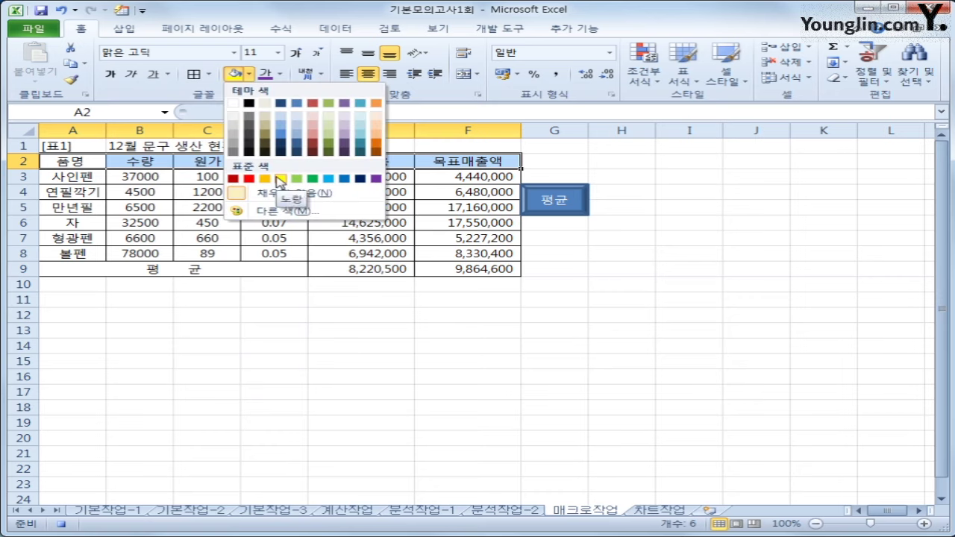
left_click(281, 179)
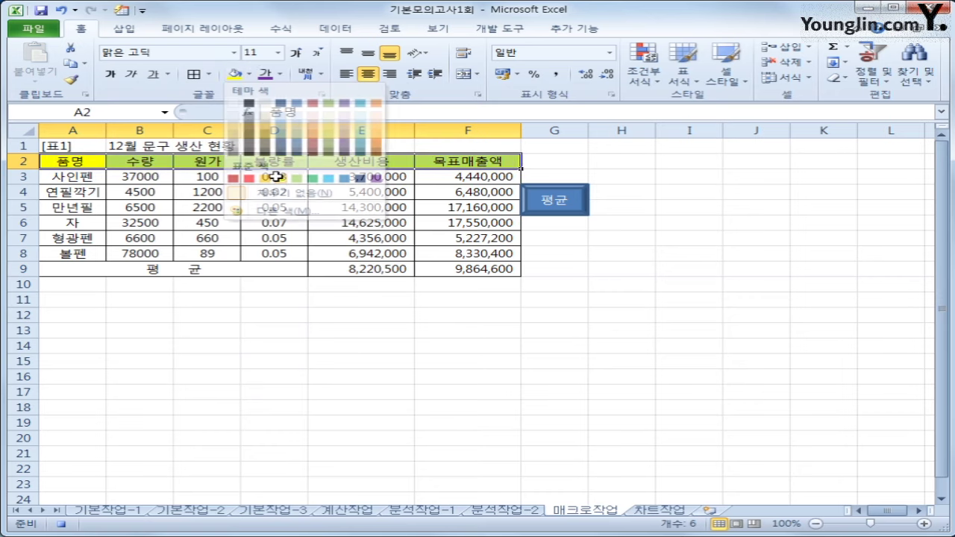
left_click(493, 159)
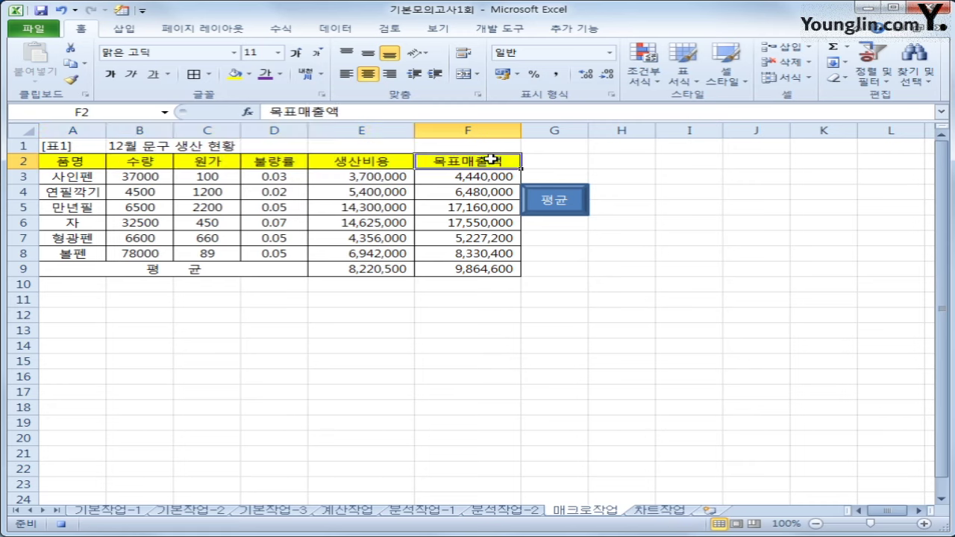
left_click(500, 30)
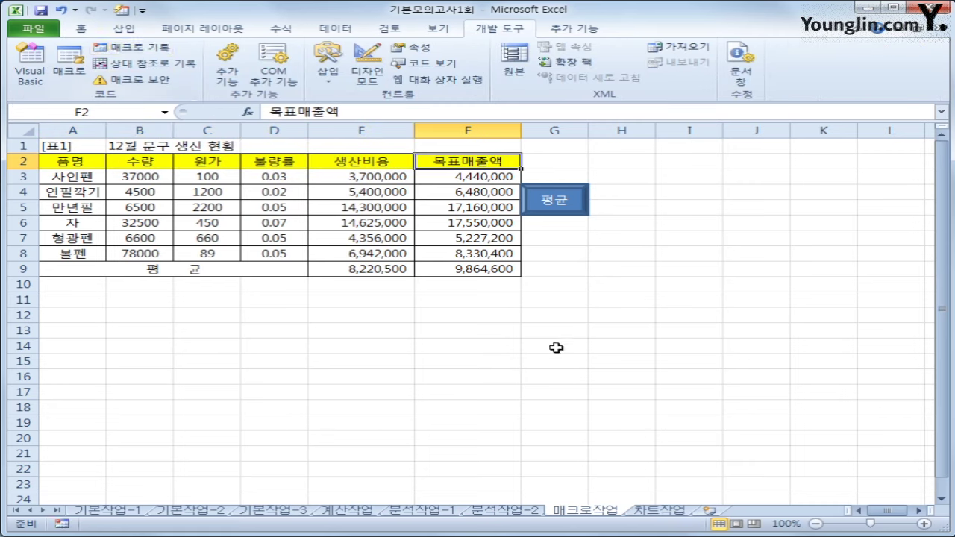
Draw a rounded rectangle over cells G7:G8 and enter the text 서식 in it
left_click(599, 359)
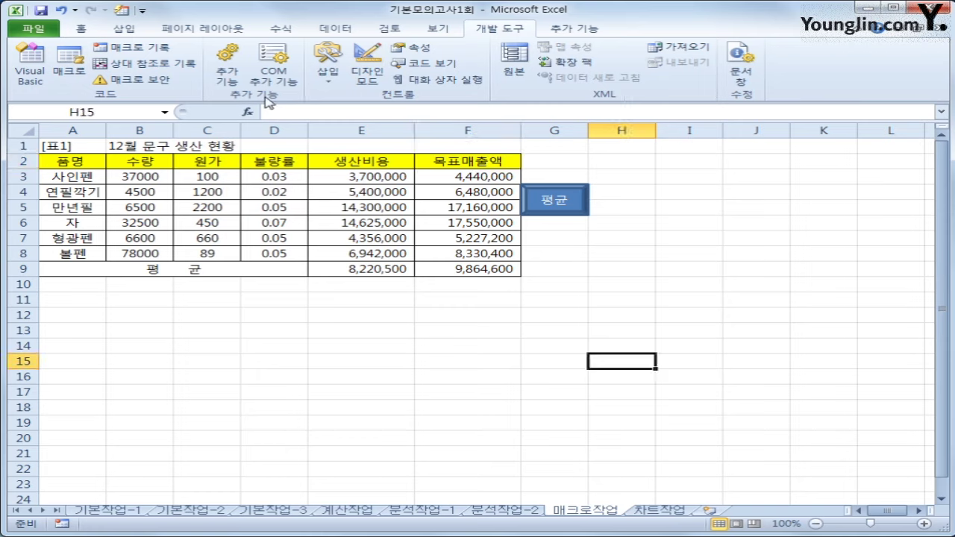
left_click(124, 29)
left_click(215, 47)
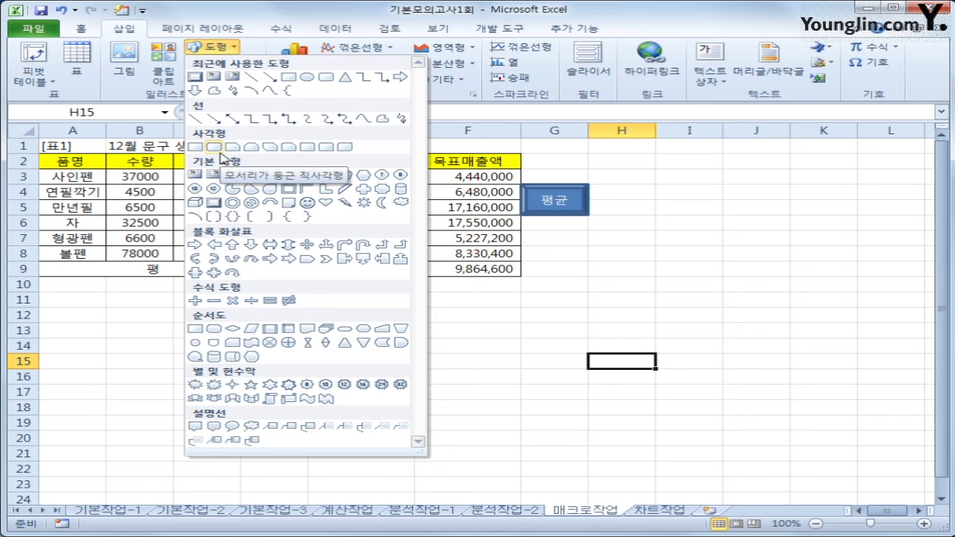
left_click(219, 150)
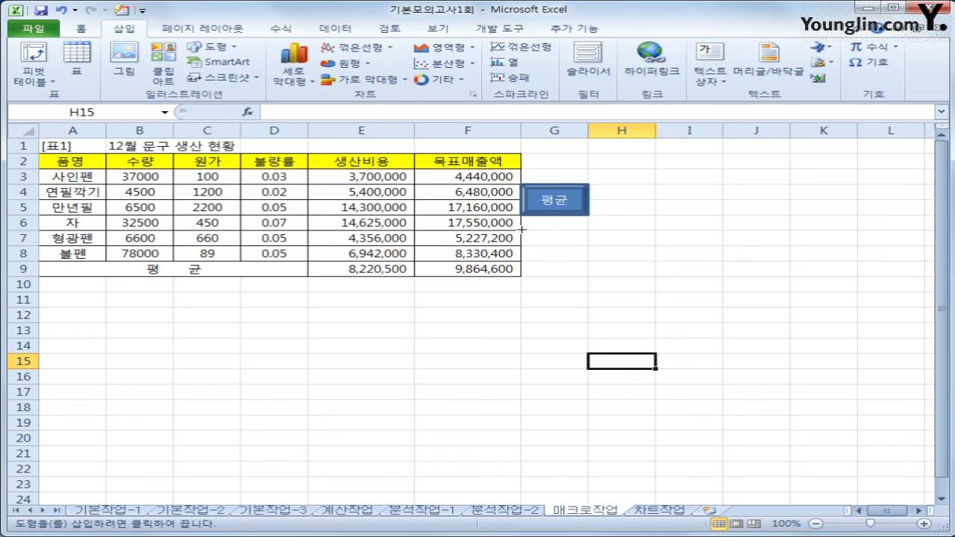
left_click_drag(521, 230, 564, 257)
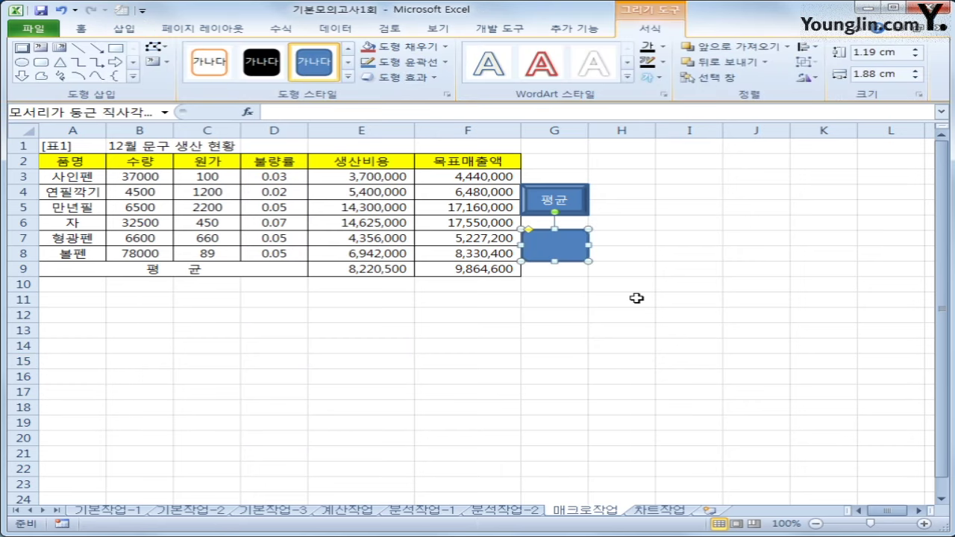
type("서시")
Assign the 서식 macro to the rounded rectangle
right_click(575, 240)
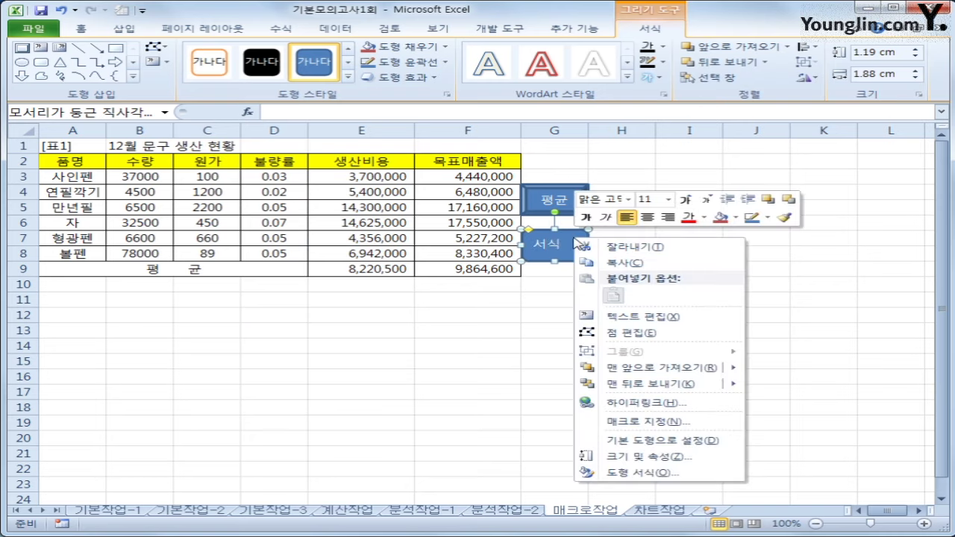
left_click(675, 422)
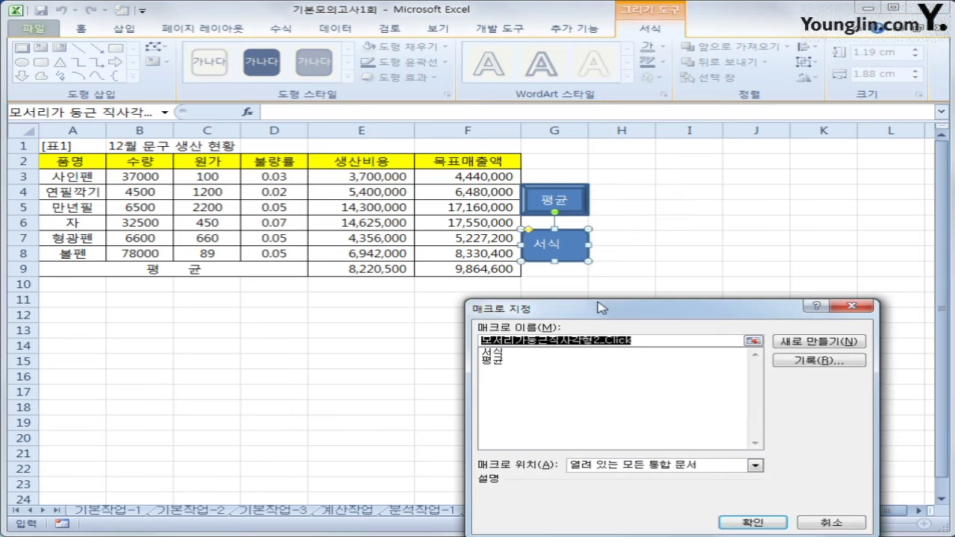
left_click_drag(599, 308, 202, 161)
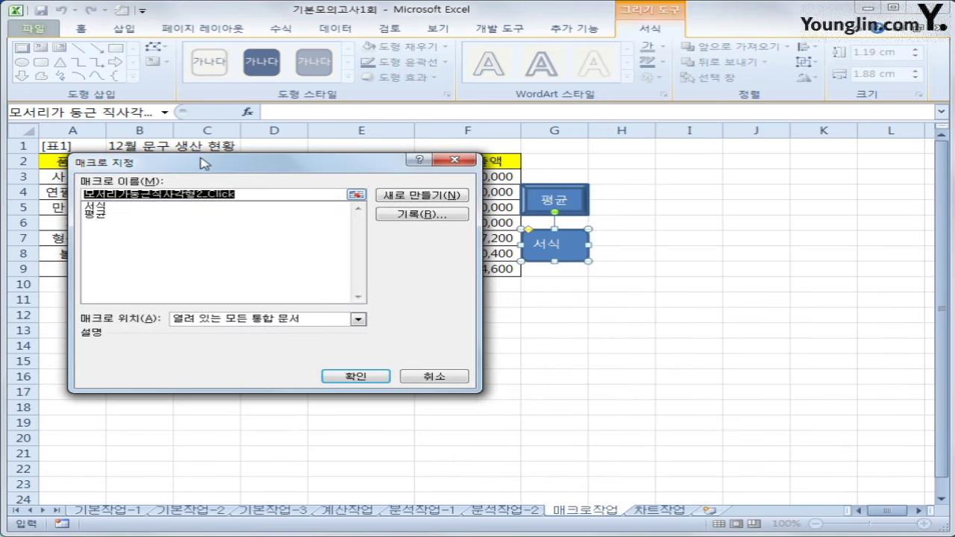
left_click(141, 206)
left_click(341, 375)
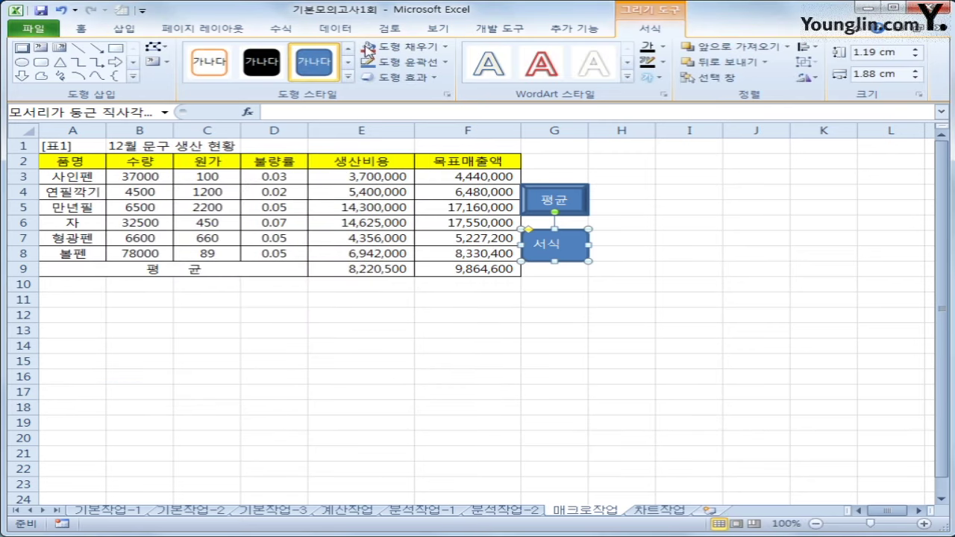
Centre the 서식 text vertically and horizontally inside the rounded rectangle, and deselect the shape
left_click(83, 31)
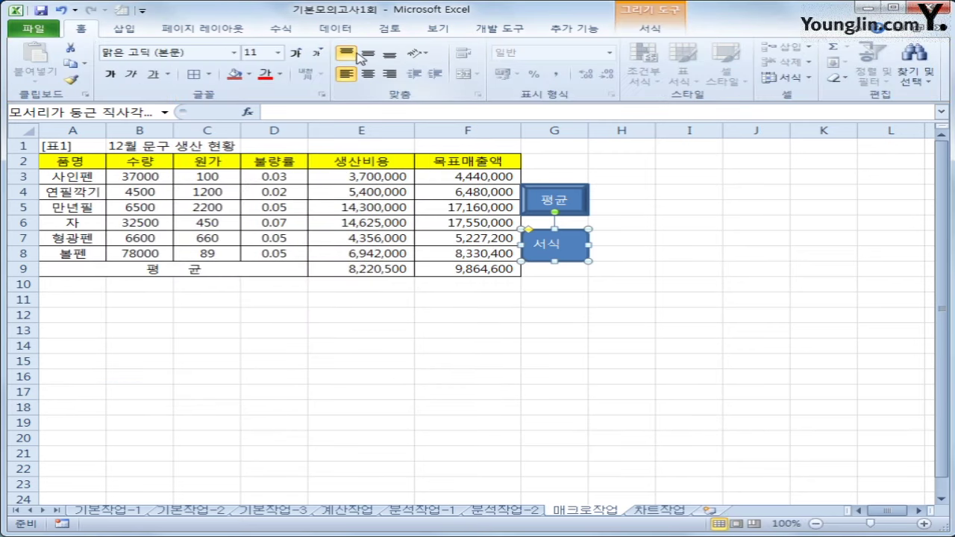
left_click(368, 54)
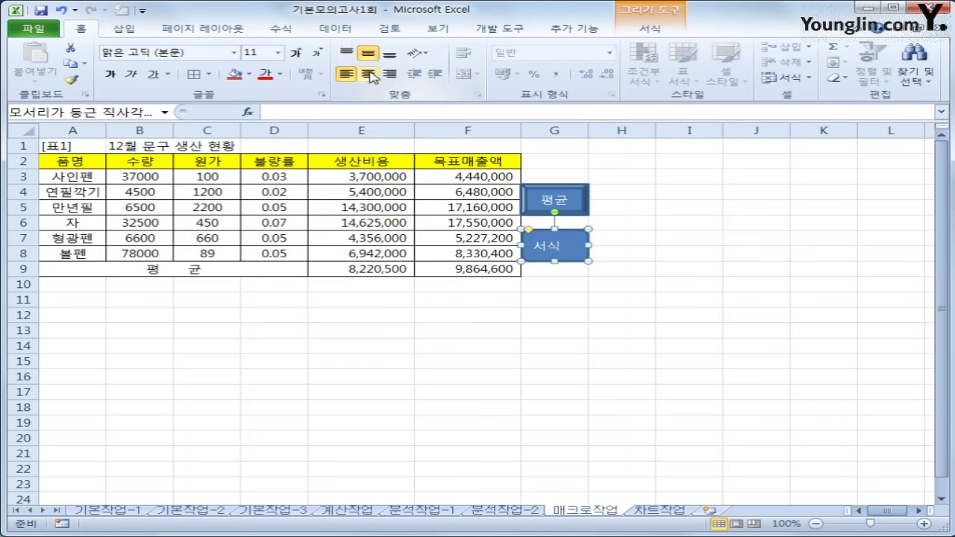
left_click(369, 73)
left_click(716, 329)
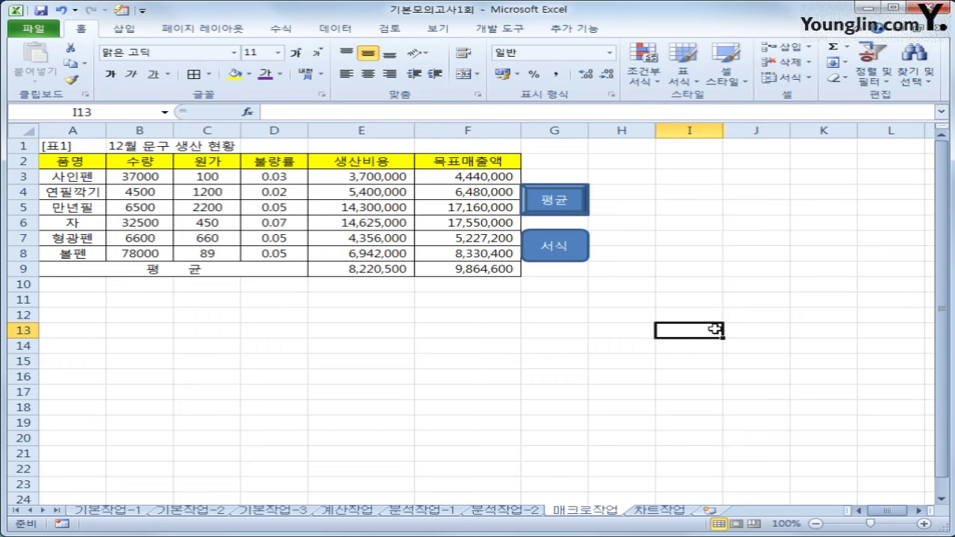
Insert a 2-D clustered column chart from range A2:C9 on the 차트작업 sheet
left_click(662, 510)
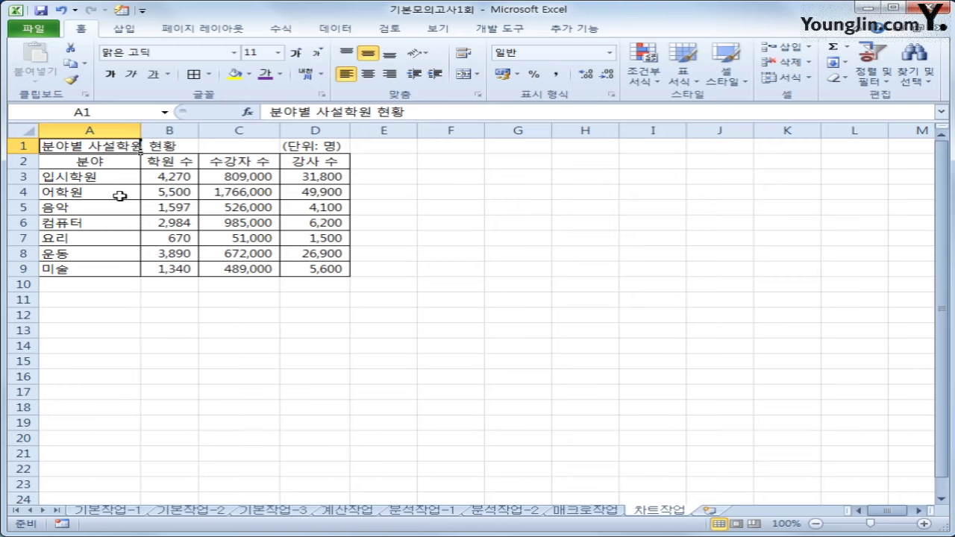
left_click_drag(85, 159, 103, 269)
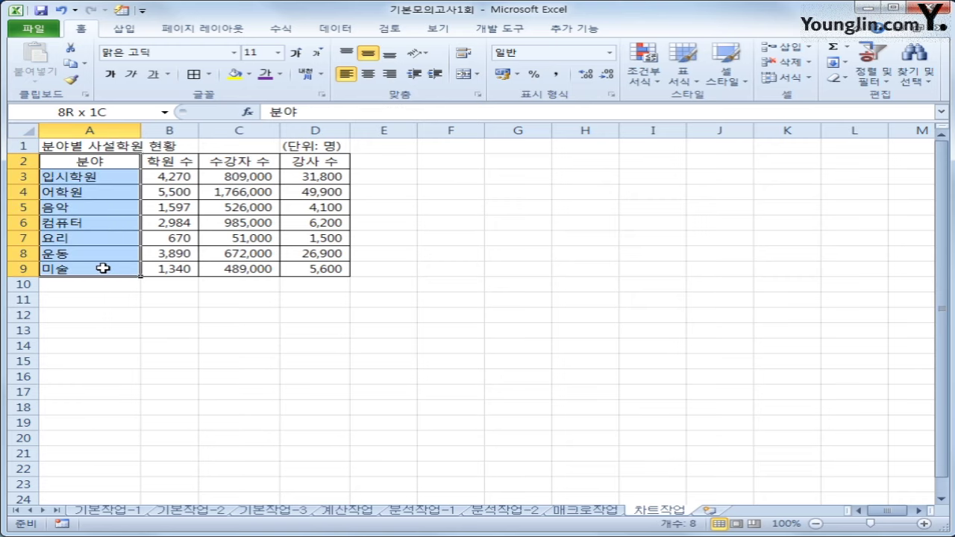
left_click_drag(103, 268, 254, 270)
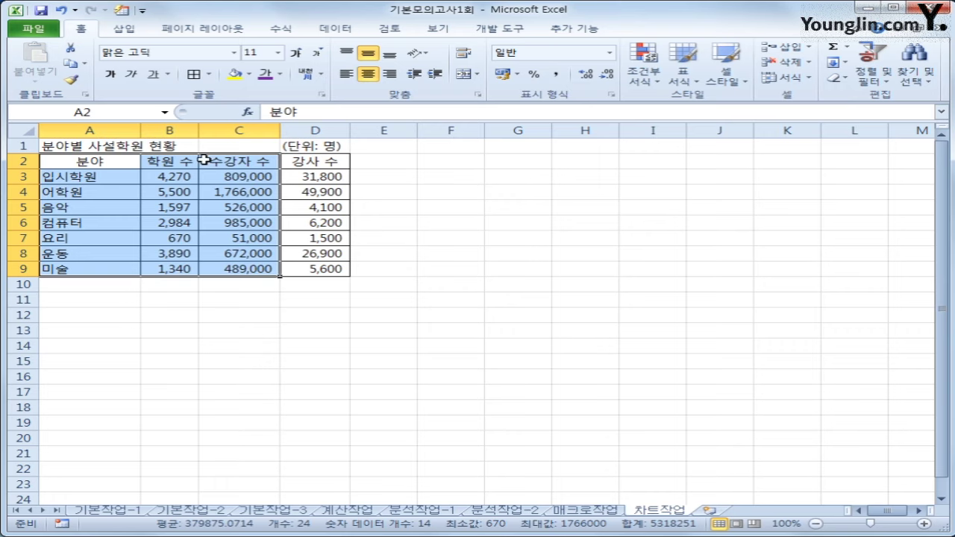
left_click(144, 31)
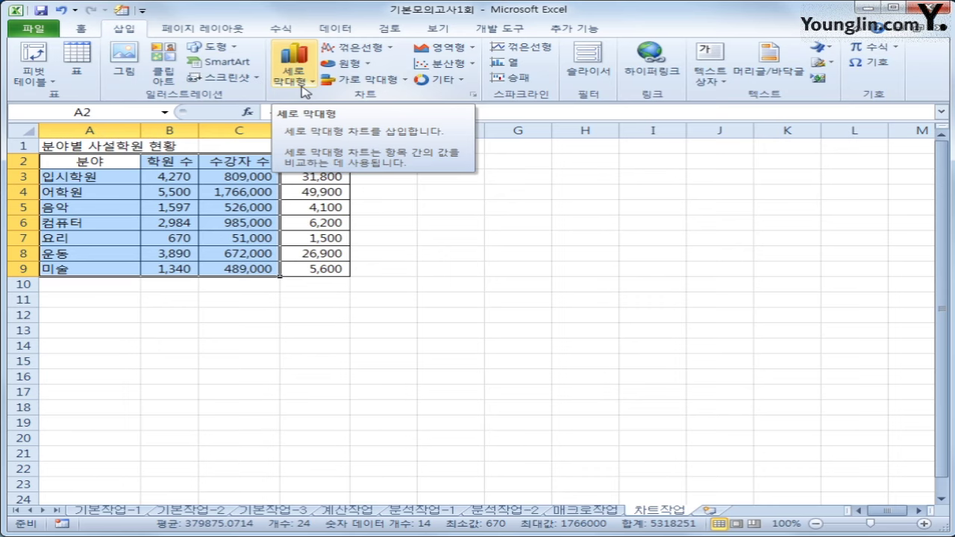
left_click(304, 92)
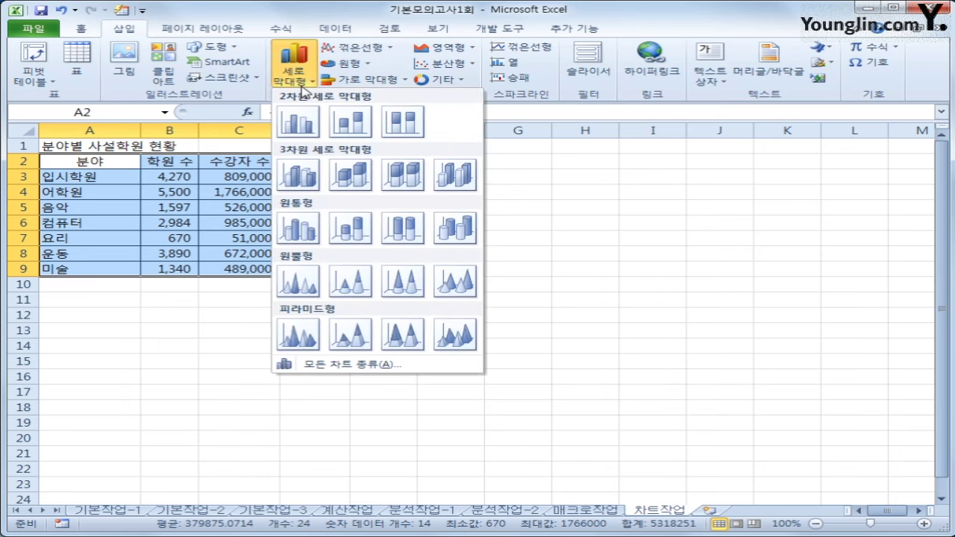
left_click(298, 121)
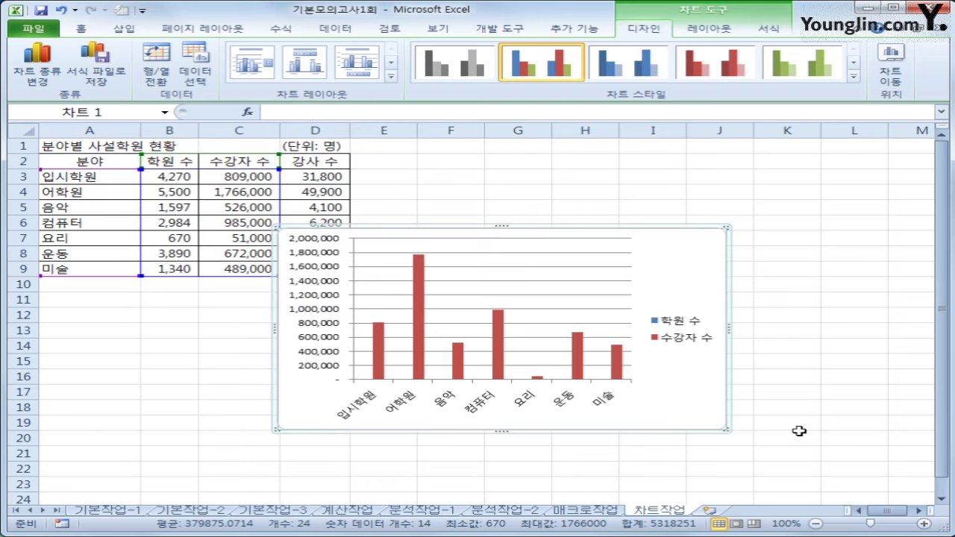
Move and resize the chart so it fills A11:F28 below the table, and deselect it
left_click_drag(705, 260, 464, 322)
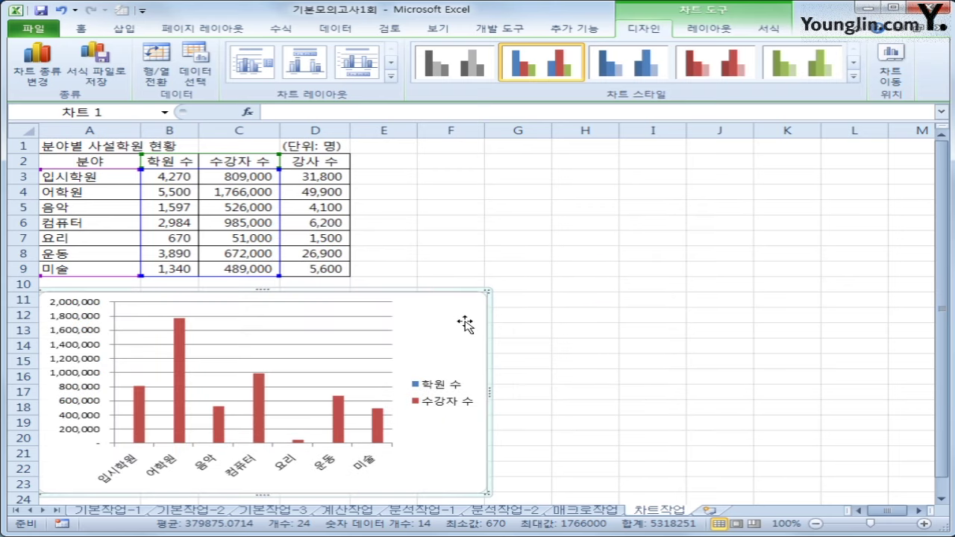
scroll(465, 323, "down", 2)
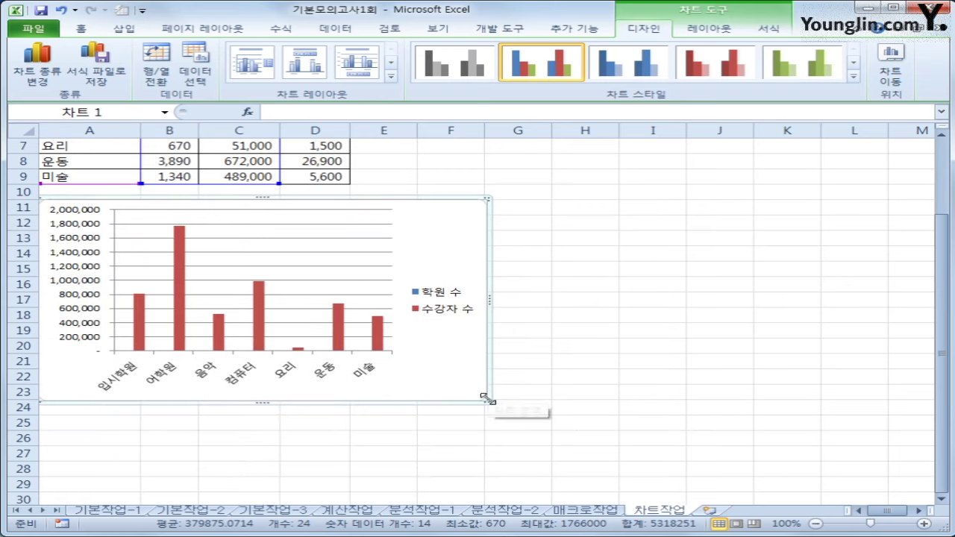
mouse_move(486, 398)
left_mouse_down()
mouse_move(465, 445)
mouse_move(466, 473)
left_mouse_up()
left_click(597, 464)
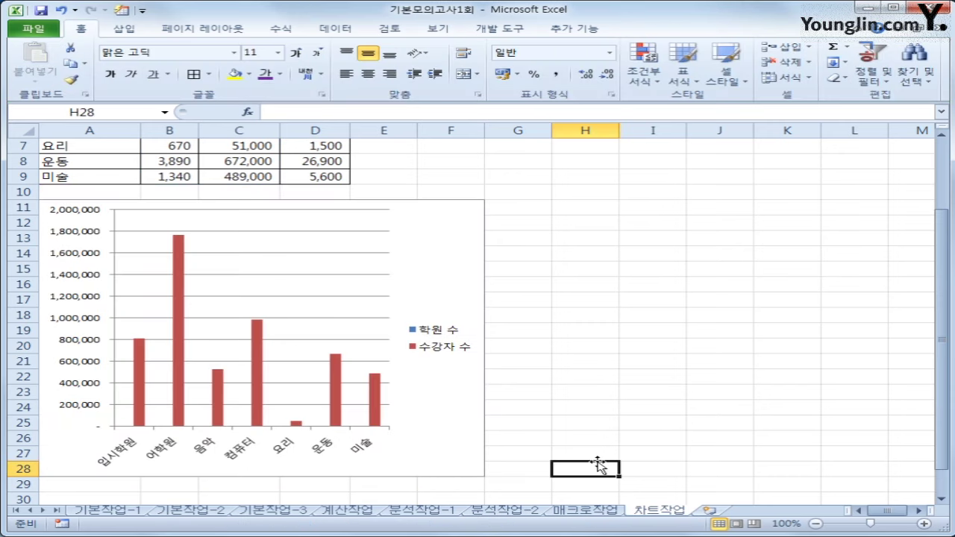
Change the chart type of the 수강자 수 series to a line with markers
left_click(179, 270)
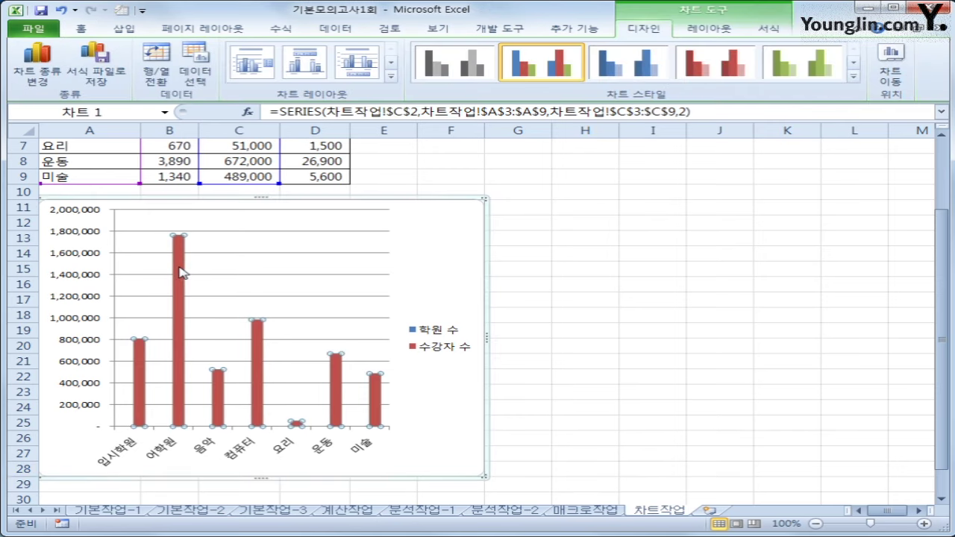
right_click(180, 272)
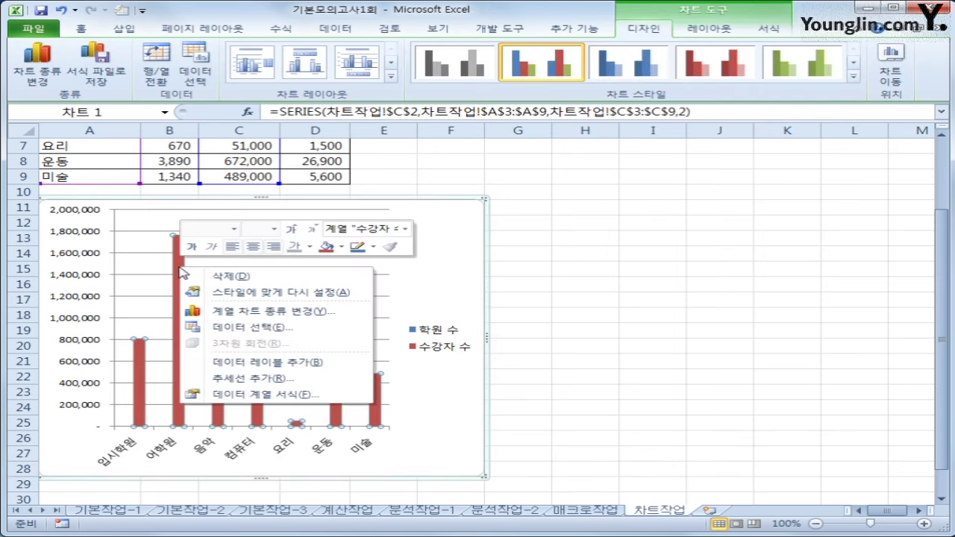
left_click(345, 319)
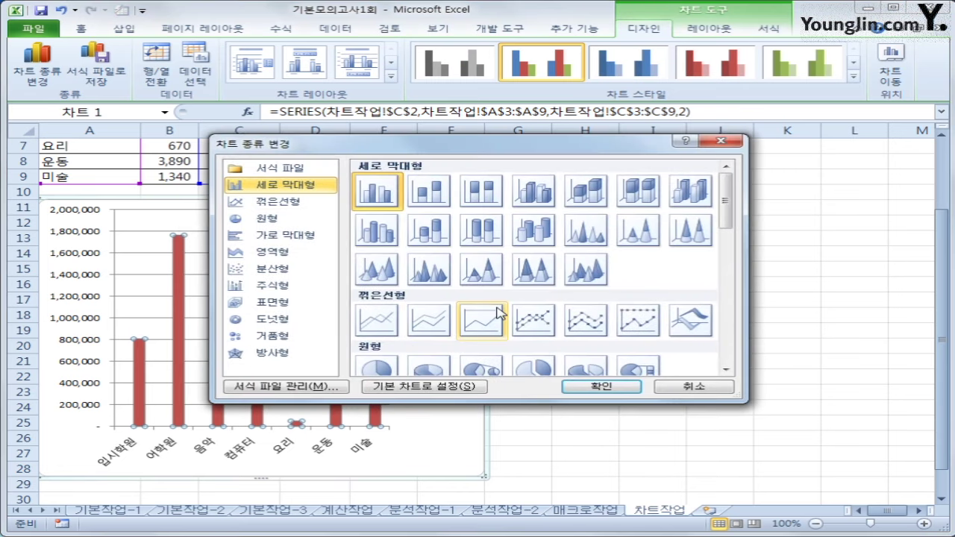
left_click(543, 321)
left_click(596, 386)
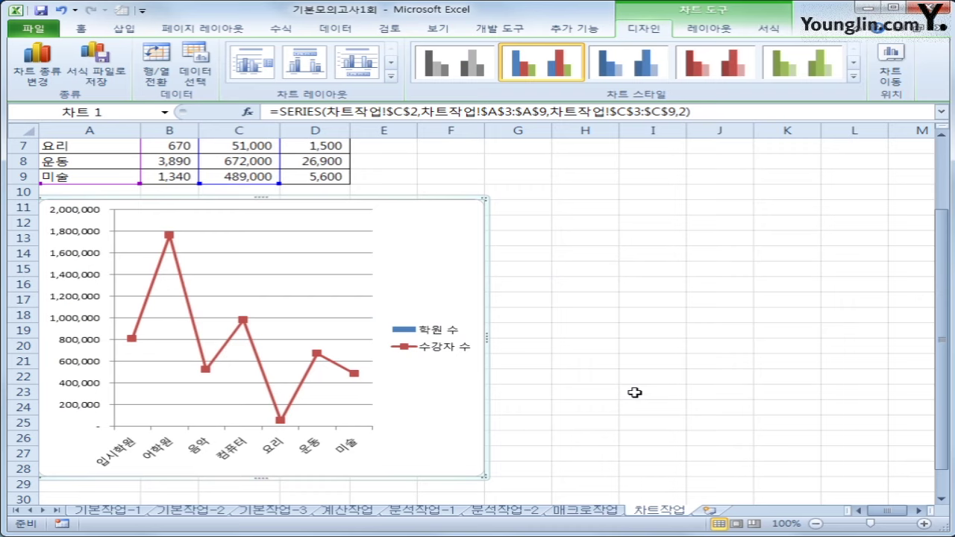
Plot the 수강자 수 series on the secondary axis (보조 축), and deselect the chart
right_click(170, 235)
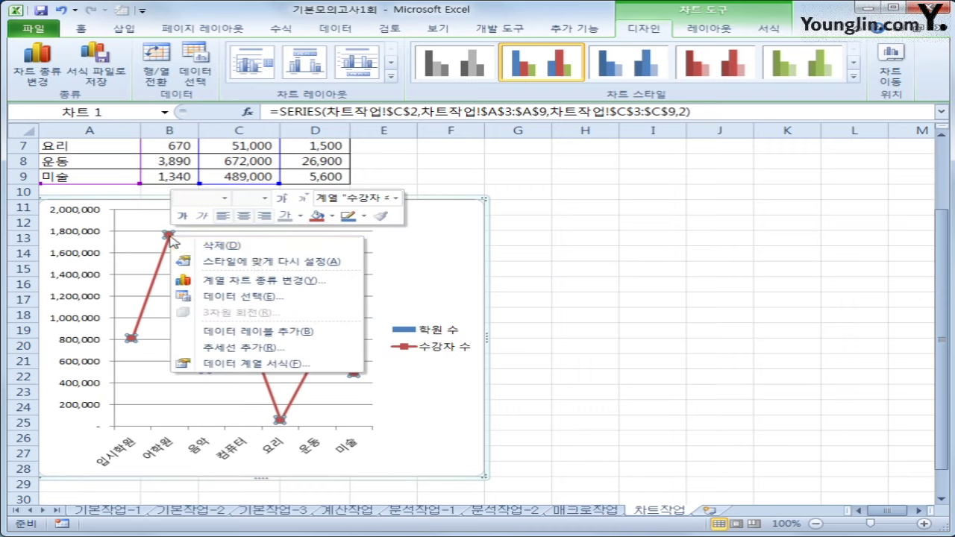
left_click(346, 365)
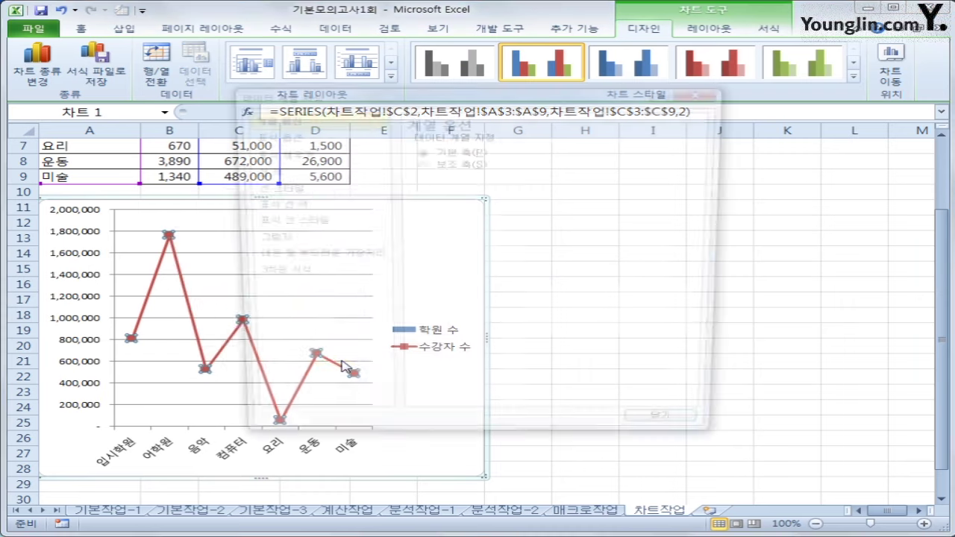
left_click_drag(433, 104, 584, 85)
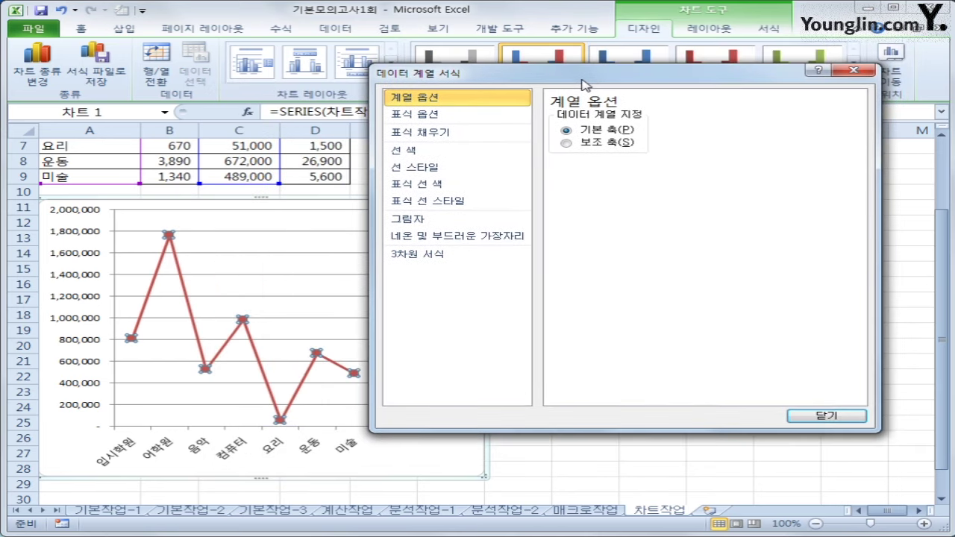
left_click(596, 144)
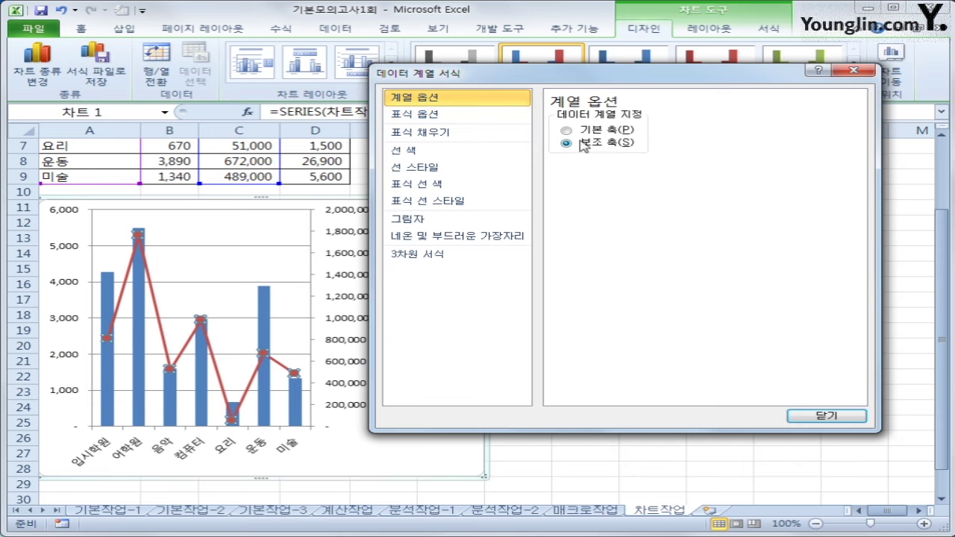
left_click(802, 415)
left_click(789, 455)
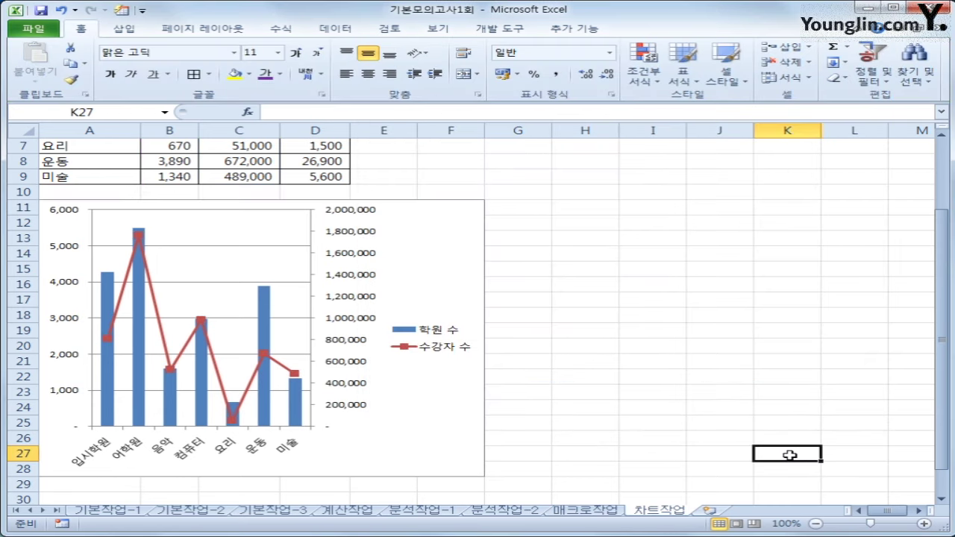
Add a chart title above the chart (차트 위) reading "분야별 학원수와 수강자수"
left_click(422, 261)
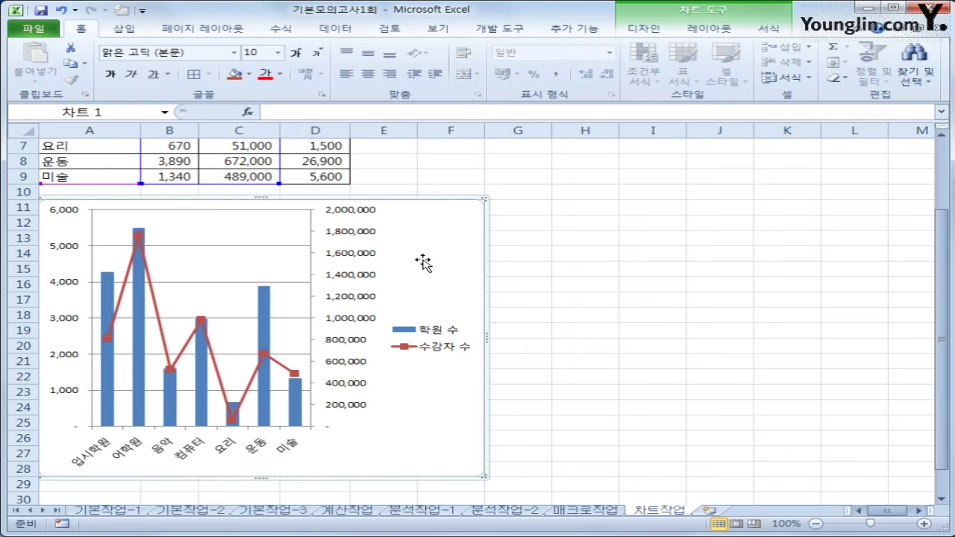
left_click(707, 28)
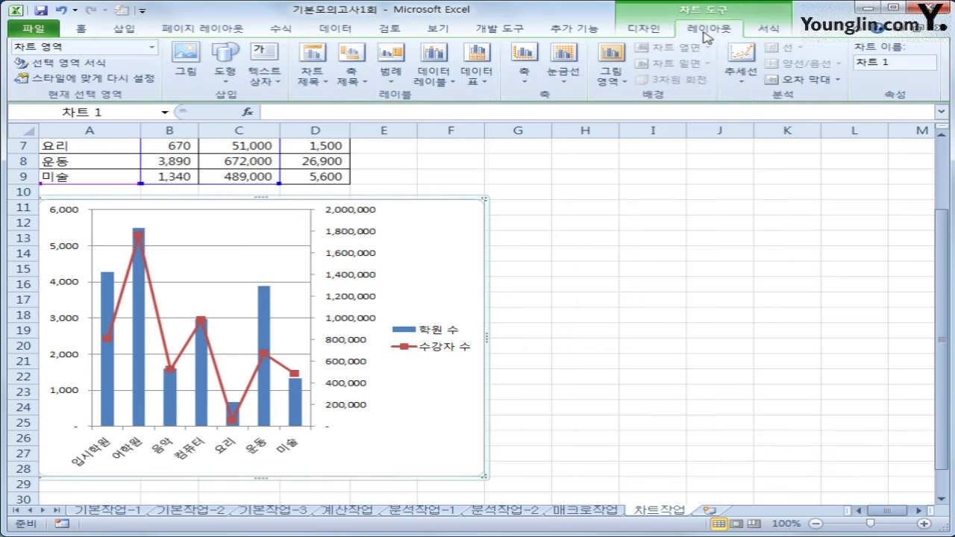
left_click(313, 72)
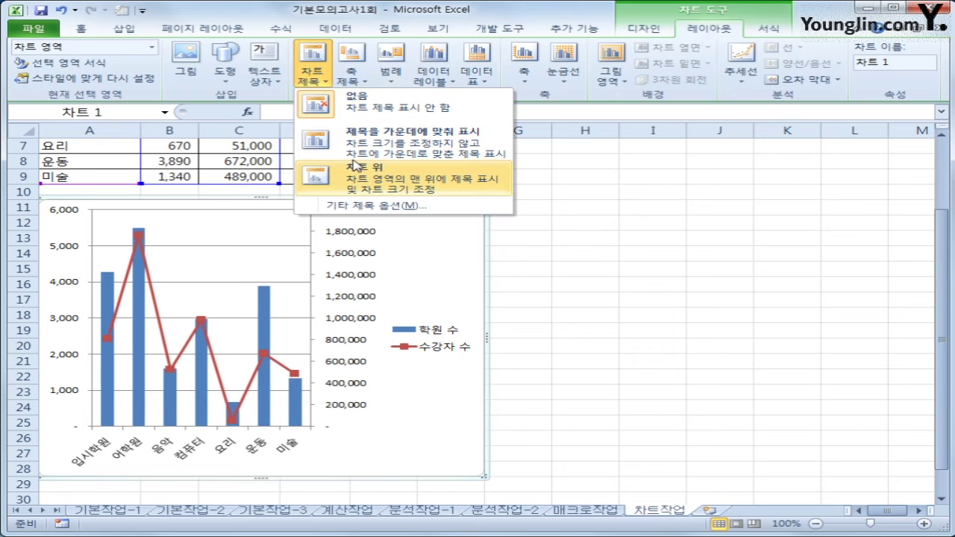
left_click(359, 172)
left_click_drag(216, 222, 309, 237)
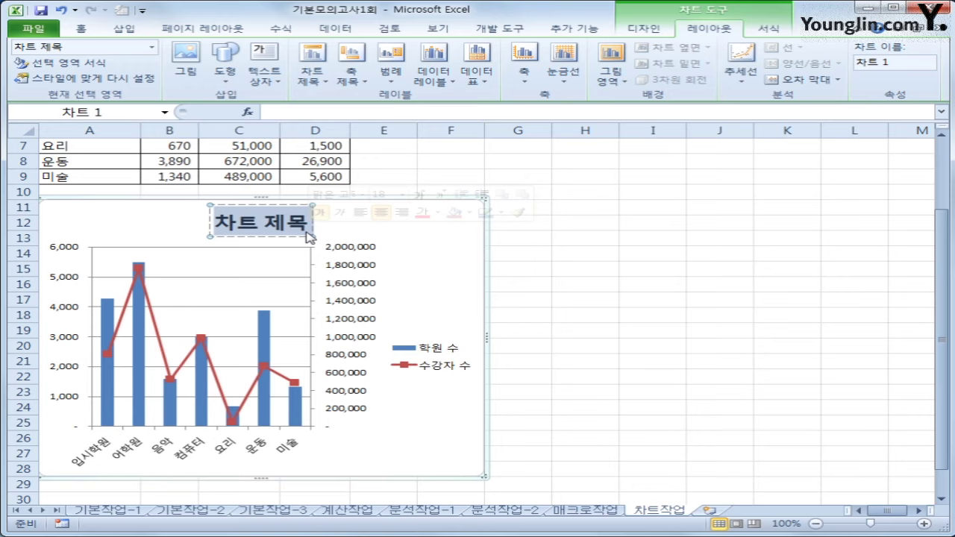
type("분야벼")
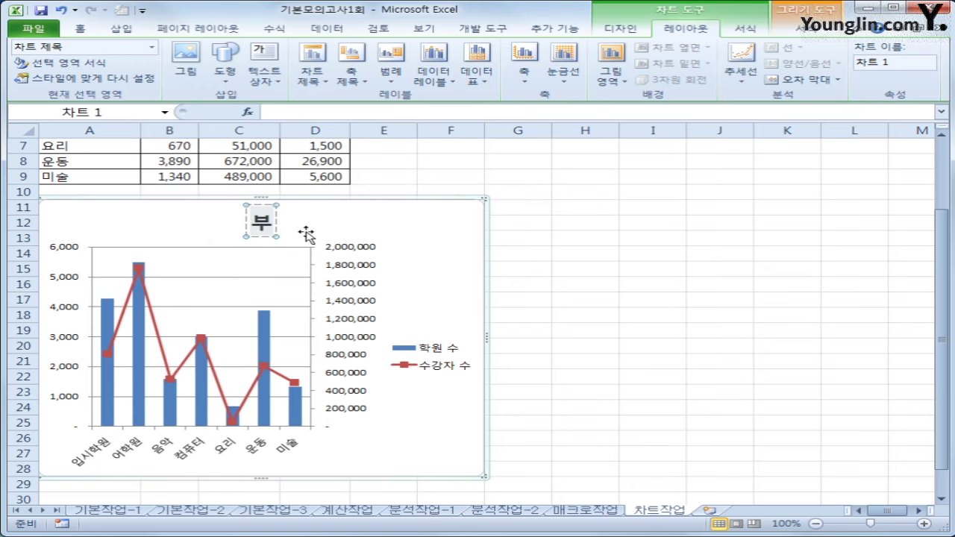
type("ㄹ 학원")
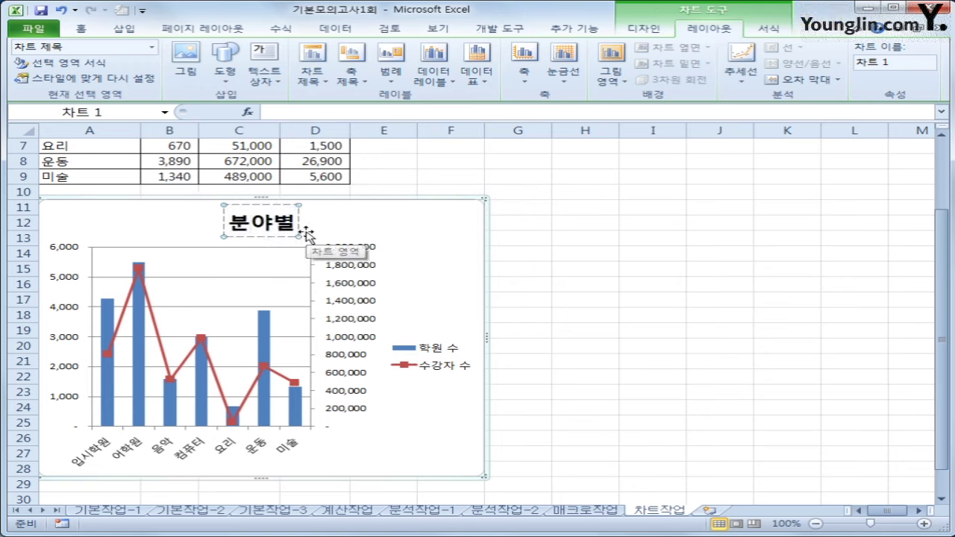
type("수와 수")
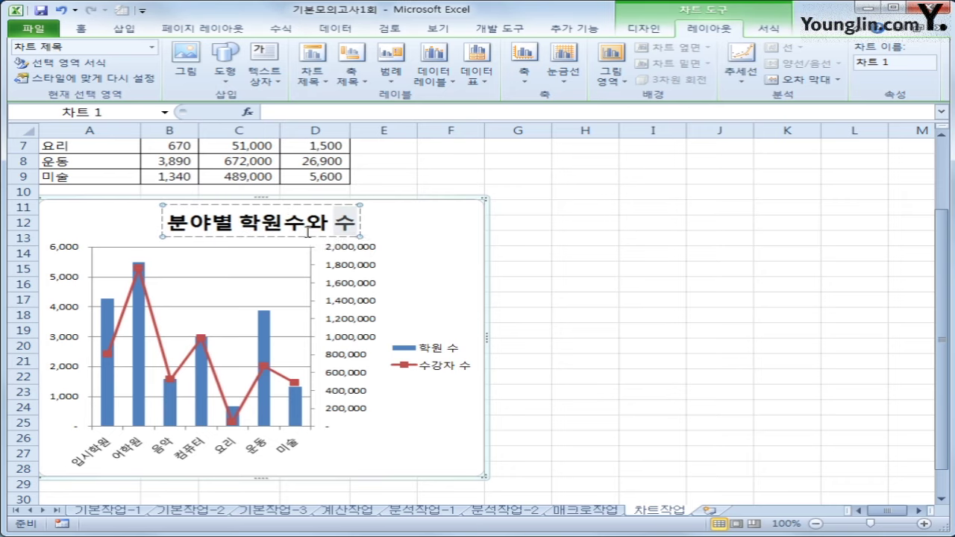
type("강자수")
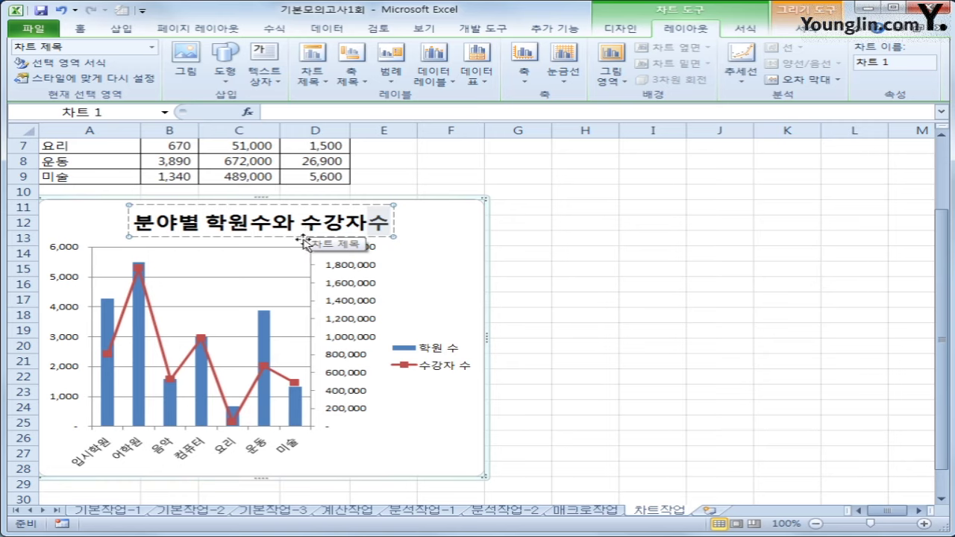
Format the chart title in the 궁서체 font at size 14, and deselect the chart
left_click(302, 237)
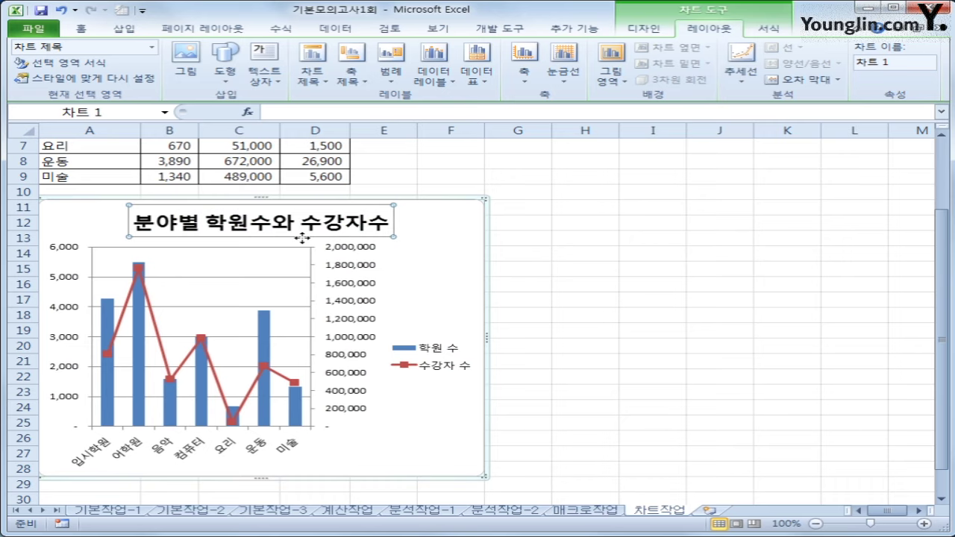
right_click(303, 238)
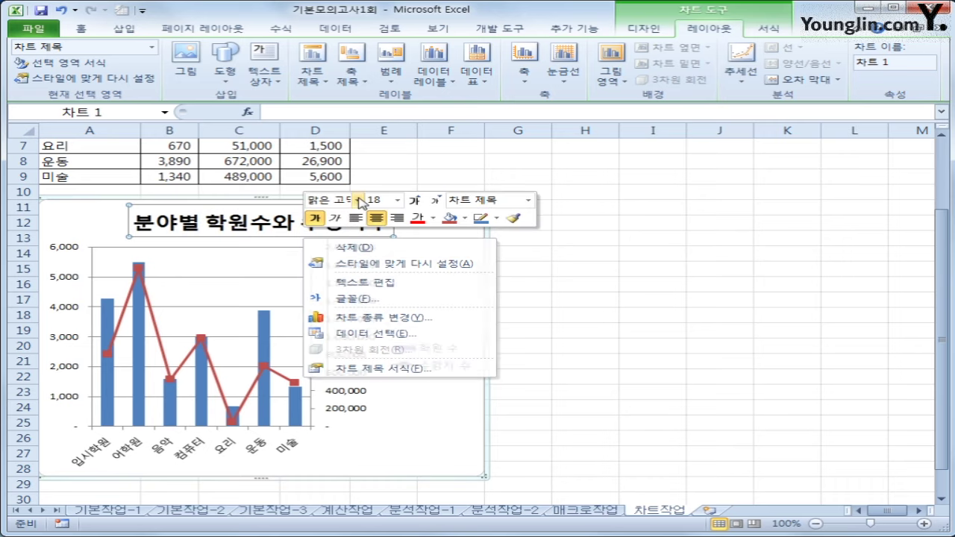
left_click(358, 200)
left_click_drag(565, 235, 563, 330)
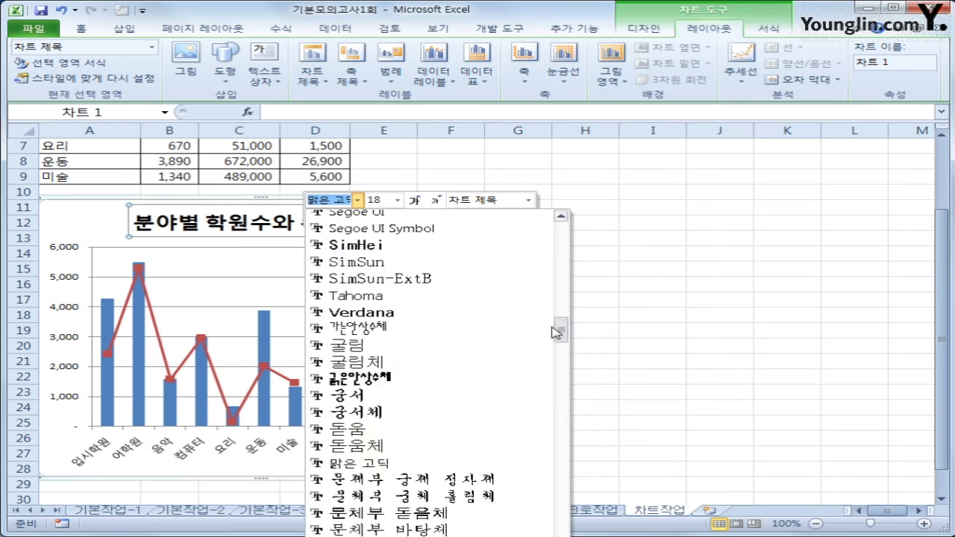
left_click(415, 416)
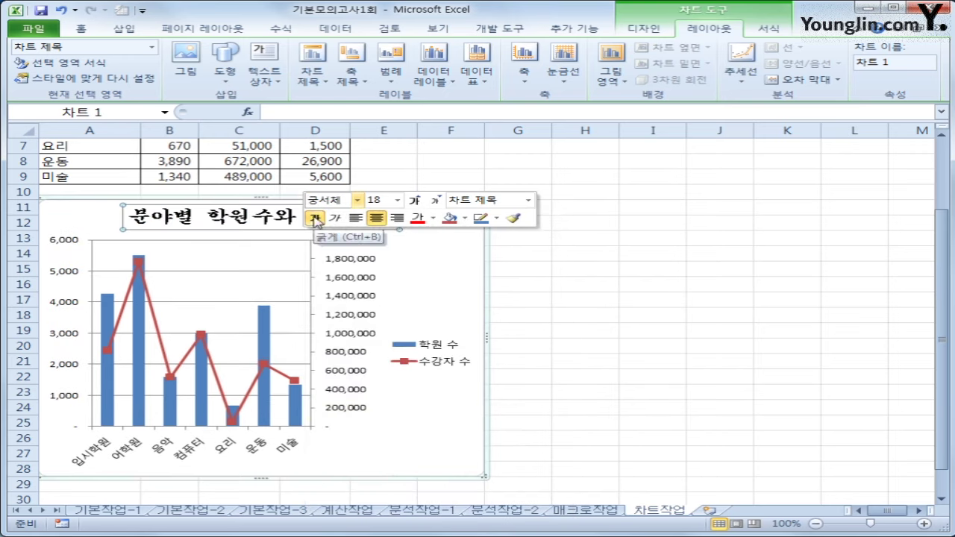
left_click(397, 200)
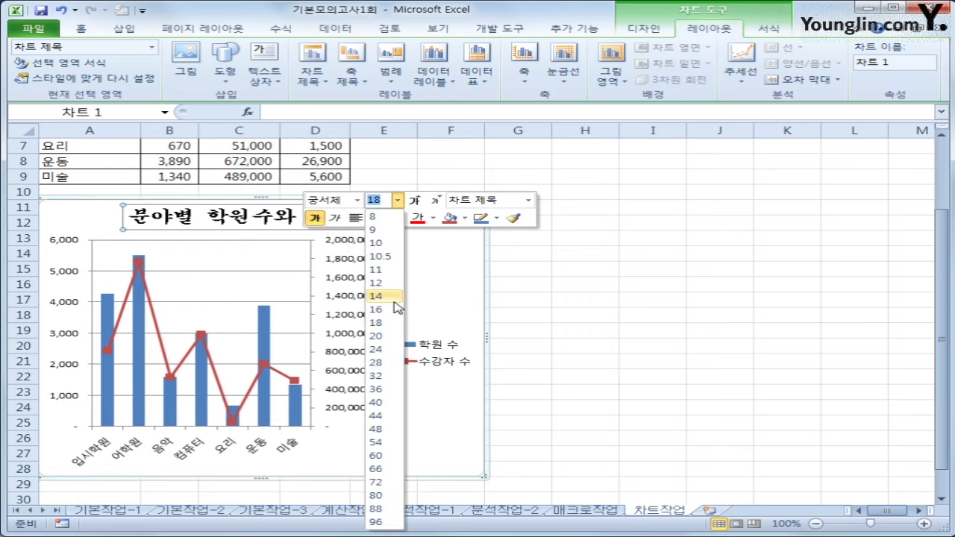
left_click(387, 296)
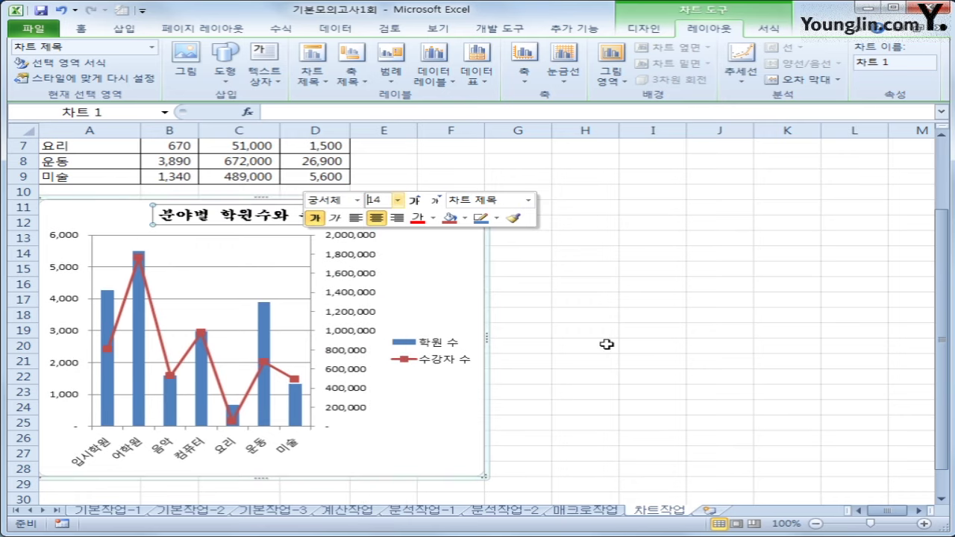
left_click(608, 344)
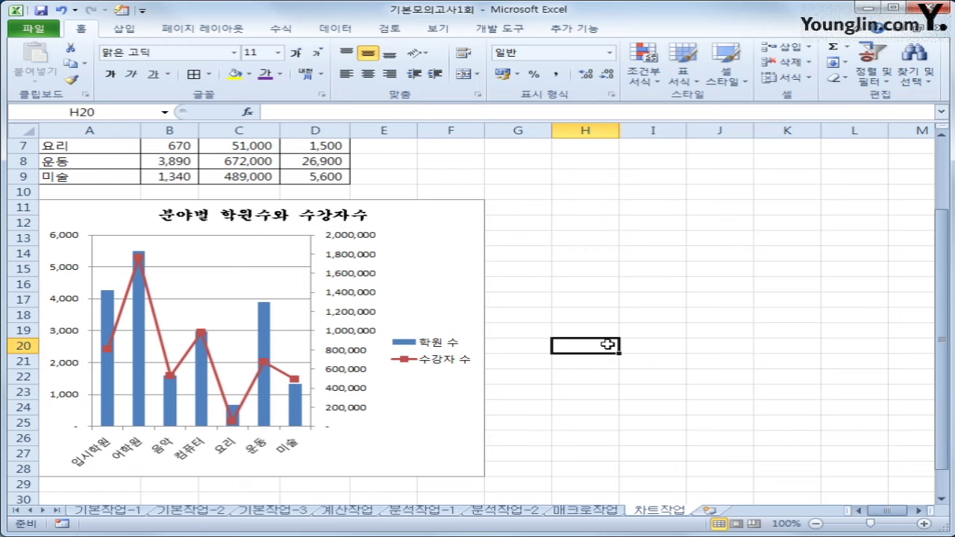
Add a data label to only the 운동 point of the 수강자 수 line series
left_click(138, 259)
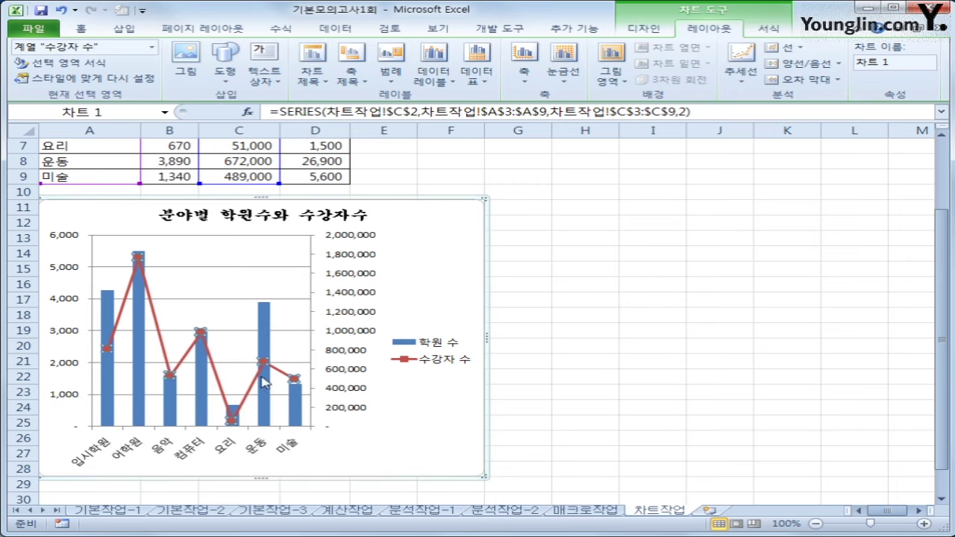
mouse_move(265, 371)
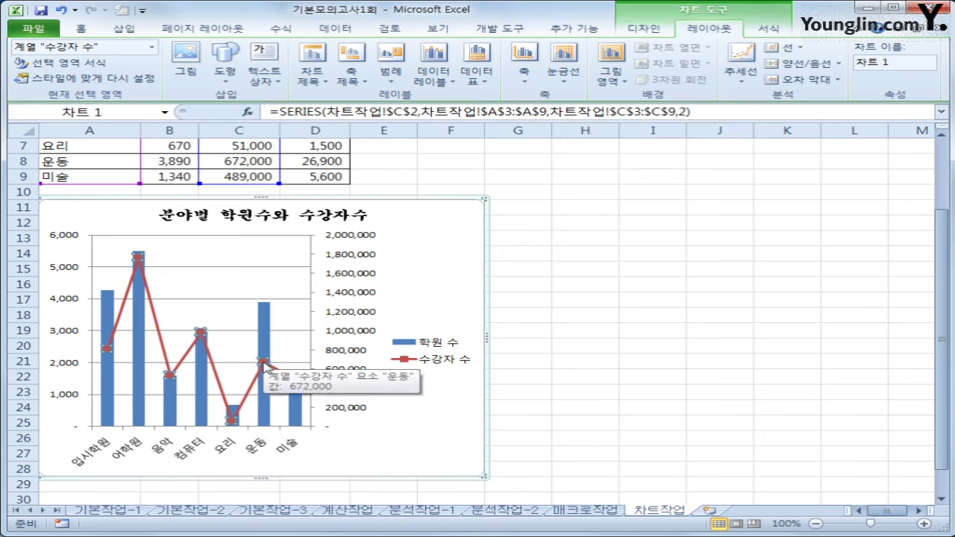
left_click(263, 363)
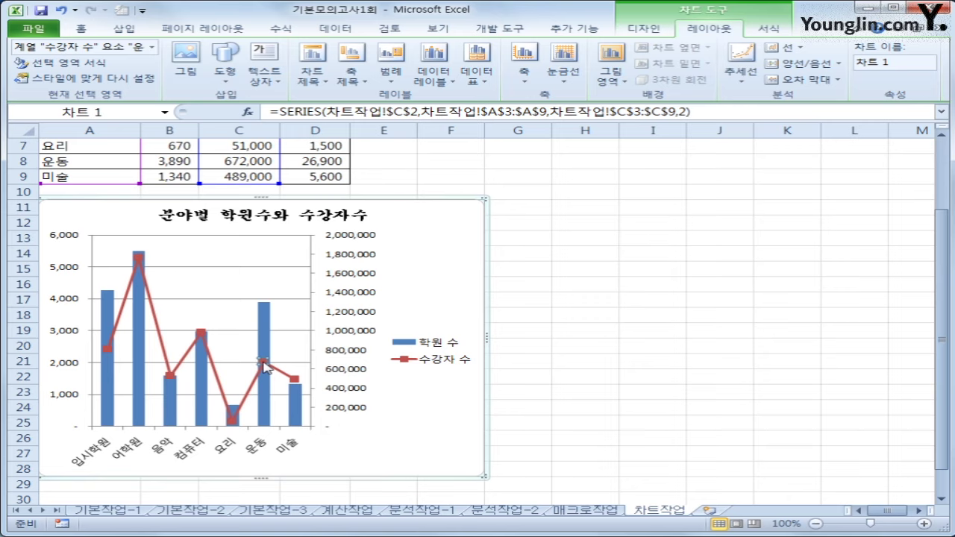
right_click(263, 364)
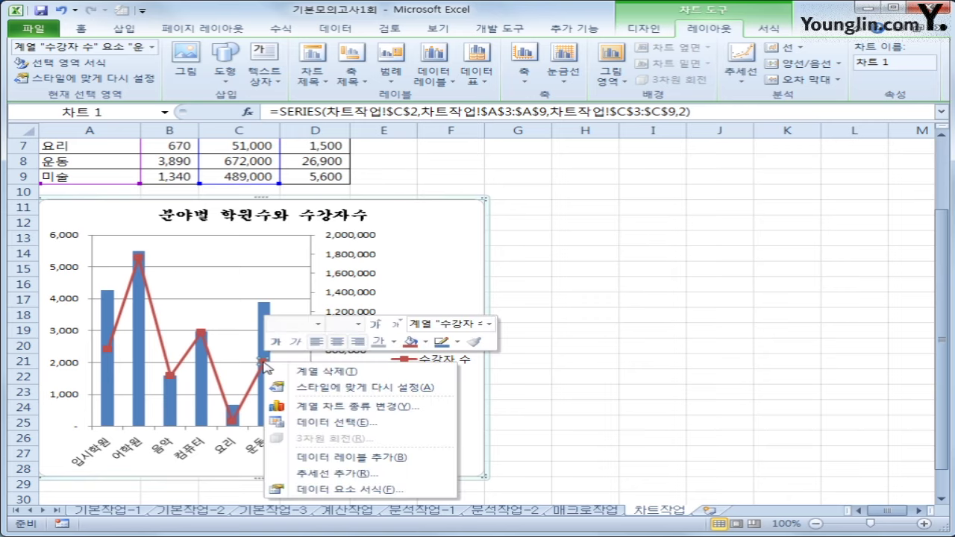
left_click(420, 457)
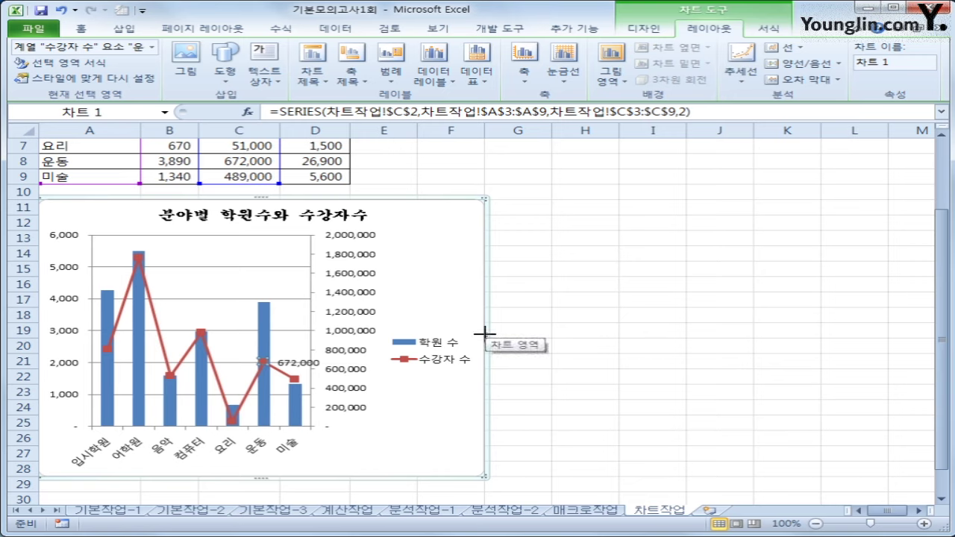
Widen the chart through column I, give the chart area border rounded corners (둥근 모서리), and deselect the chart
left_click_drag(485, 334, 681, 339)
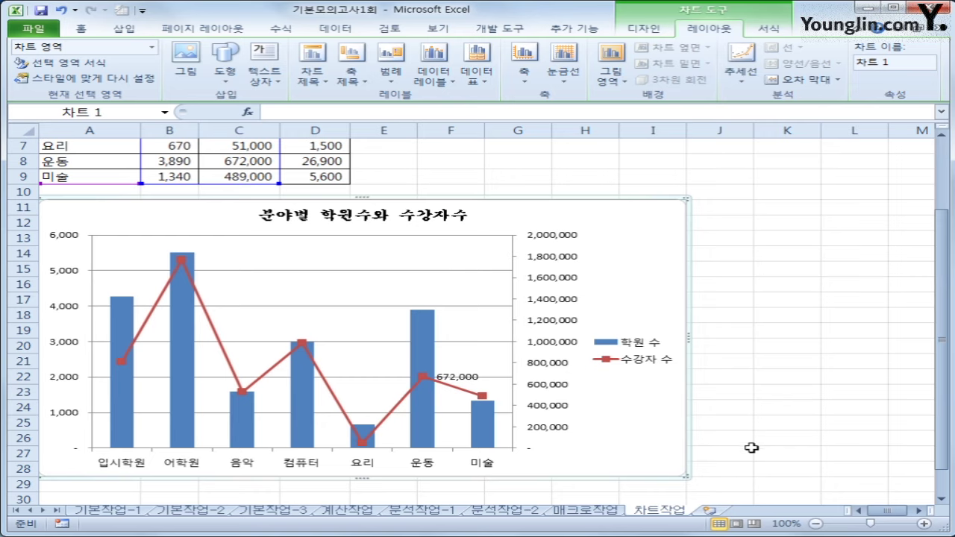
scroll(732, 357, "down", 1)
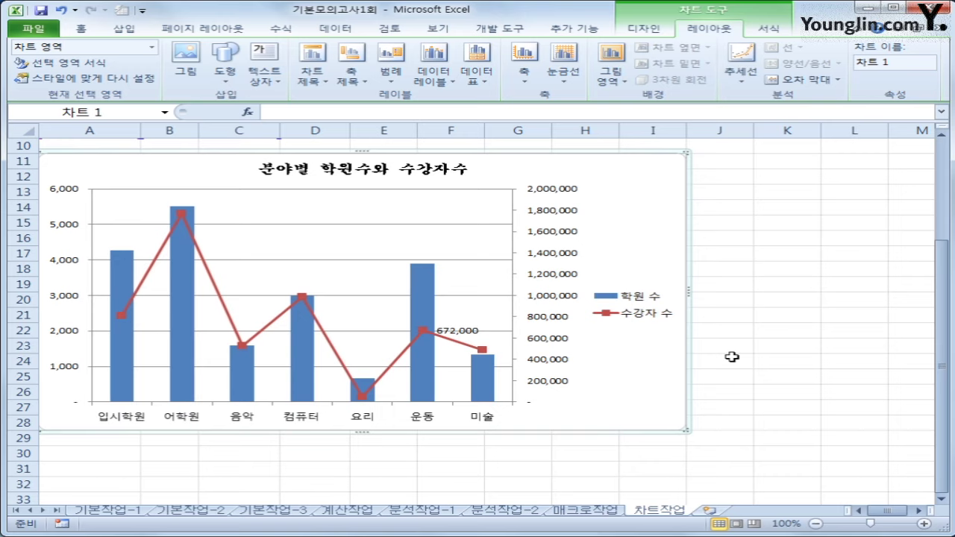
right_click(614, 192)
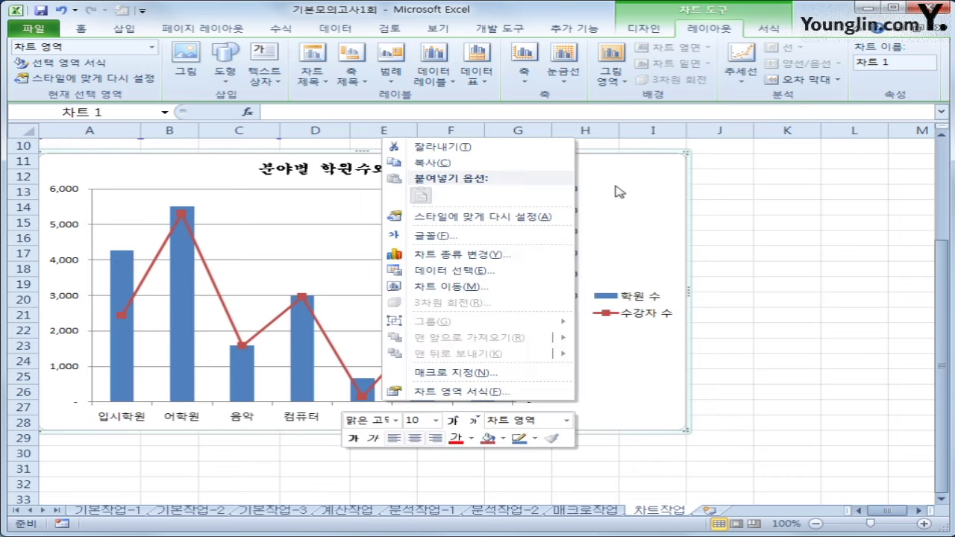
left_click(470, 393)
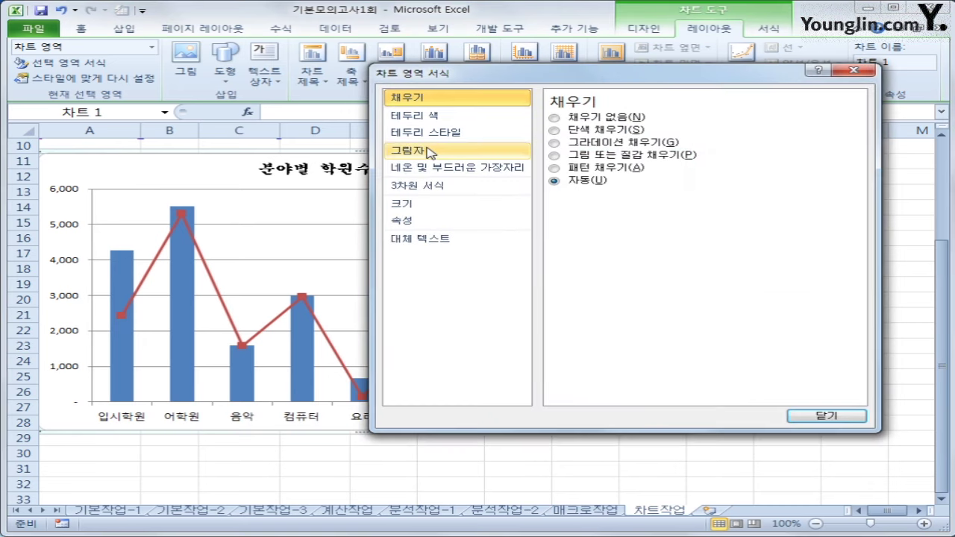
left_click(437, 136)
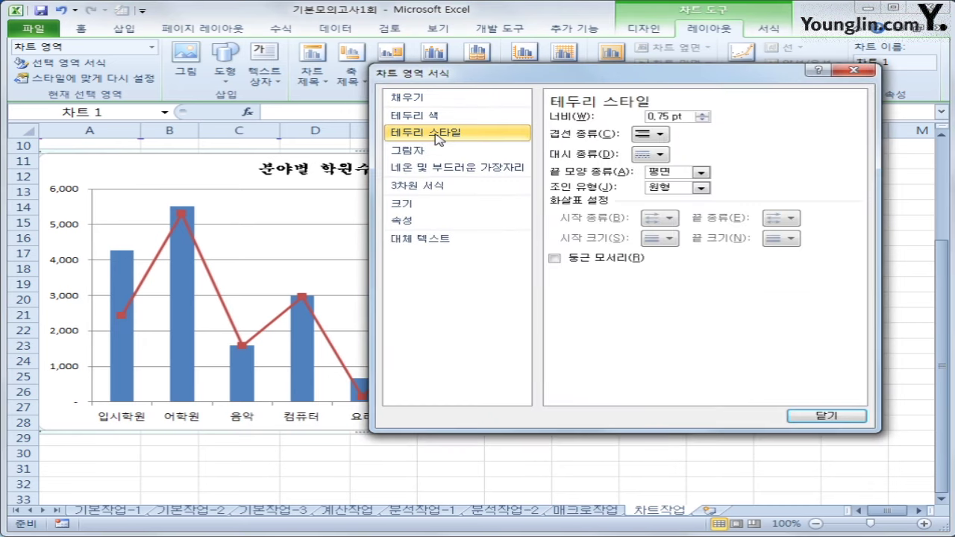
left_click(618, 263)
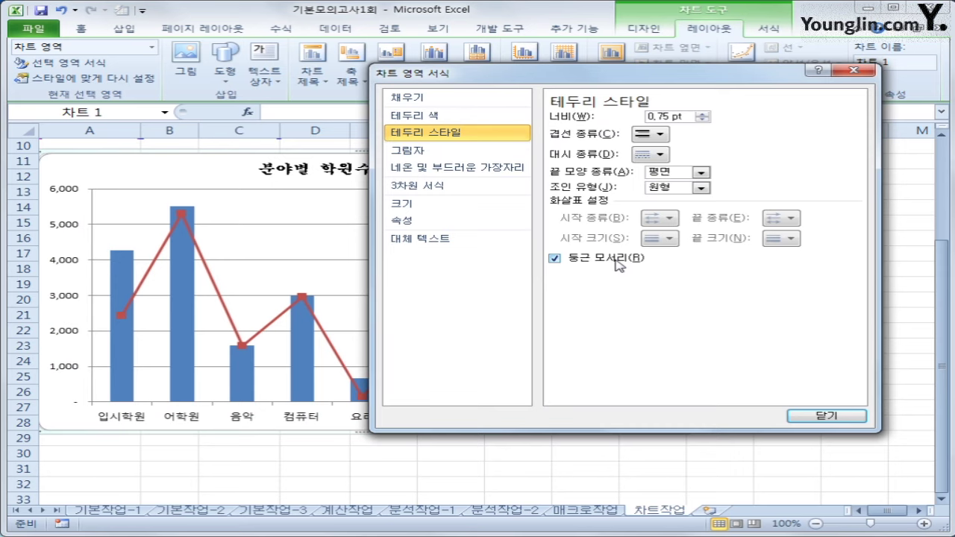
left_click(843, 416)
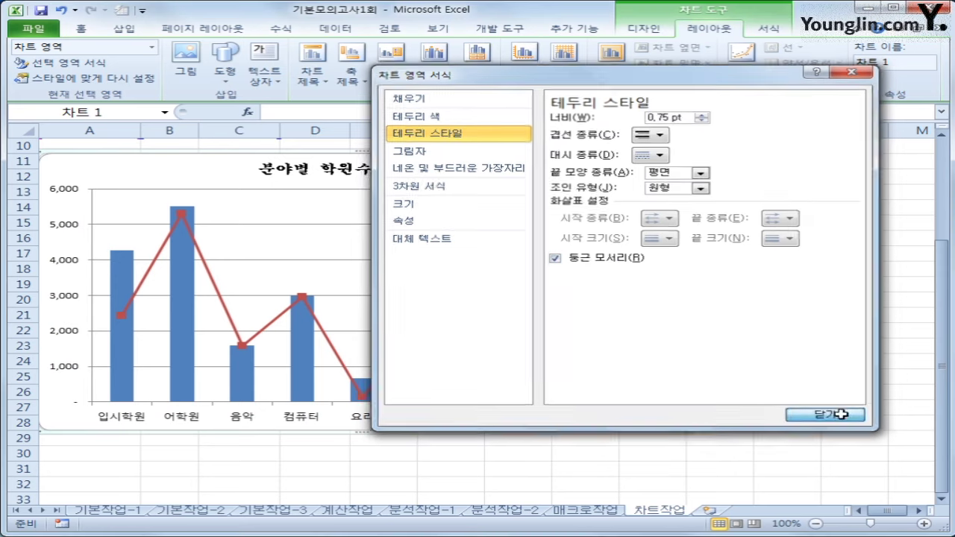
left_click(752, 468)
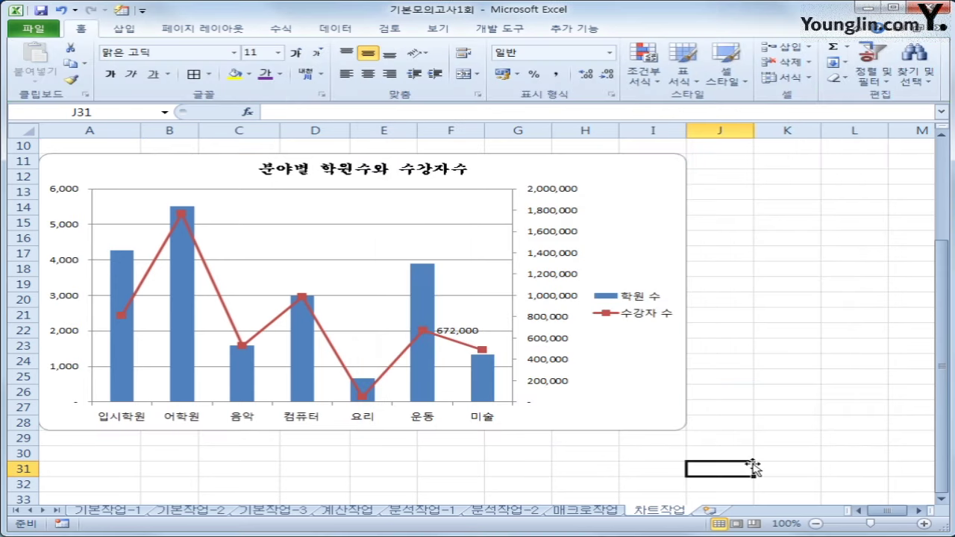